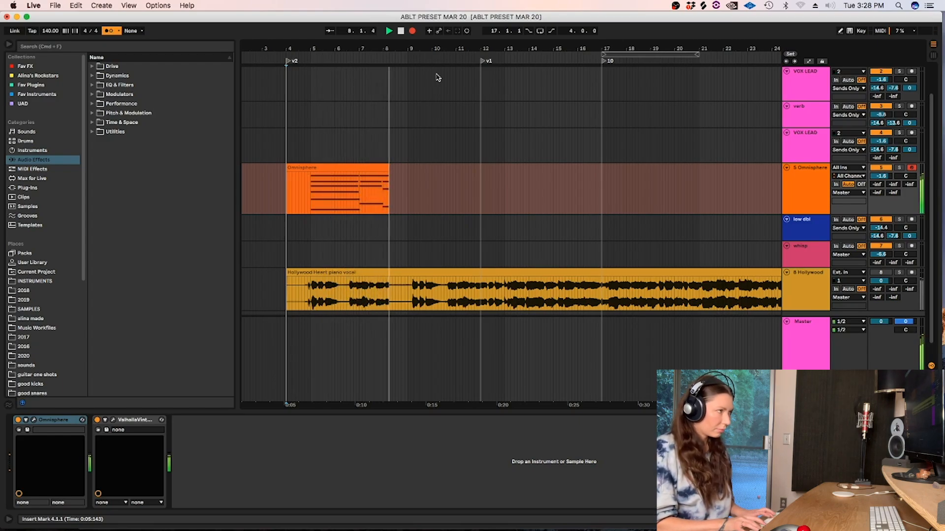
# Stop the recording, split the Omnisphere clip at 4.4.3, and remove the empty material before the notes and after bar 9.
pyautogui.press('space')
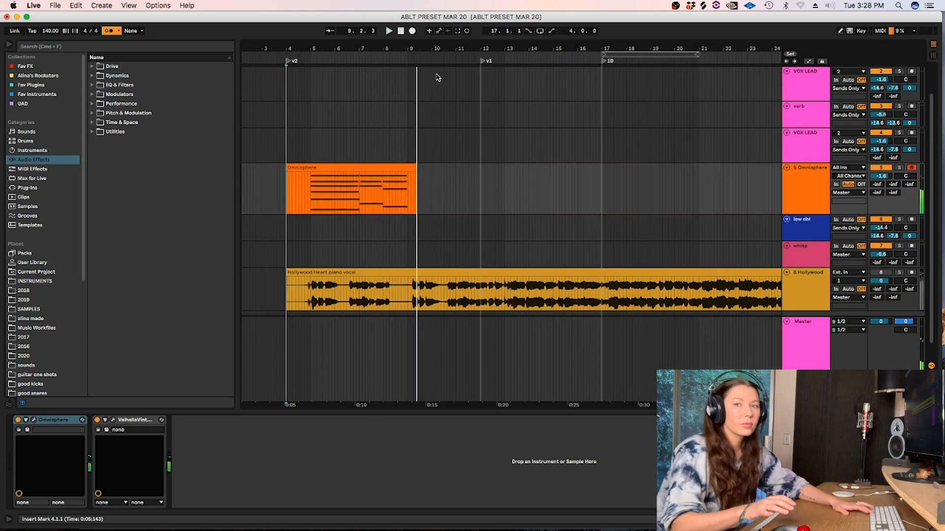
pyautogui.click(305, 198)
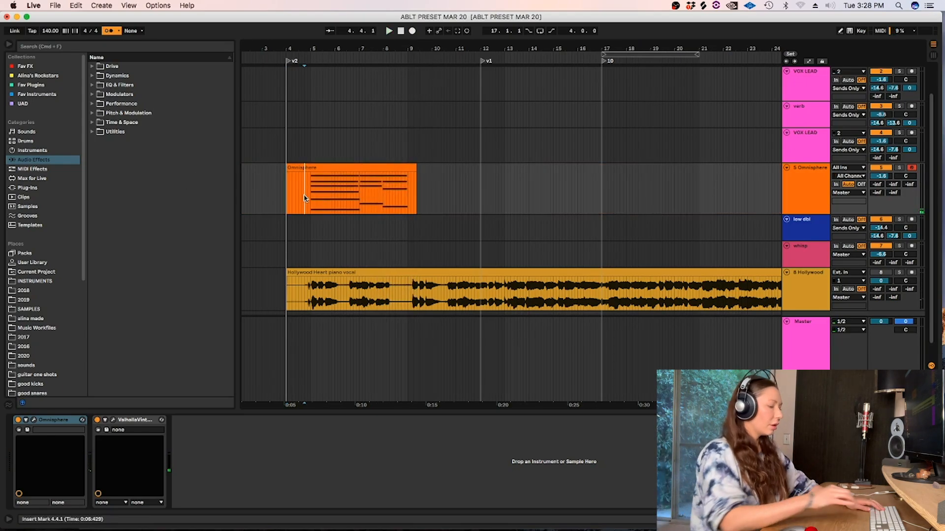
pyautogui.press('+')
pyautogui.press('+')
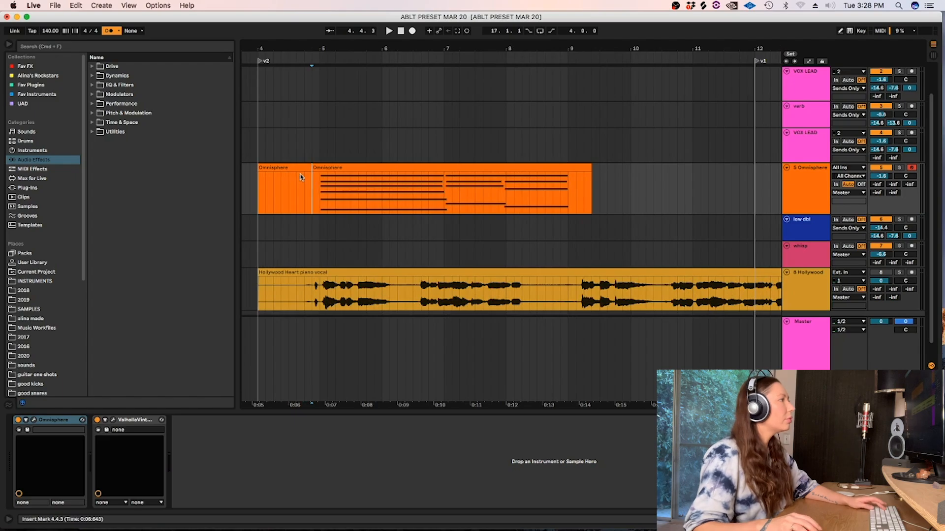
pyautogui.click(294, 167)
pyautogui.press('Delete')
pyautogui.moveTo(622, 186); pyautogui.dragTo(570, 182)
pyautogui.press('Delete')
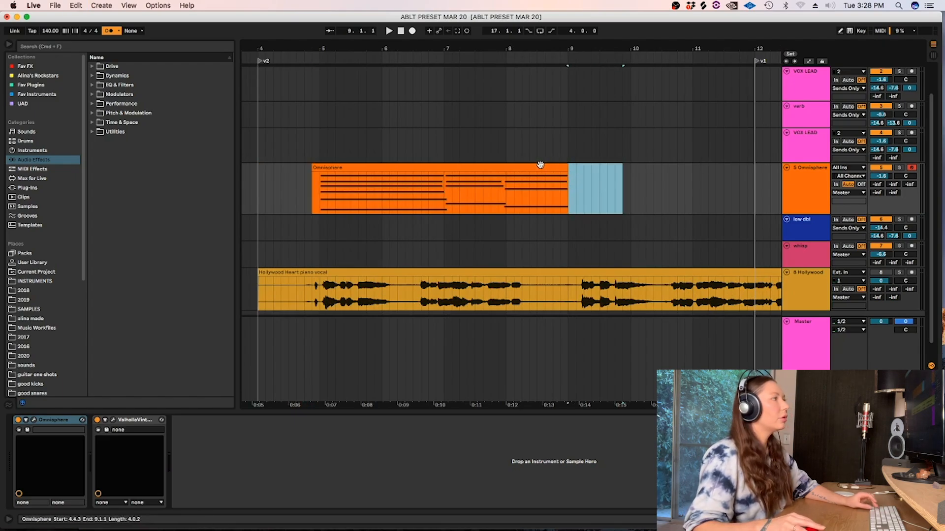
# Show the Omnisphere clip's enlarged note expression lanes and bend the end of the first C3 note down to A2 from about beat 2.3.
pyautogui.click(540, 165)
pyautogui.moveTo(319, 177); pyautogui.dragTo(288, 177)
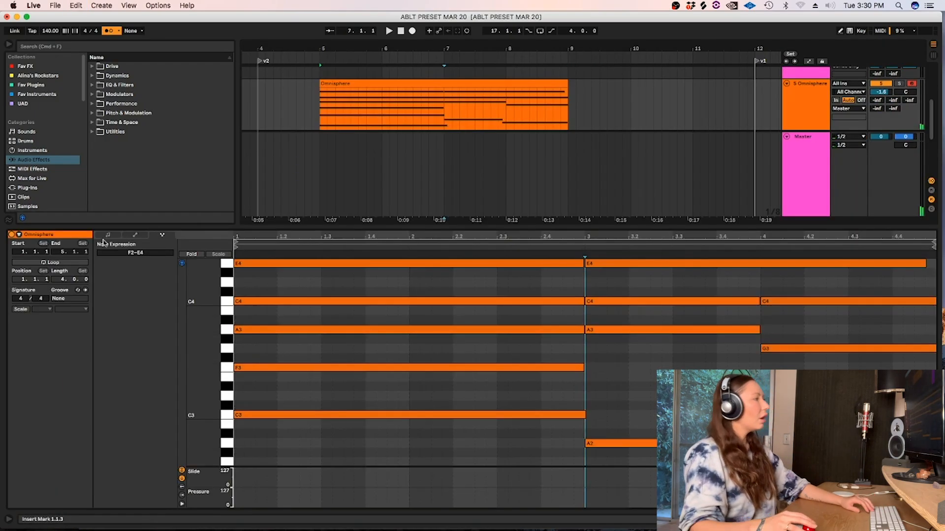
pyautogui.click(162, 235)
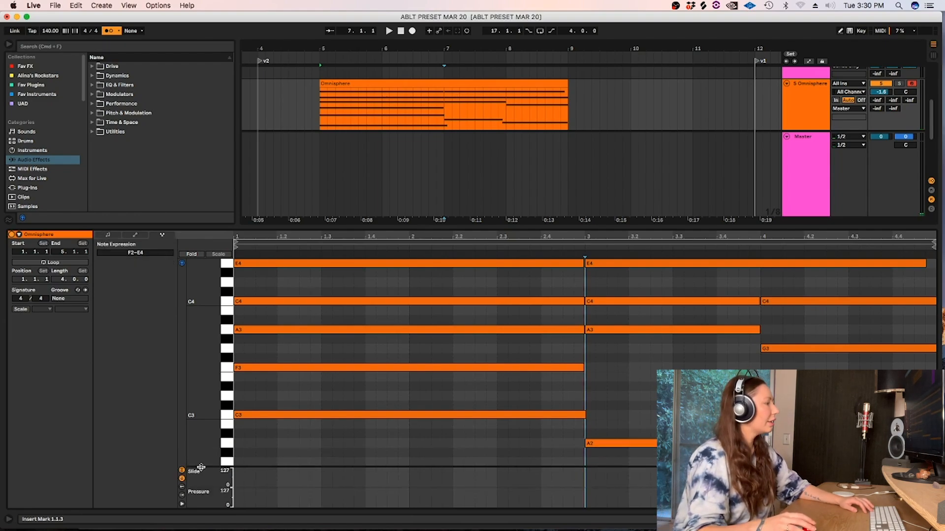
pyautogui.moveTo(204, 466); pyautogui.dragTo(205, 453)
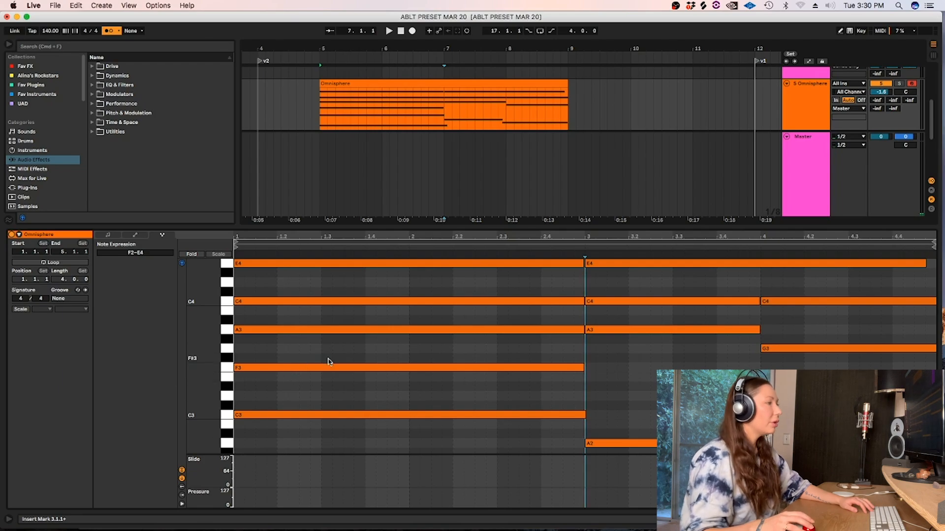
pyautogui.click(510, 416)
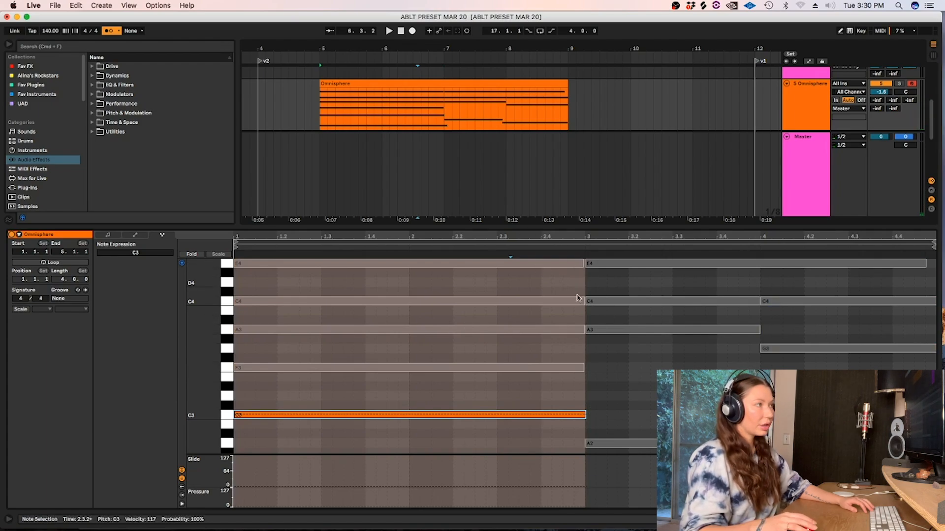
pyautogui.moveTo(526, 417); pyautogui.dragTo(523, 415)
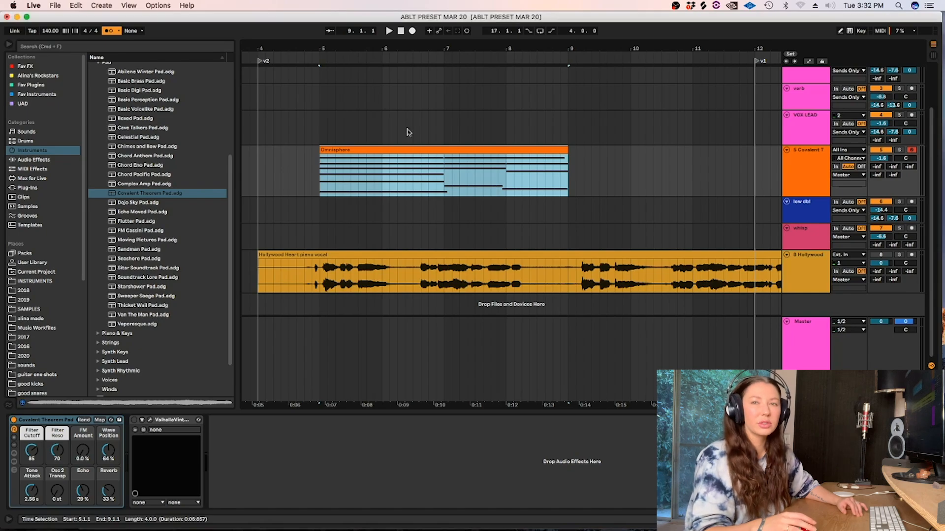
# Loop the arrangement over the Omnisphere clip, solo its Covalent Theorem Pad track, and play the loop.
pyautogui.click(348, 150)
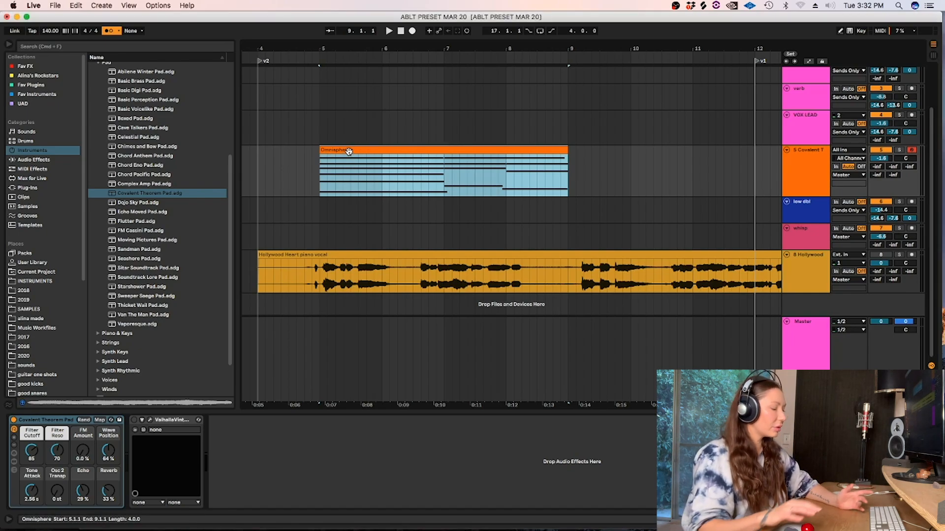
pyautogui.press('super+l')
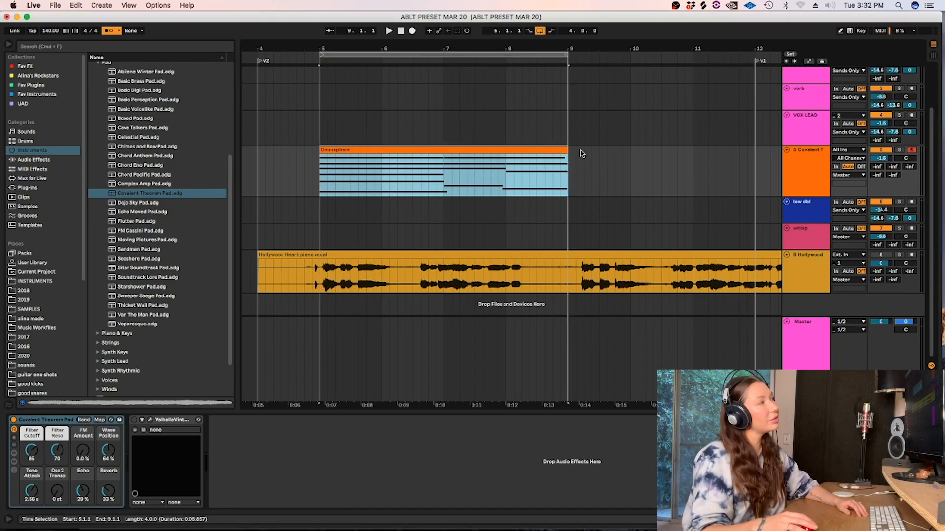
pyautogui.click(899, 150)
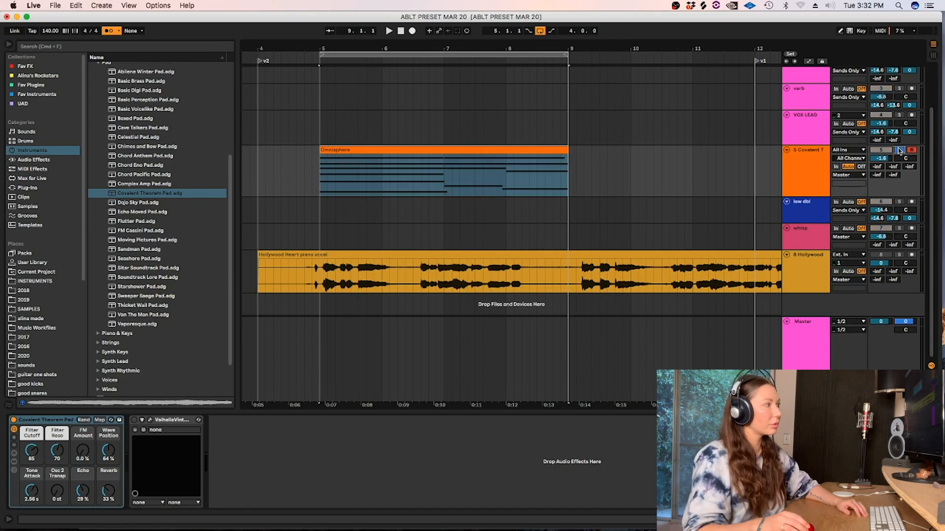
pyautogui.click(347, 149)
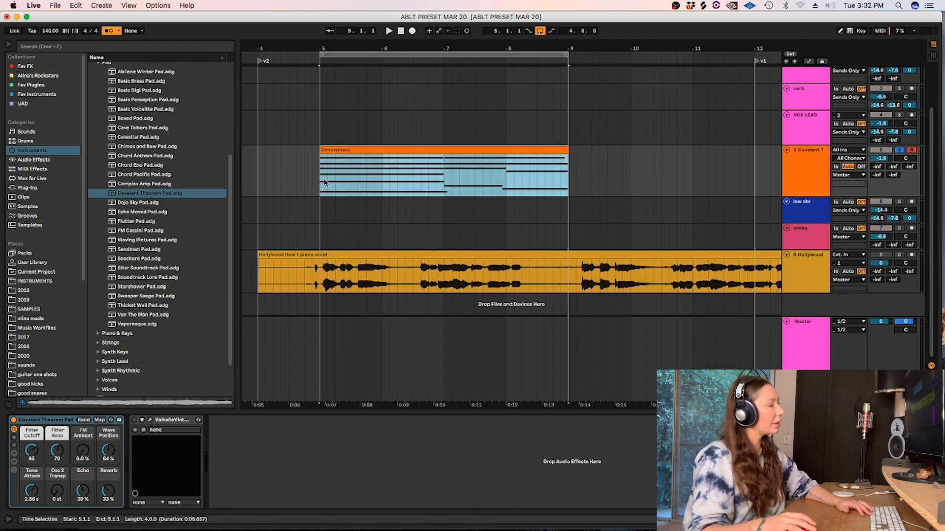
pyautogui.press('space')
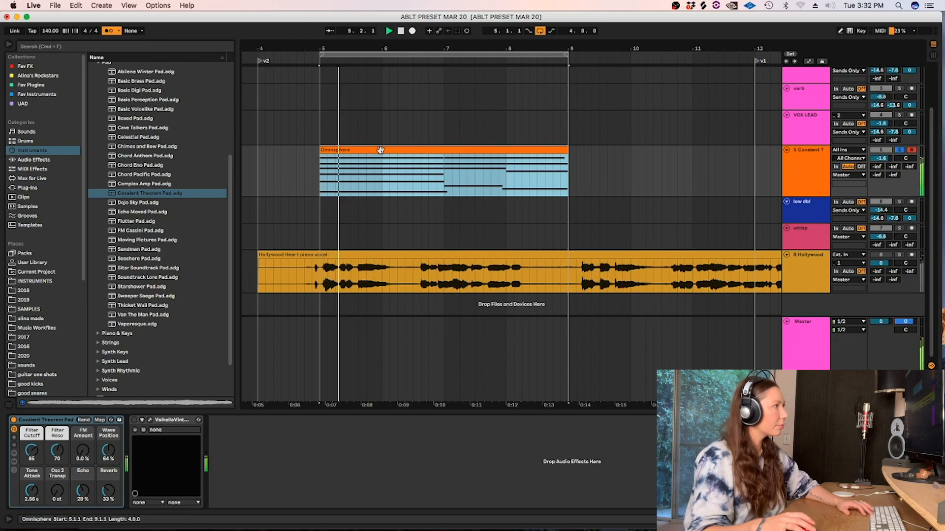
# Reopen the clip's note expression and raise the end of the C3 note's pitch bend slightly above A2.
pyautogui.doubleClick(379, 149)
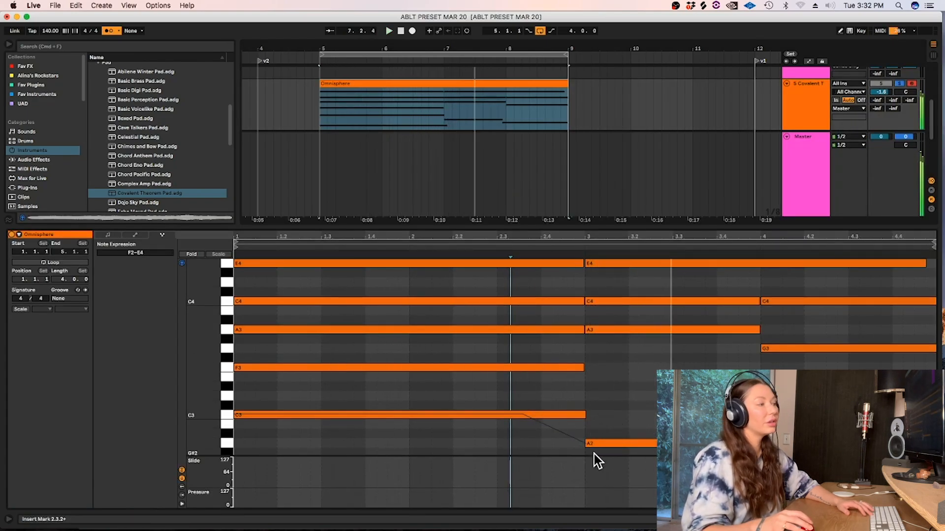
pyautogui.click(578, 443)
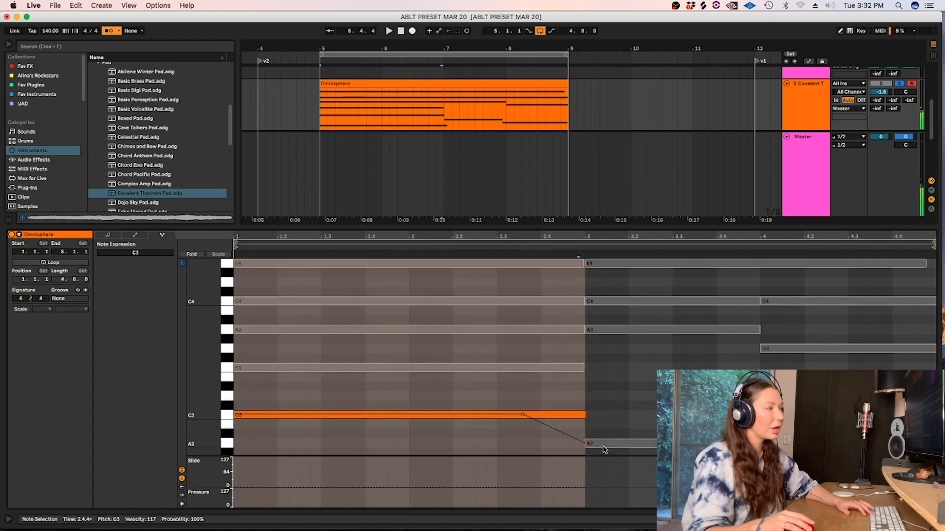
pyautogui.click(582, 444)
pyautogui.click(586, 434)
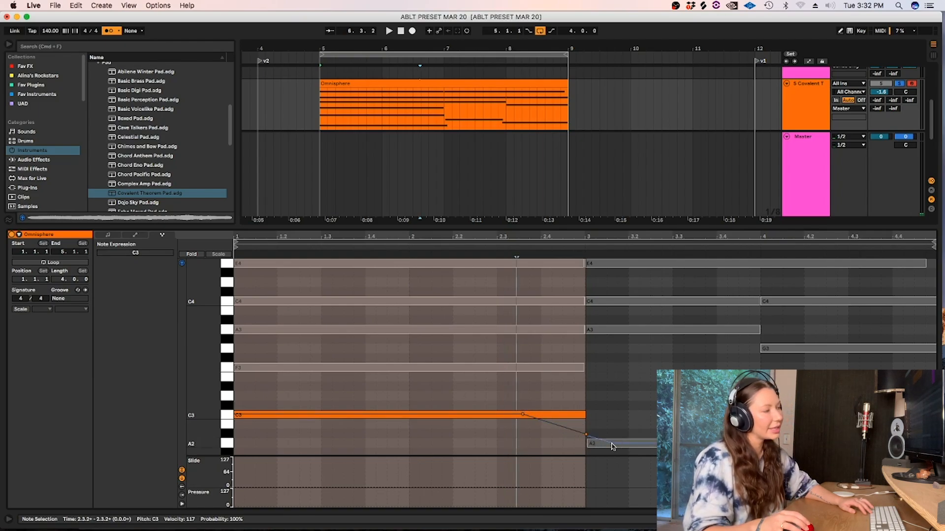
# Play back the C3 to A2 glide and examine the A2 note's pitch curve.
pyautogui.press('space')
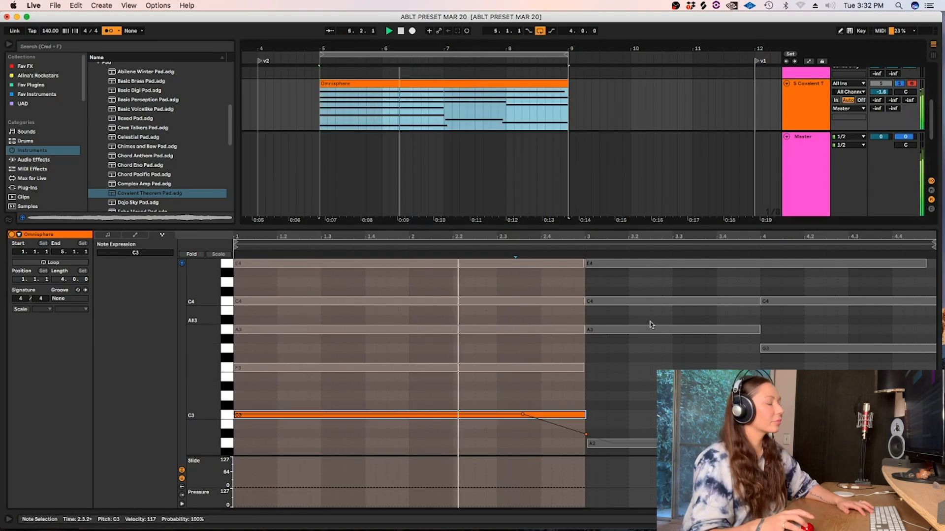
pyautogui.press('super+a')
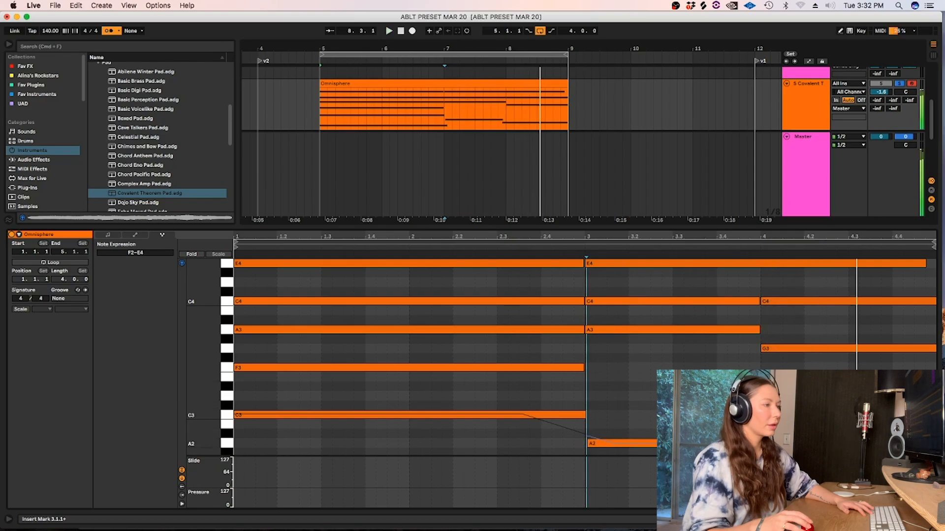
pyautogui.click(689, 444)
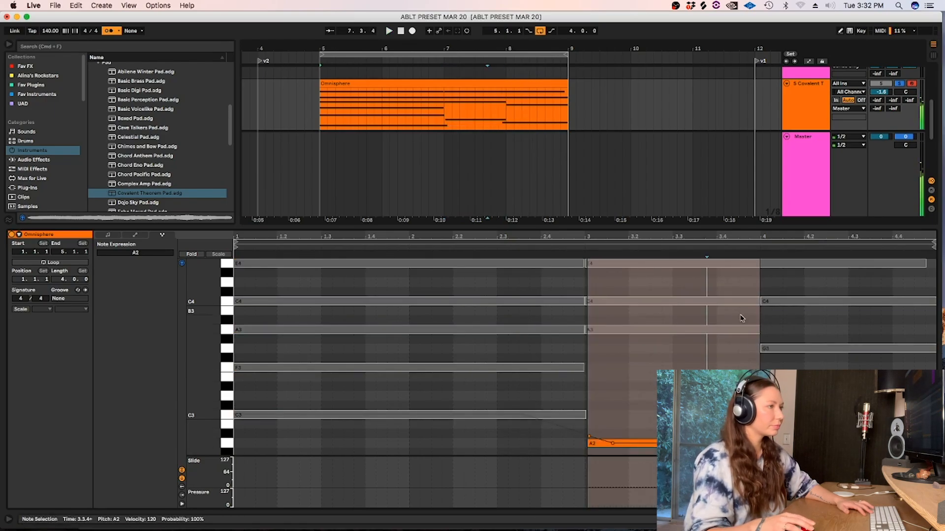
# Bend the end of the A3 note at bar 3 down to G3 and set the following G3 note's start to 0 st.
pyautogui.click(736, 329)
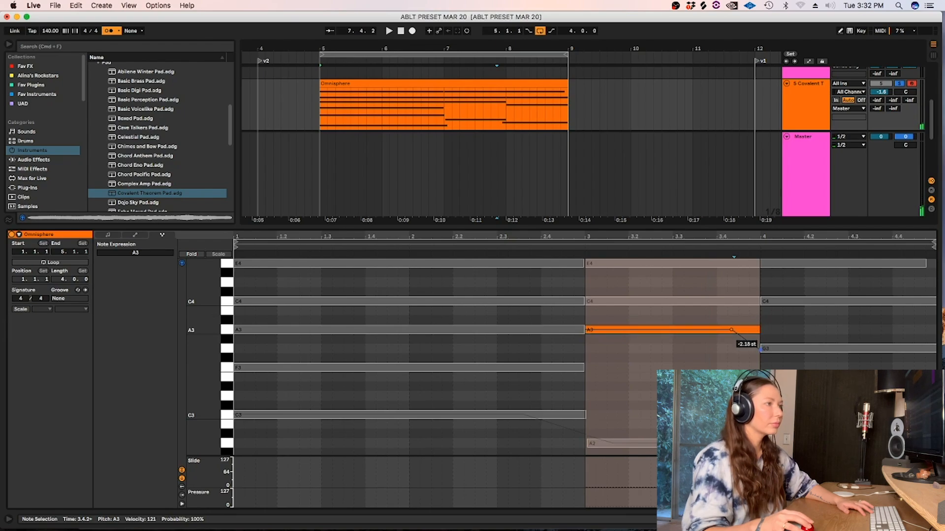
pyautogui.press('space')
pyautogui.click(762, 349)
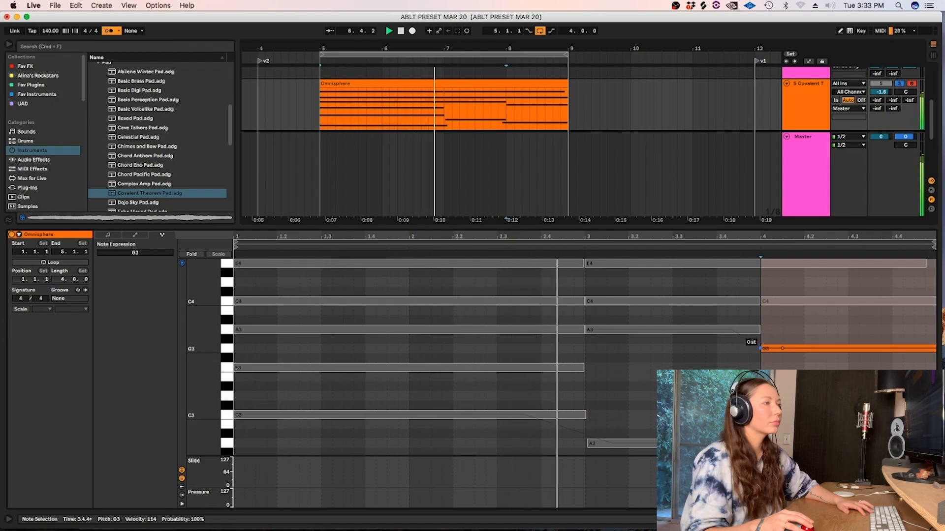
pyautogui.press('super+a')
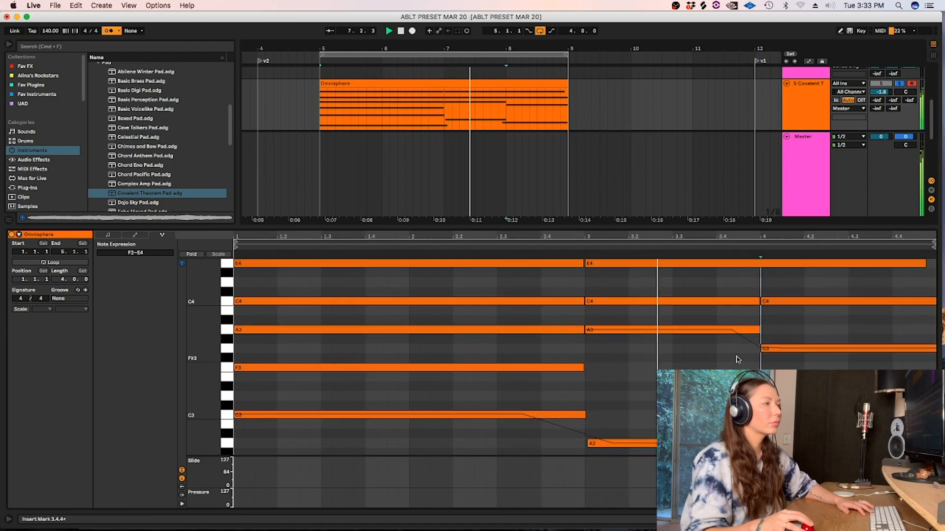
# Start the A3 note's downward bend earlier, at about beat 3.3, shape a gradual glide, and play back the clip.
pyautogui.click(689, 331)
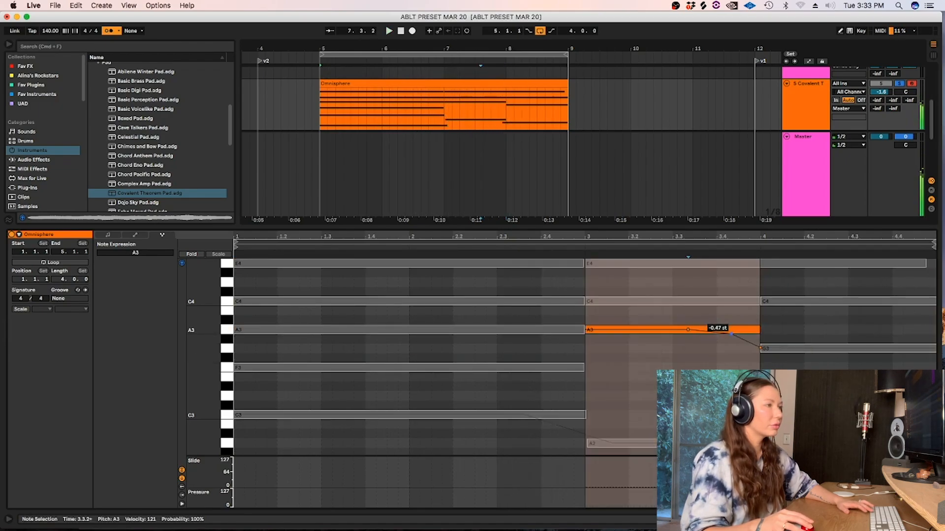
pyautogui.press('space')
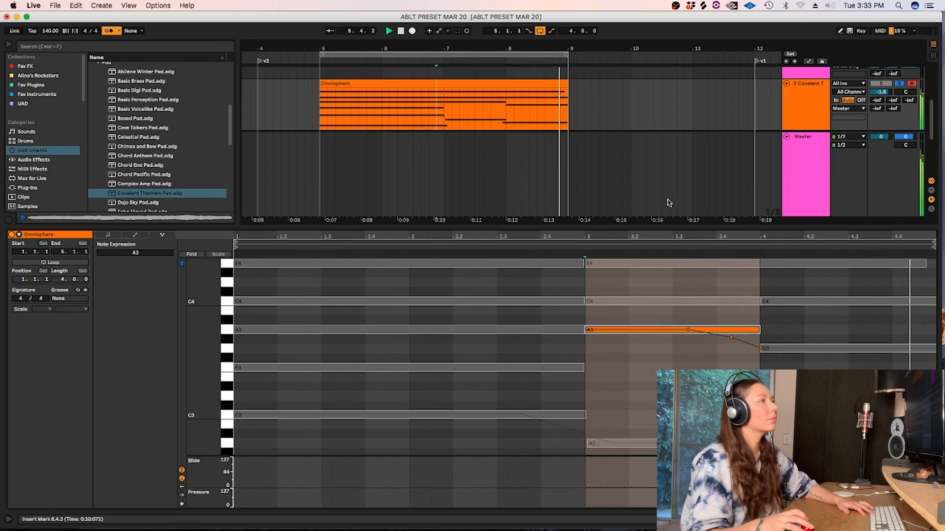
pyautogui.click(561, 83)
pyautogui.press('space')
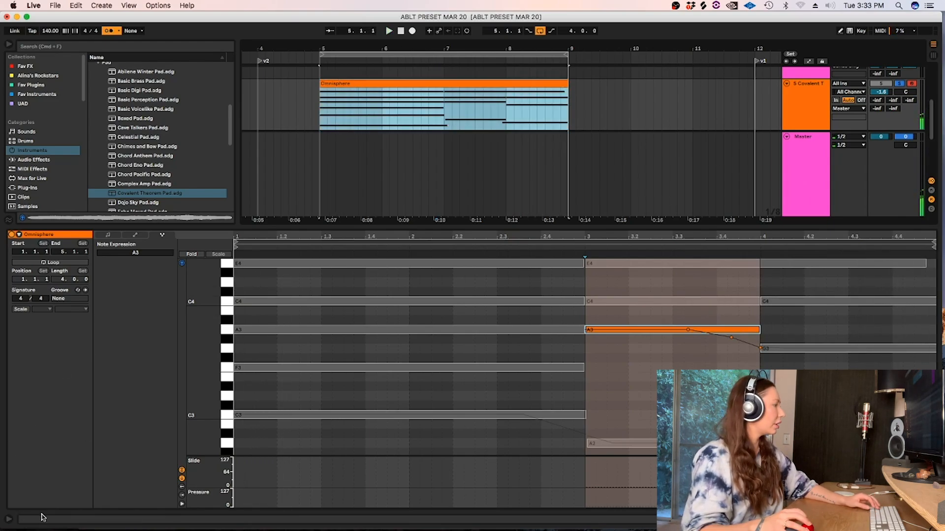
# Show the info text, return to the clip's note editing, and lengthen the last E4 note to the clip's end.
pyautogui.click(8, 519)
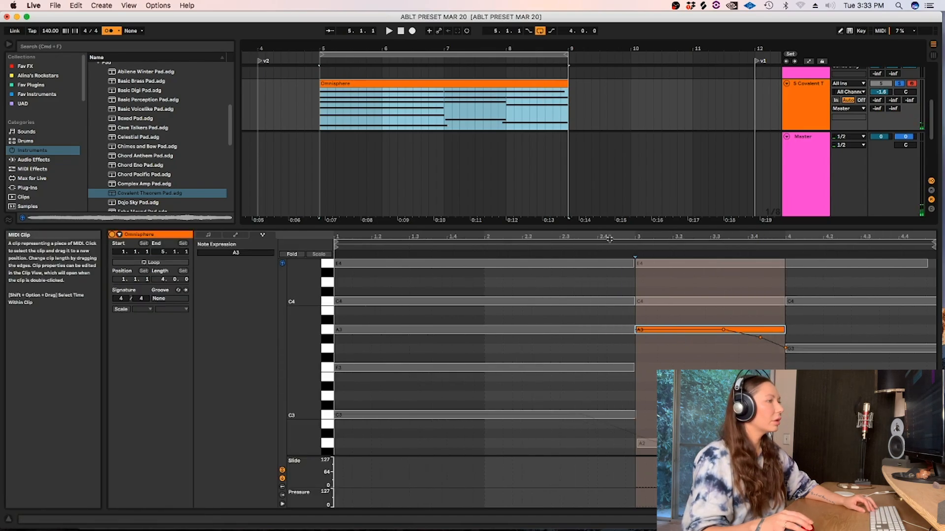
pyautogui.click(208, 235)
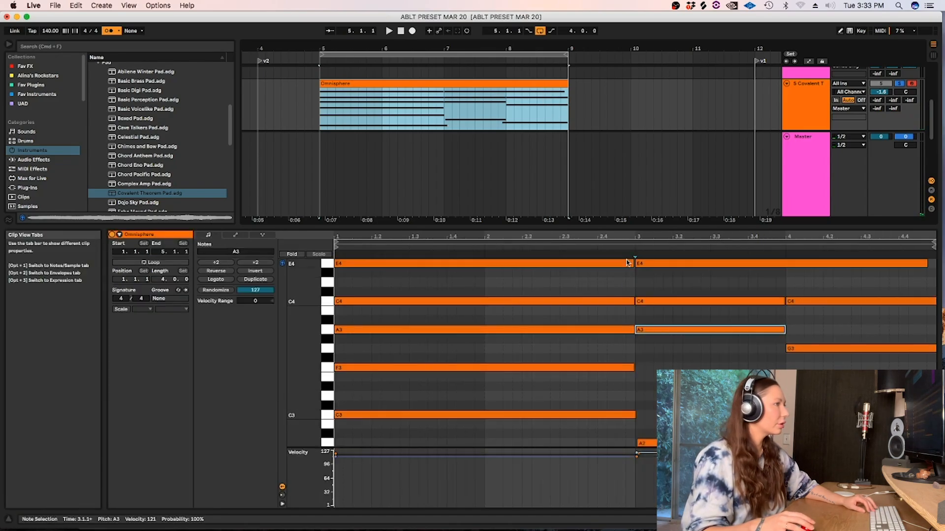
pyautogui.click(771, 329)
pyautogui.moveTo(919, 262); pyautogui.dragTo(934, 262)
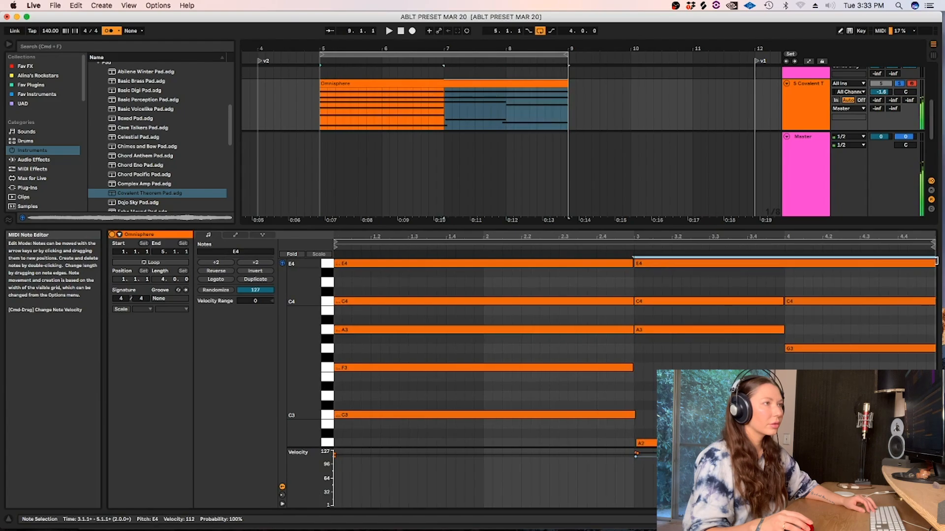
# Duplicate the Omnisphere clip over bars 9 to 13, switch off the loop, and consolidate both copies into one clip.
pyautogui.click(424, 79)
pyautogui.press('super+d')
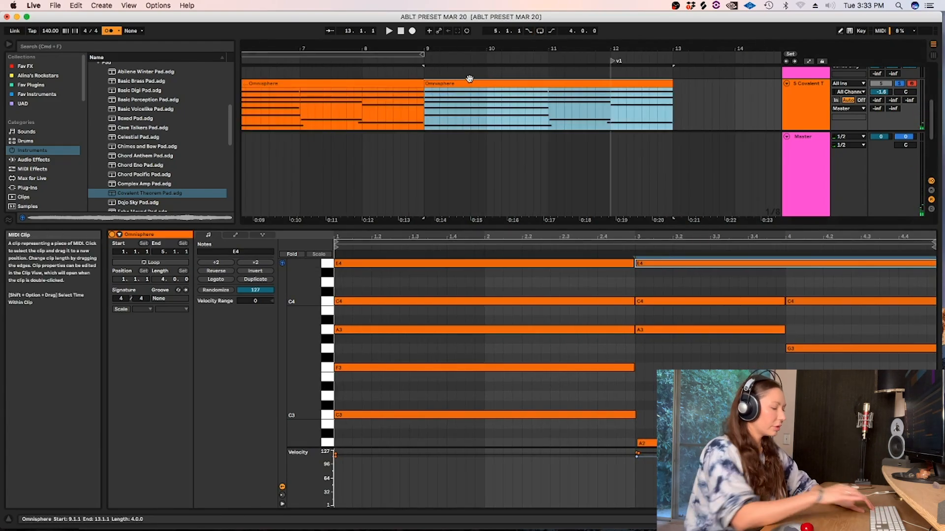
pyautogui.press('-')
pyautogui.press('super+alt+l')
pyautogui.keyDown('shift'); pyautogui.click(464, 205); pyautogui.keyUp('shift')
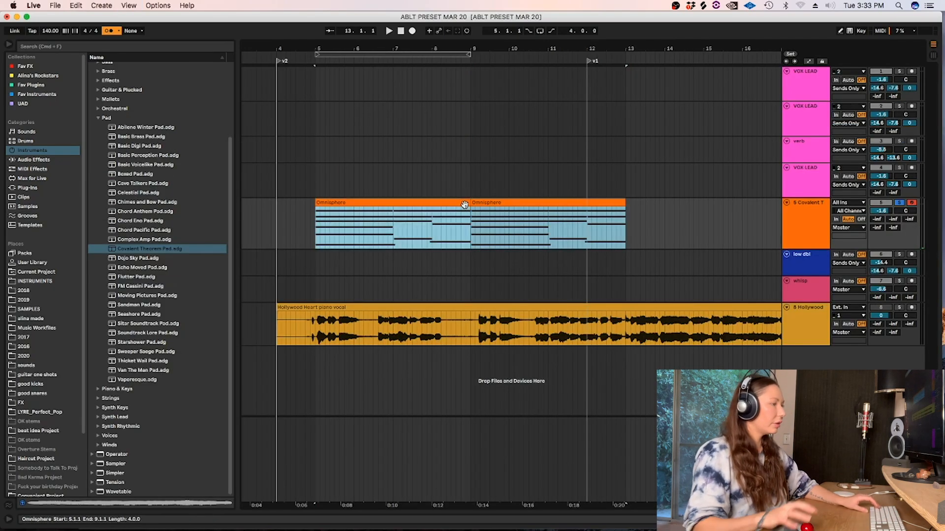
pyautogui.press('super+j')
# Open the consolidated clip's note expression and bend the end of the G3 note in bar 4 up to A3.
pyautogui.doubleClick(464, 205)
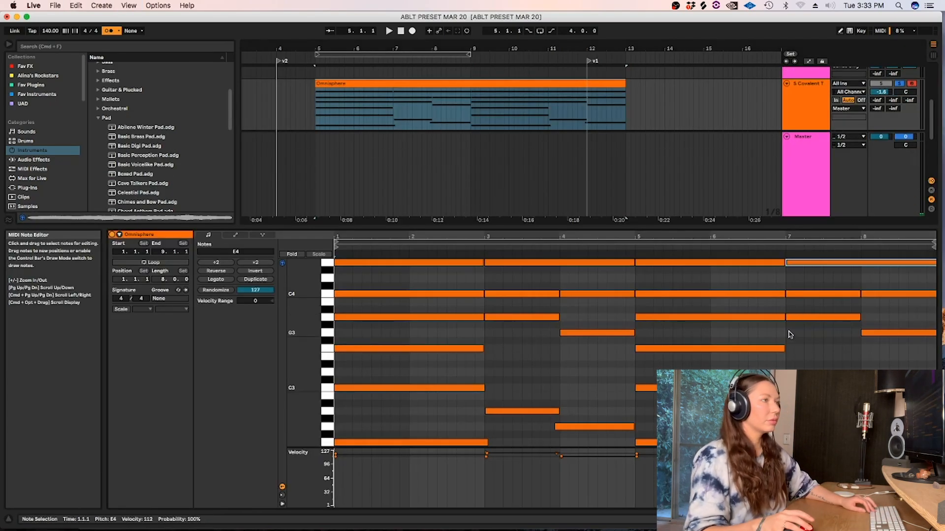
pyautogui.click(805, 355)
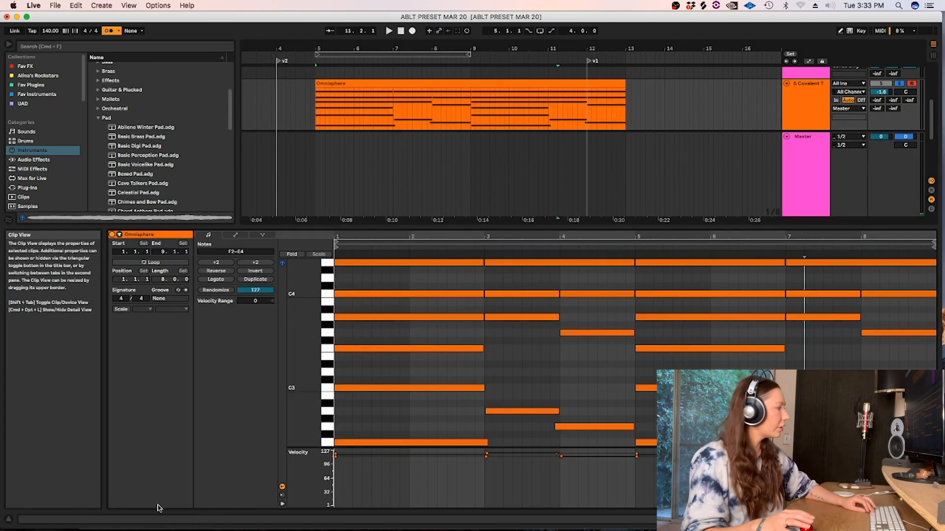
pyautogui.click(262, 235)
pyautogui.click(620, 309)
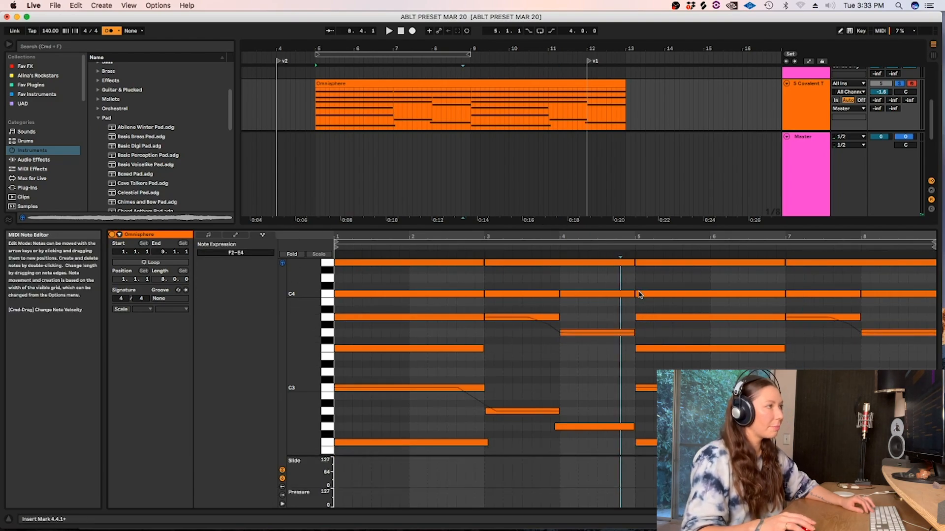
pyautogui.click(610, 335)
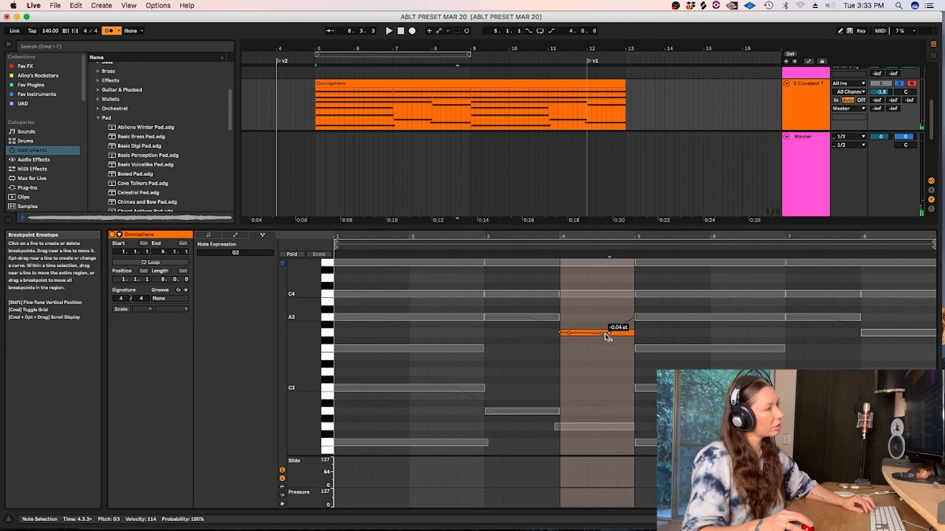
# Reshape the G3 note's pitch bend in bar 4 into a gradual rise to A3 and play back the transition.
pyautogui.click(582, 344)
pyautogui.press('space')
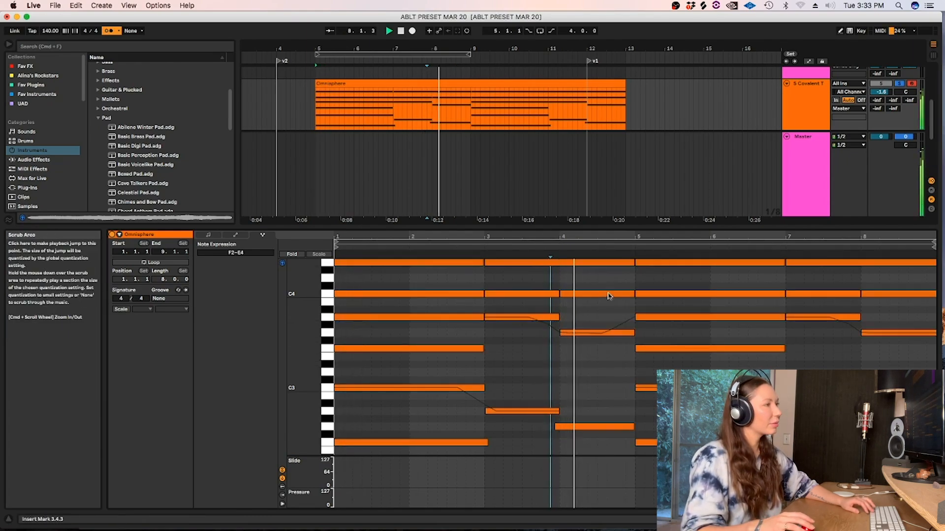
pyautogui.click(609, 334)
pyautogui.press('space')
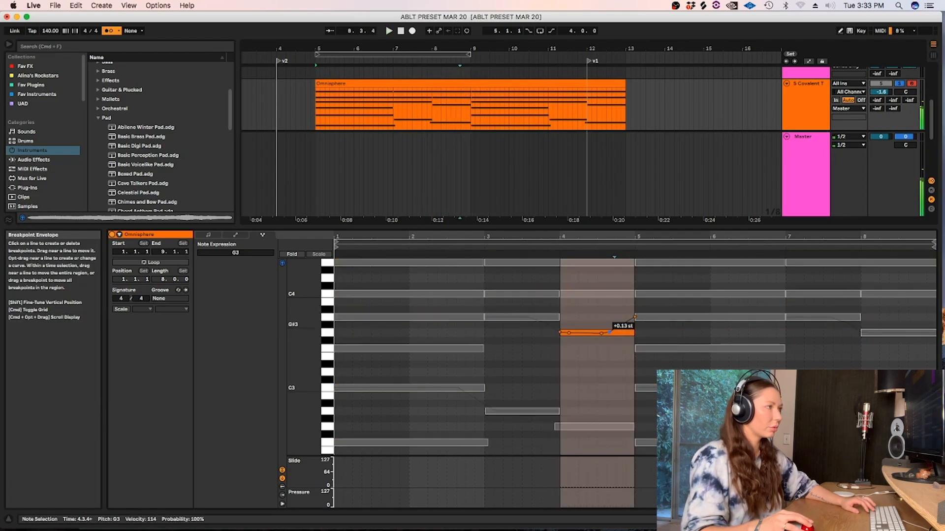
pyautogui.click(531, 354)
pyautogui.press('space')
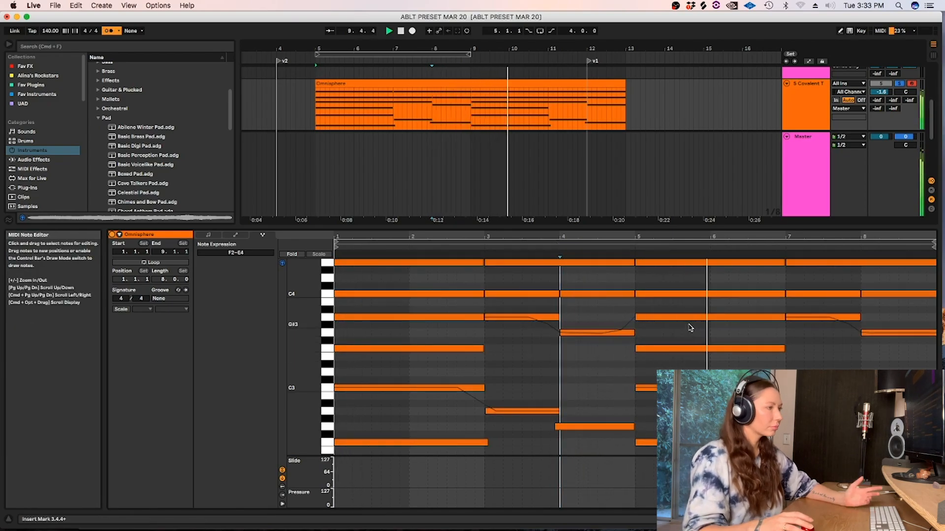
# Loop the whole Omnisphere clip over bars 5 to 13 and move locator v1 to its end and v2 to its start.
pyautogui.hotkey('shift', 'Tab')
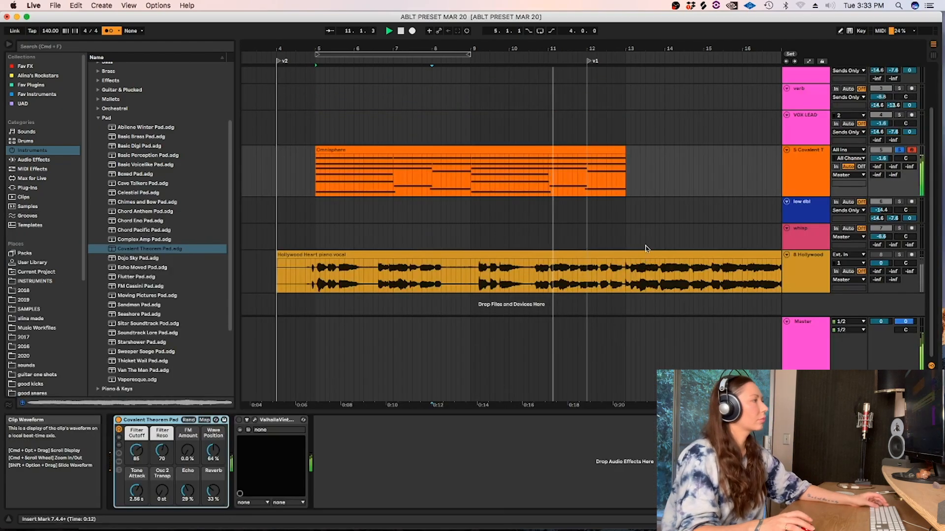
pyautogui.click(522, 150)
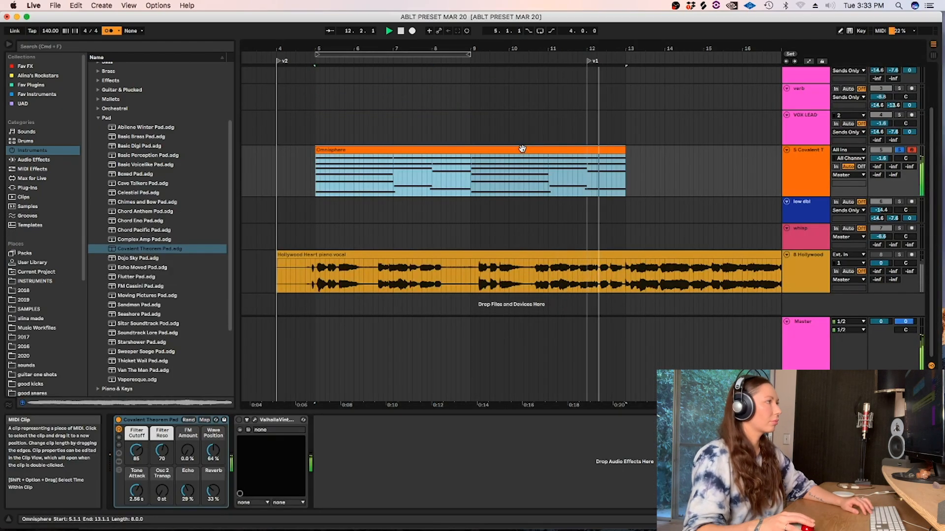
pyautogui.press('super+l')
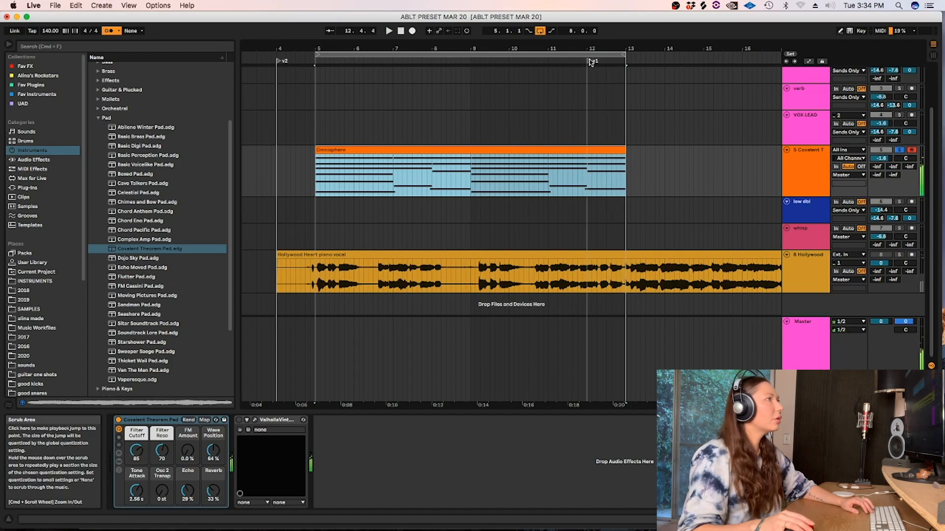
pyautogui.moveTo(589, 61); pyautogui.dragTo(627, 61)
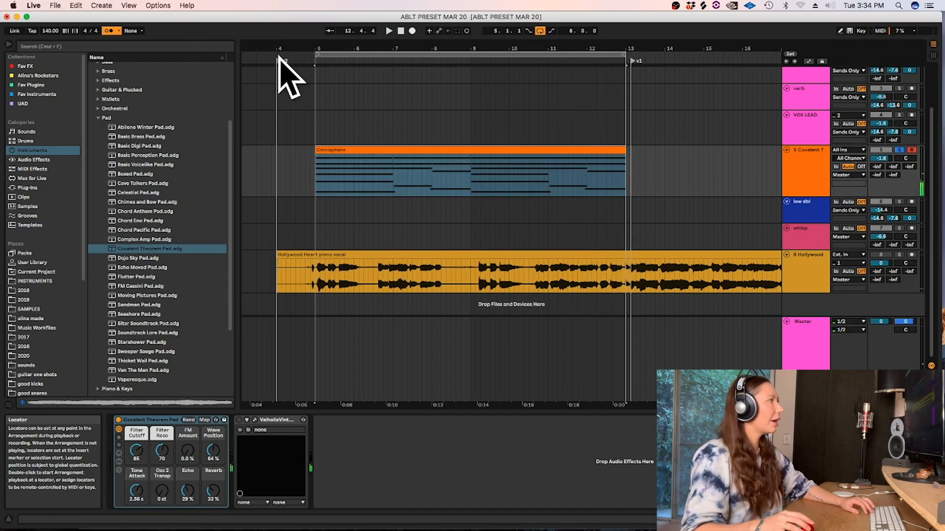
pyautogui.moveTo(279, 60); pyautogui.dragTo(317, 61)
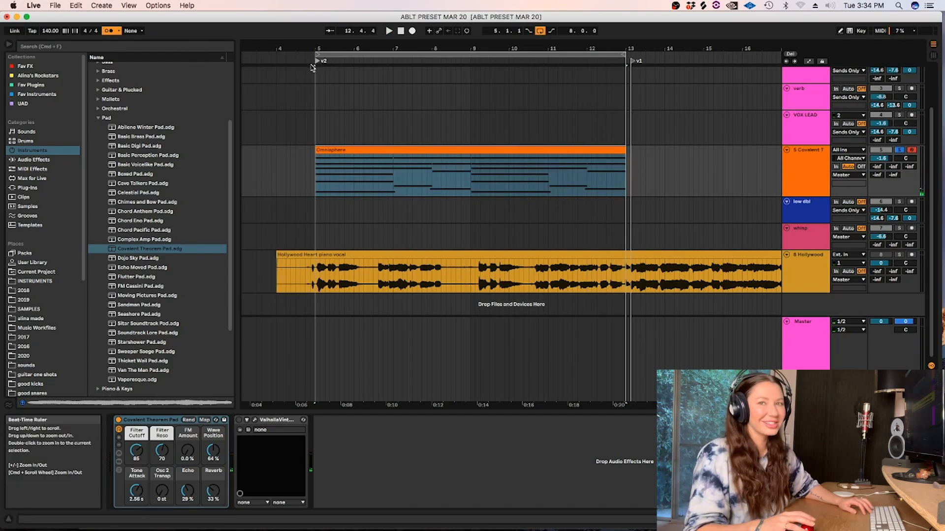
# Swap the pad sound for the Starshower Pad preset and lower the track's volume to -4.0 dB during playback.
pyautogui.click(159, 266)
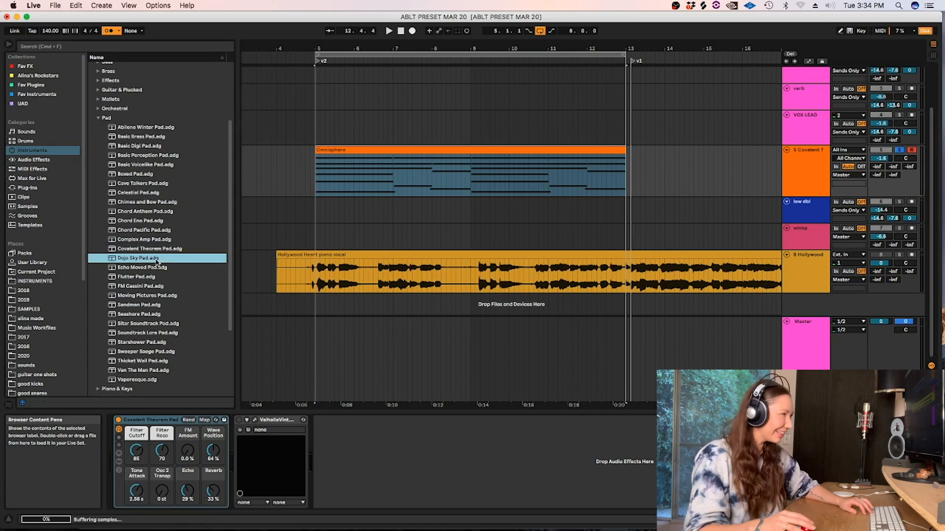
pyautogui.press('Down')
pyautogui.click(317, 183)
pyautogui.press('space')
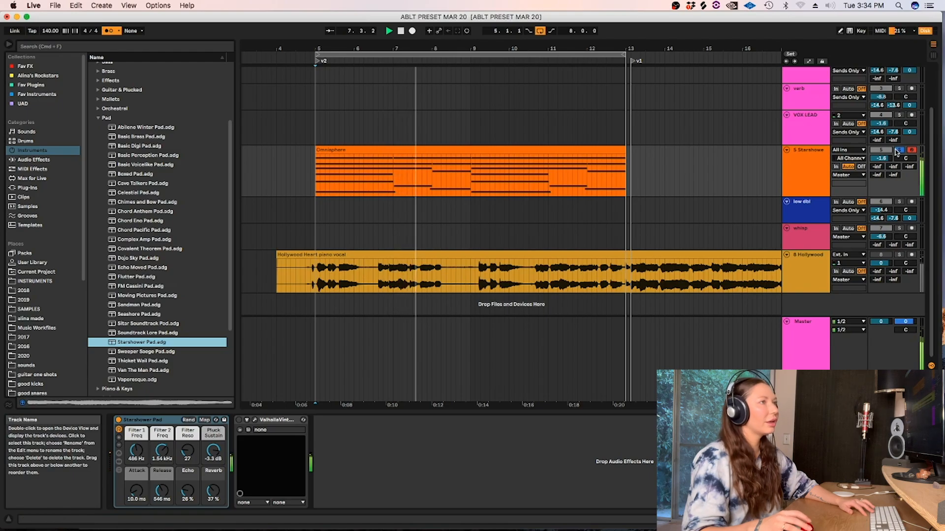
pyautogui.moveTo(880, 158); pyautogui.dragTo(880, 165)
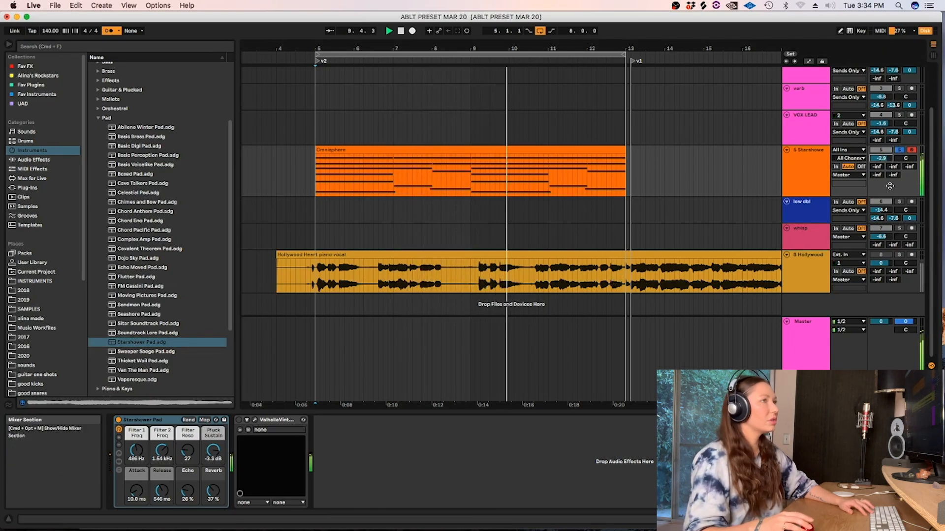
pyautogui.moveTo(878, 158); pyautogui.dragTo(878, 161)
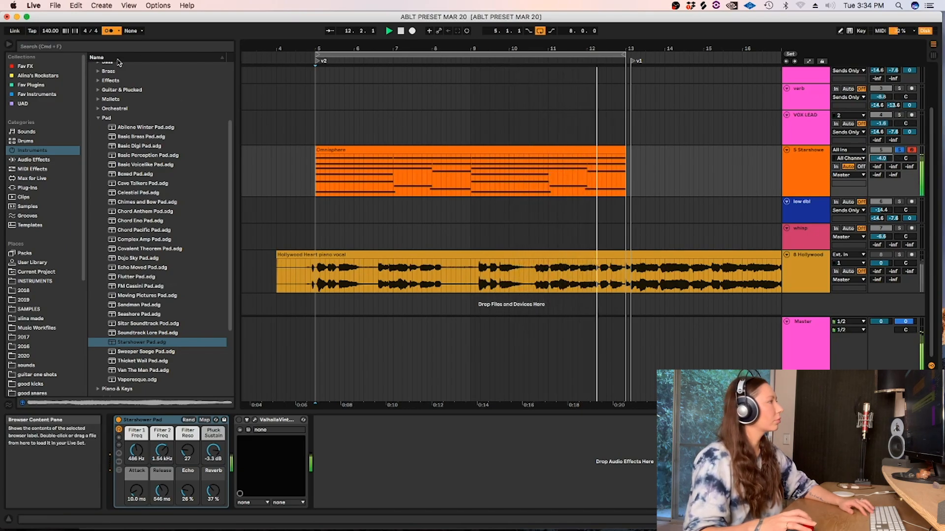
# Search all browser results for "equa" and add the Acon Equalize plug-in to the Starshower pad track.
pyautogui.click(31, 47)
pyautogui.write('e')
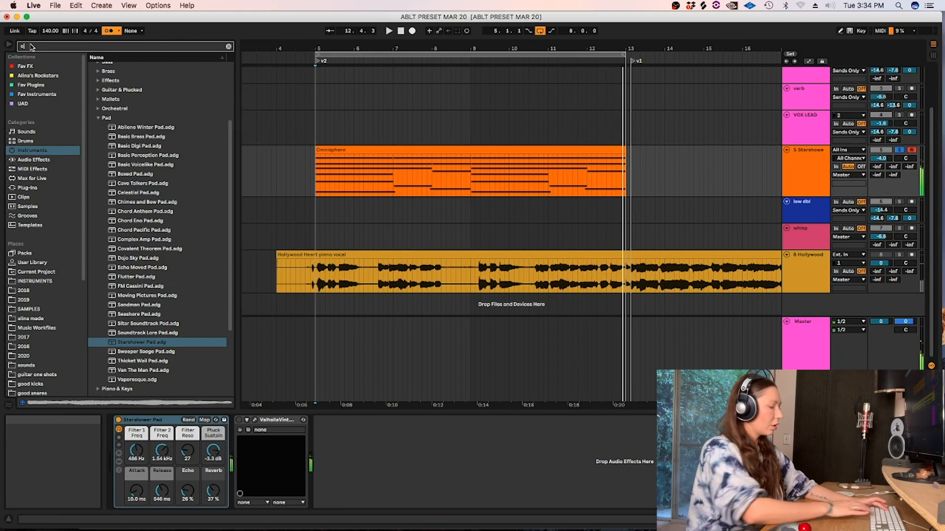
pyautogui.write('qua')
pyautogui.click(27, 235)
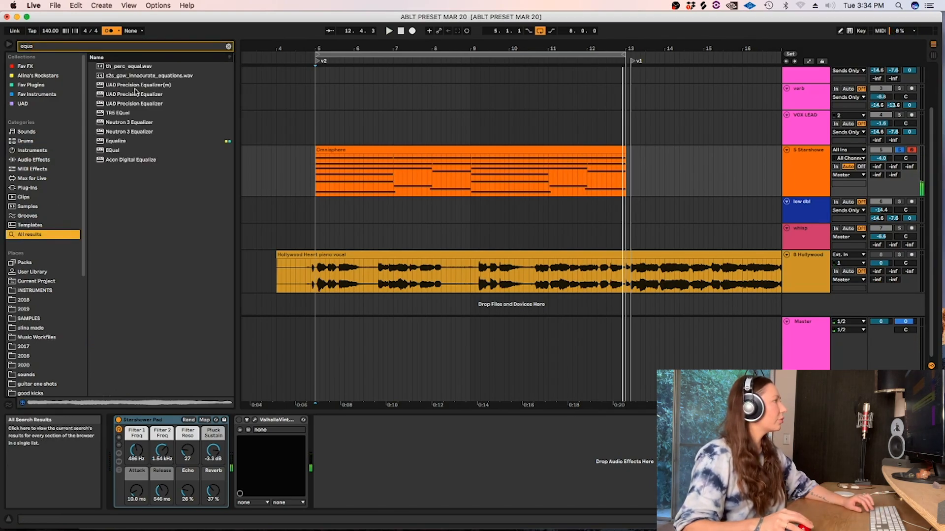
pyautogui.click(123, 142)
pyautogui.press('Return')
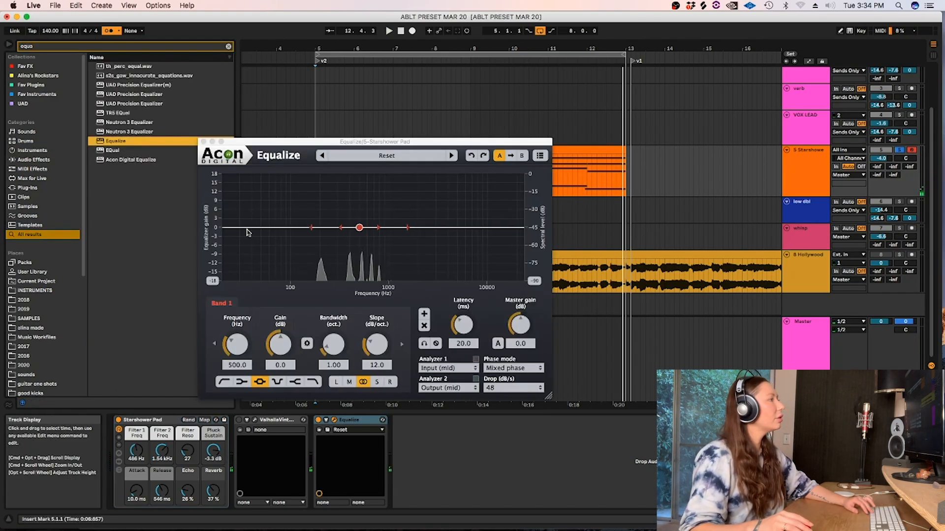
# Add a low-cut band at 235.8 Hz with a 22.7 dB/oct slope in Equalize during playback, and close the plug-in window.
pyautogui.click(311, 228)
pyautogui.press('space')
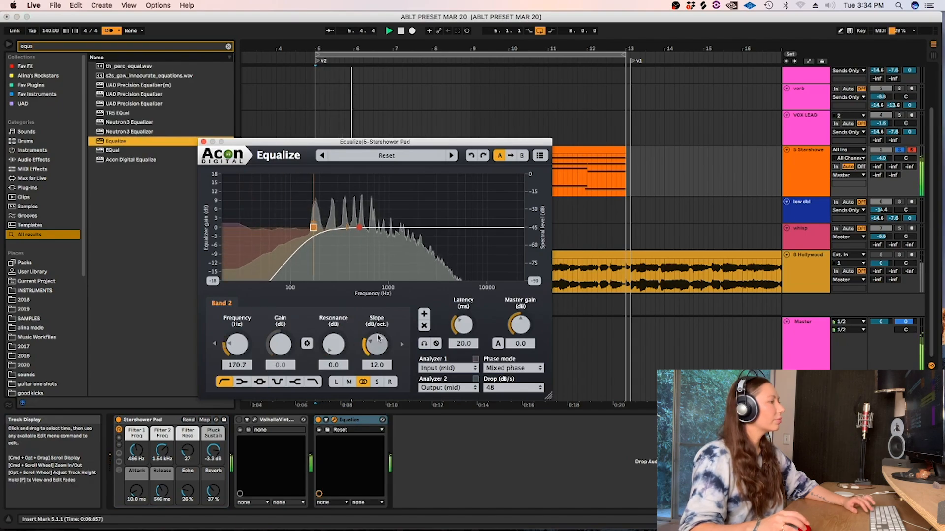
pyautogui.moveTo(378, 338); pyautogui.dragTo(378, 327)
pyautogui.moveTo(314, 227); pyautogui.dragTo(327, 229)
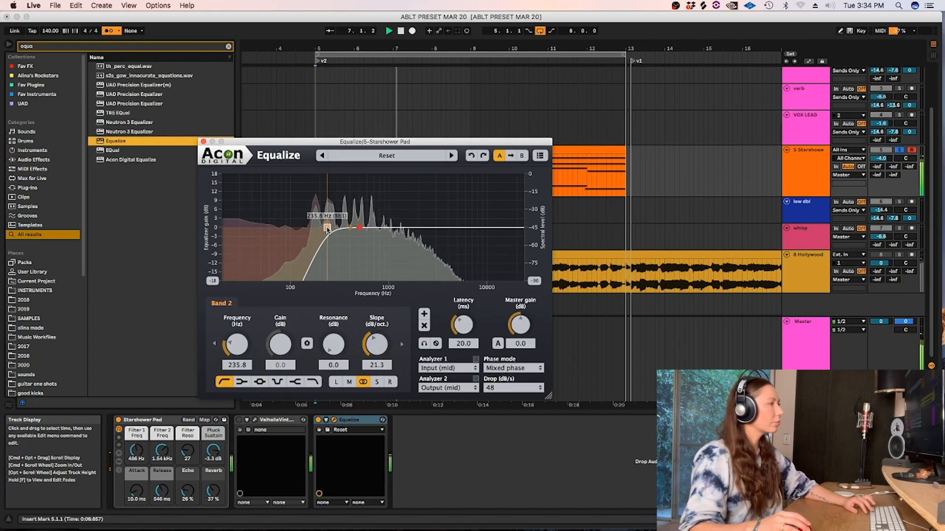
pyautogui.scroll(1, 327, 229)
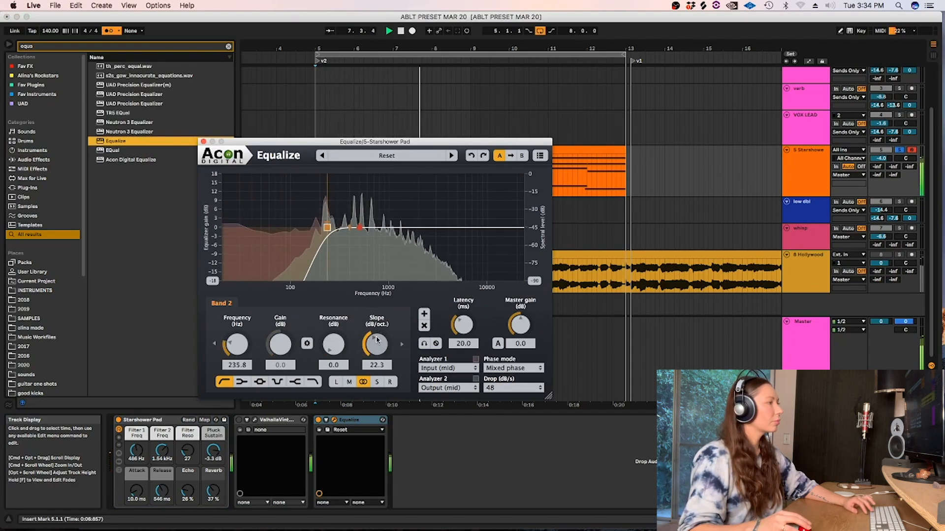
pyautogui.click(203, 141)
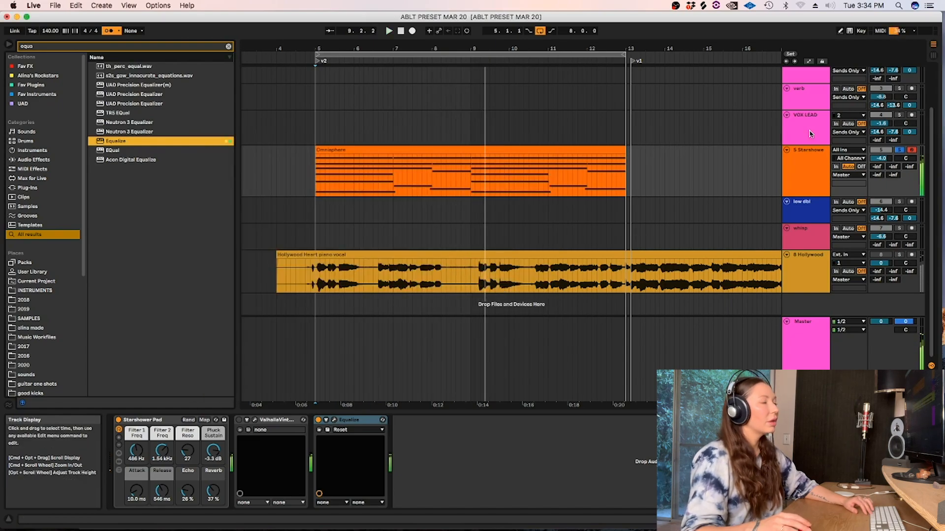
# Clear the browser search and turn off solo and record arming on the Starshower pad track.
pyautogui.click(619, 147)
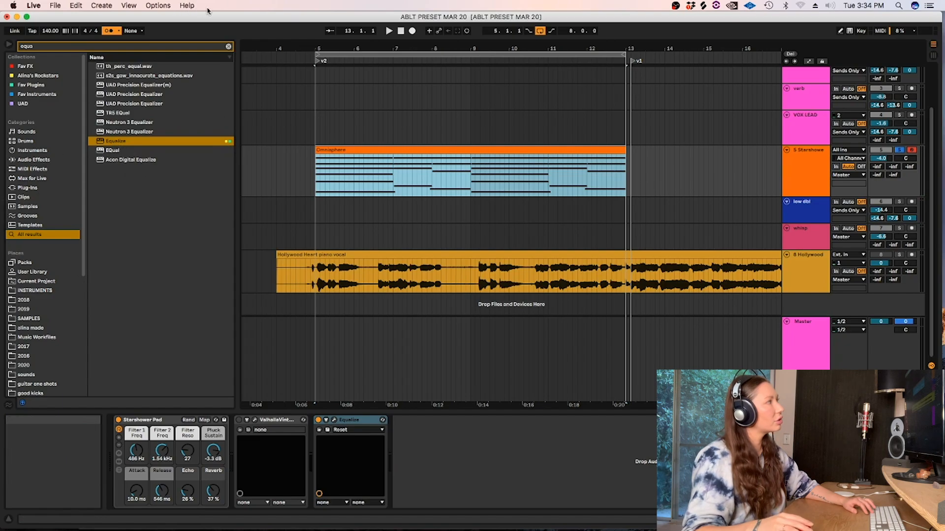
pyautogui.click(228, 48)
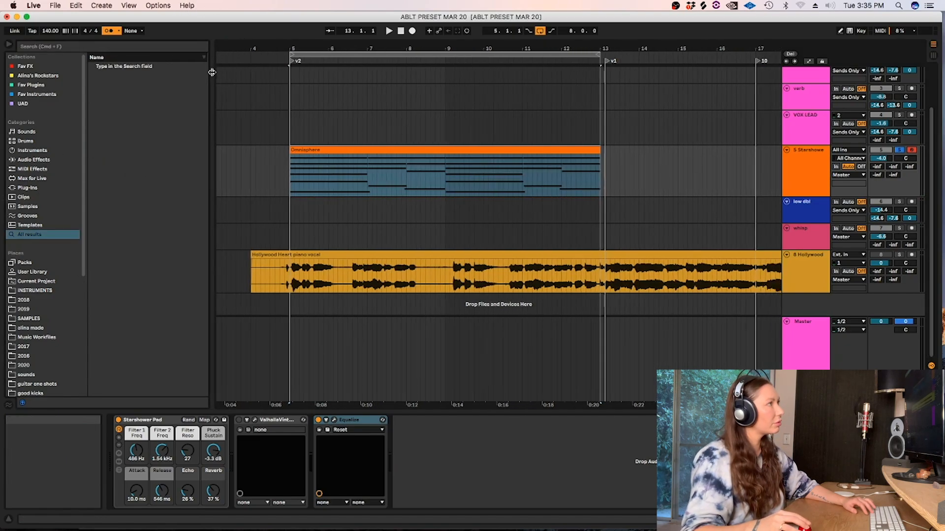
pyautogui.click(313, 91)
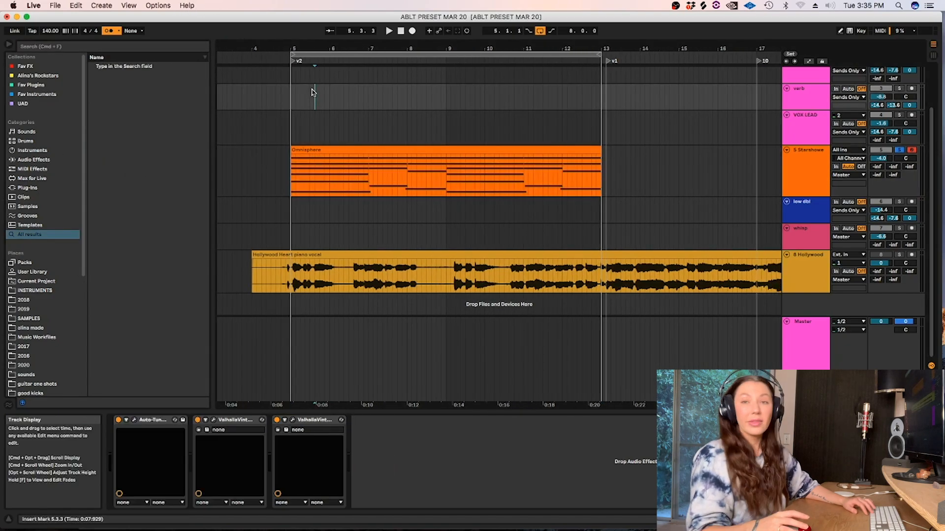
pyautogui.click(368, 148)
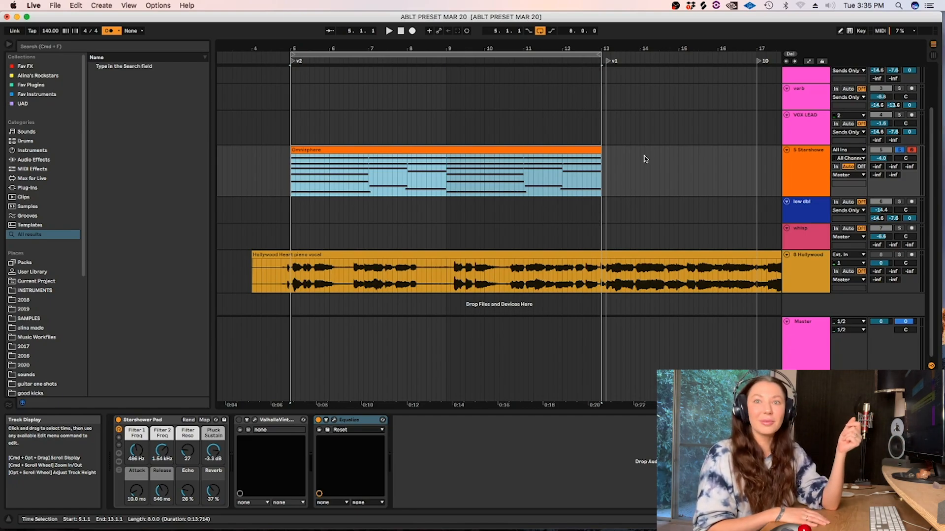
pyautogui.click(900, 151)
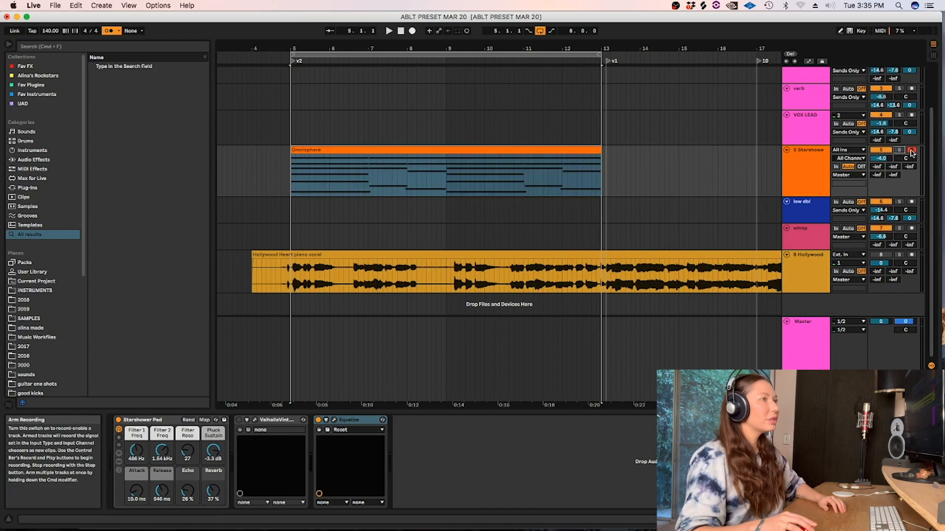
pyautogui.scroll(3, 688, 147)
# Disable the arrangement loop and place the insert mark at the v1 locator near bar 13 on the verb track.
pyautogui.click(475, 119)
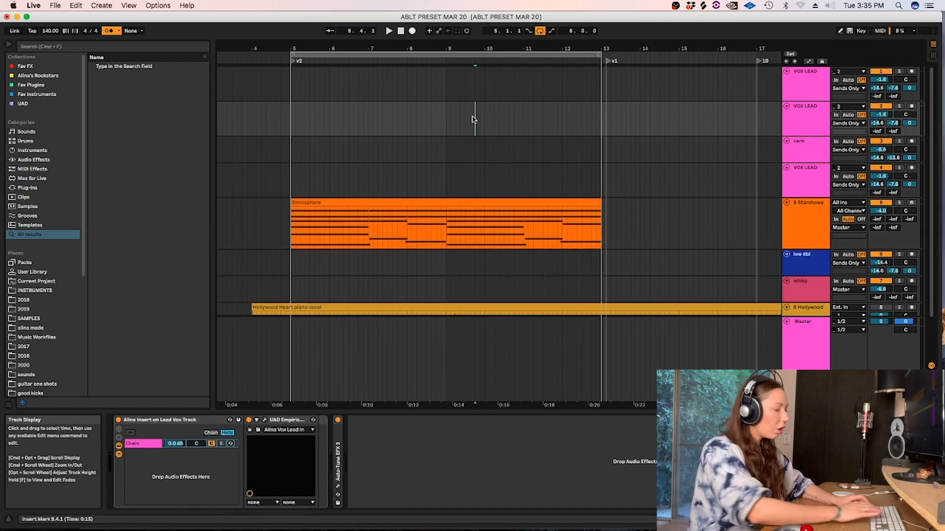
pyautogui.press('-')
pyautogui.press('-')
pyautogui.press('alt+super+l')
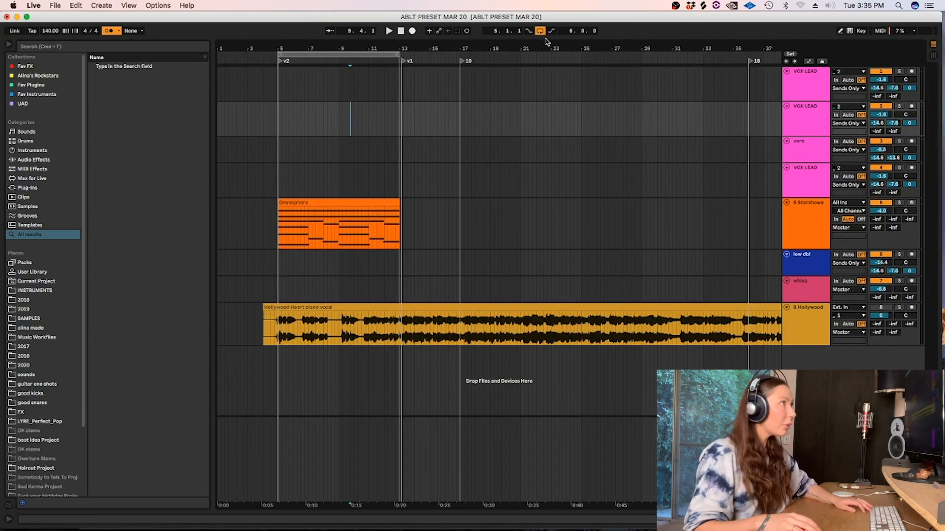
pyautogui.press('super+l')
pyautogui.click(400, 156)
pyautogui.press('+')
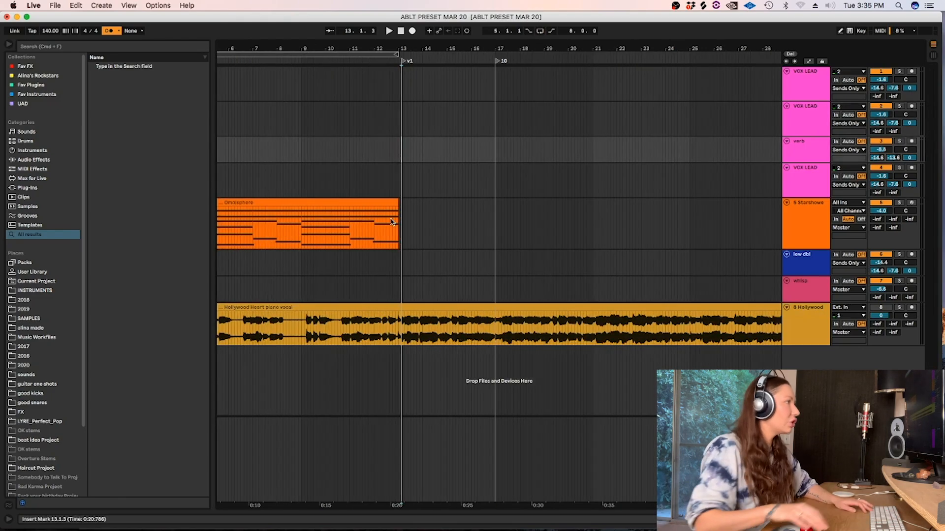
pyautogui.moveTo(367, 506); pyautogui.dragTo(477, 506)
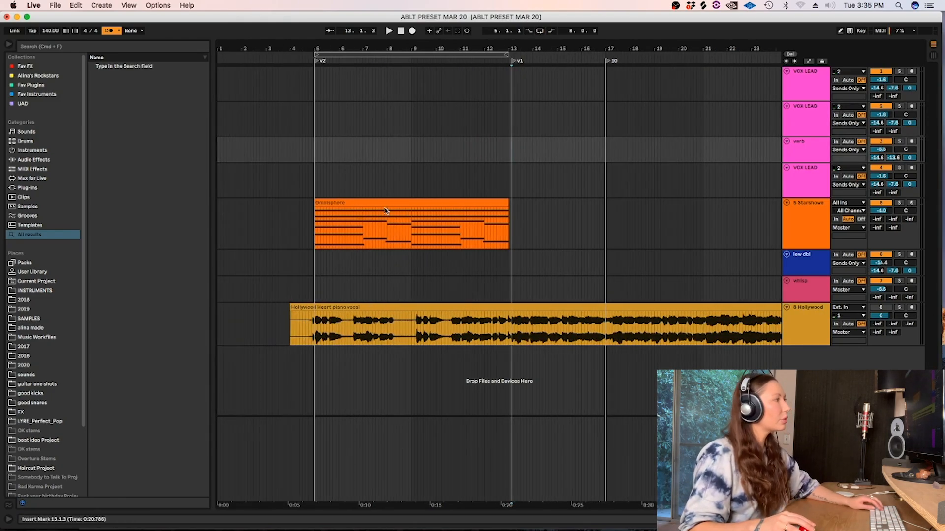
pyautogui.rightClick(393, 152)
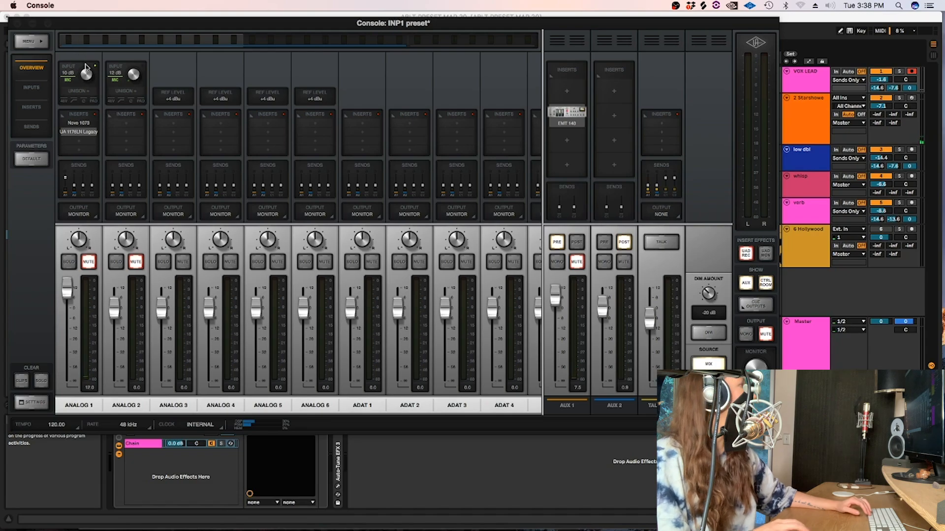
# Raise the ANALOG 1 input gain and unmute AUX 1 in the Console app, and switch back to Ableton Live.
pyautogui.click(576, 262)
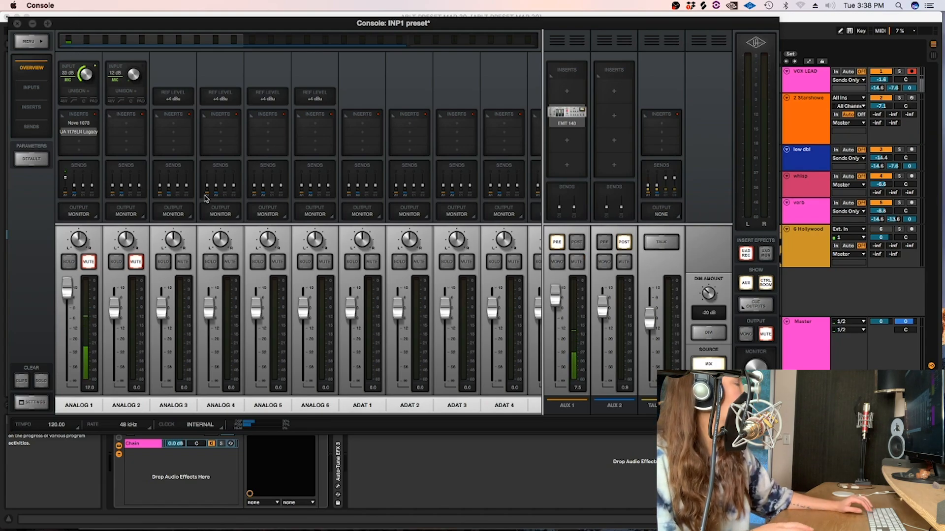
pyautogui.click(393, 468)
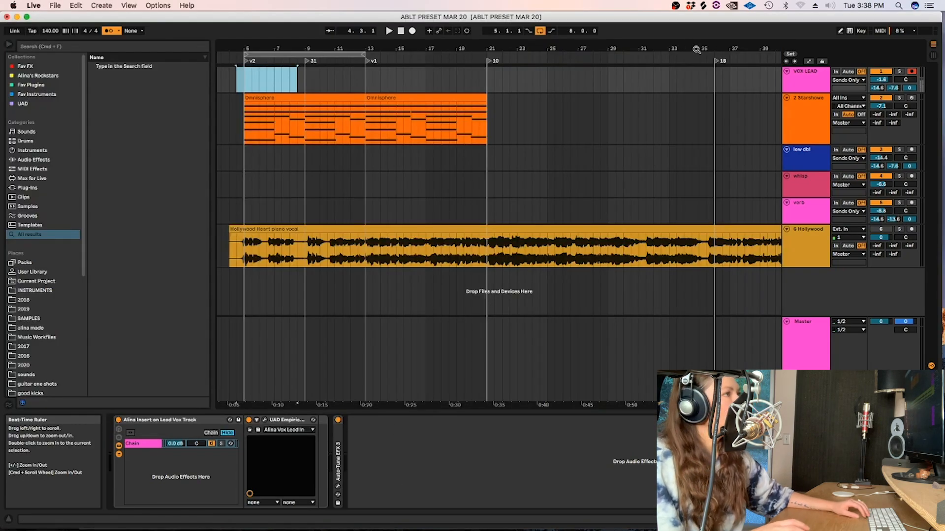
# Increase the VOX LEAD track's height and select bars 5 to 13 on it.
pyautogui.moveTo(798, 92); pyautogui.dragTo(798, 101)
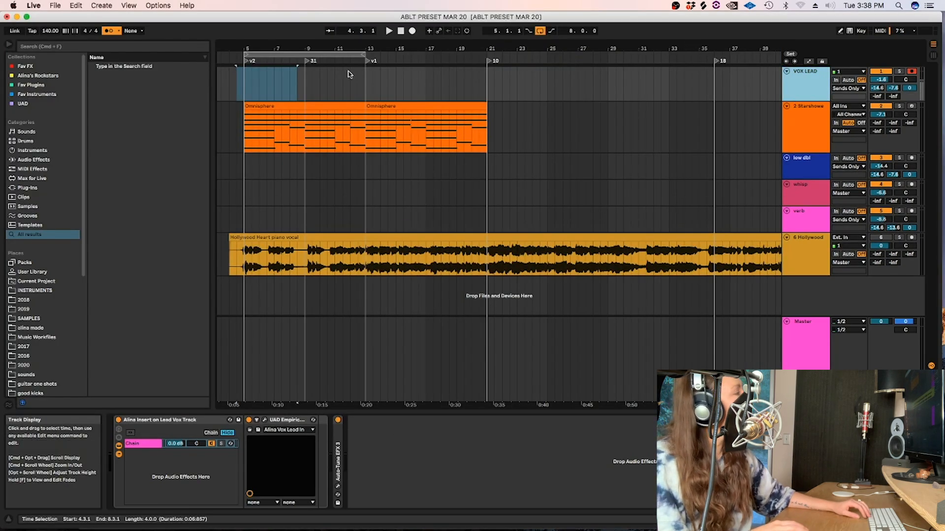
pyautogui.moveTo(367, 88); pyautogui.dragTo(244, 87)
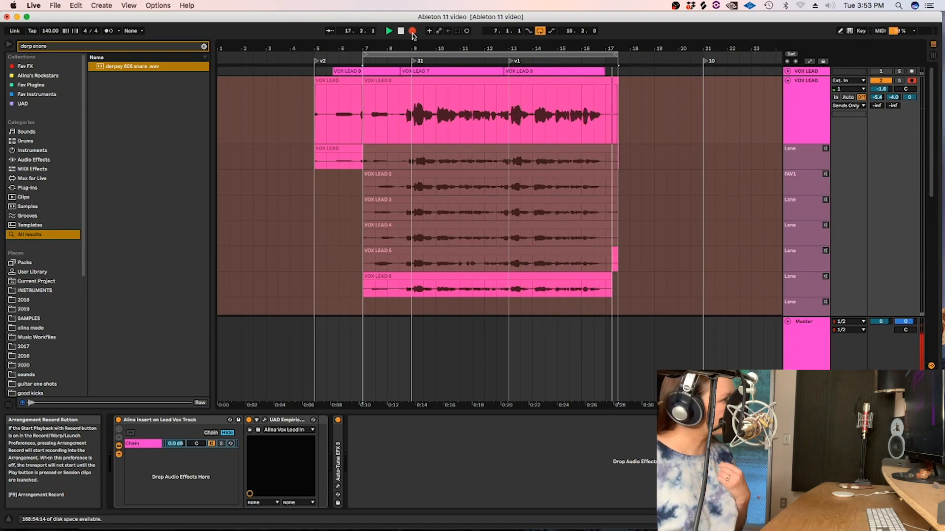
# Stop the looped take recording on the VOX LEAD track and place the insert mark at the takes' end, at 17.3.1.
pyautogui.click(412, 31)
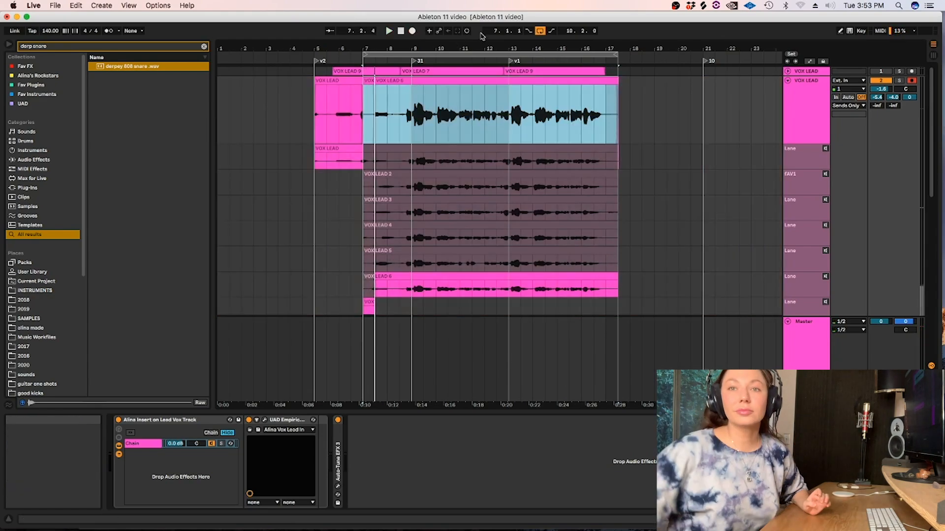
pyautogui.click(618, 123)
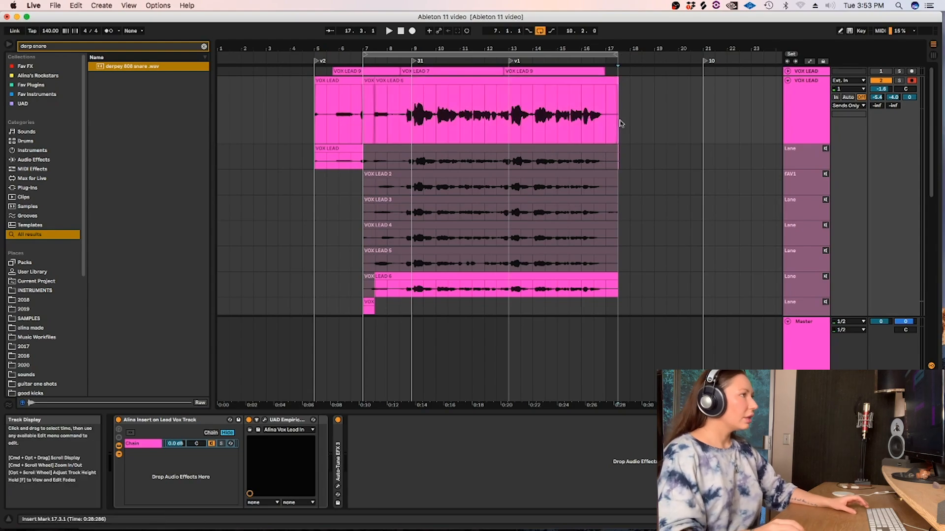
# Hide the device view and delete the lead-in before 8.3.1 on the VOX LEAD track and all its take lanes.
pyautogui.press('super+alt+l')
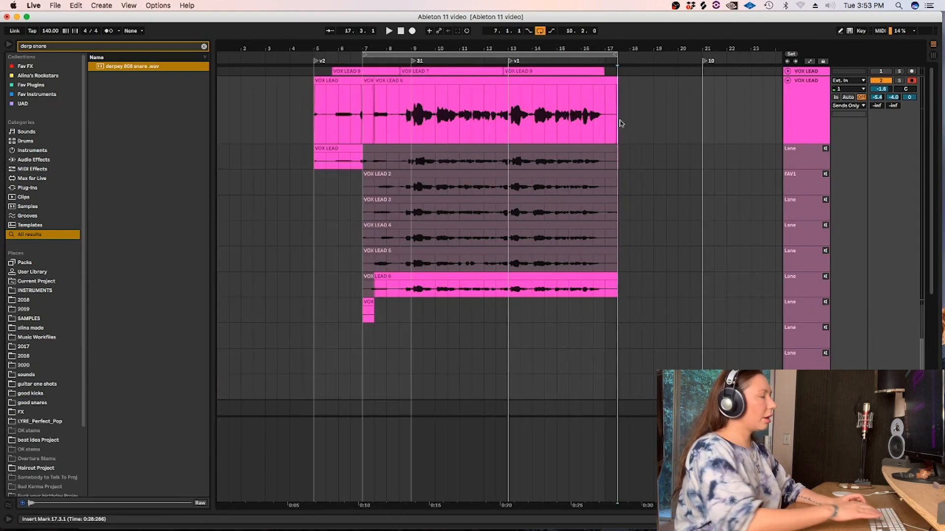
pyautogui.rightClick(627, 137)
pyautogui.click(715, 254)
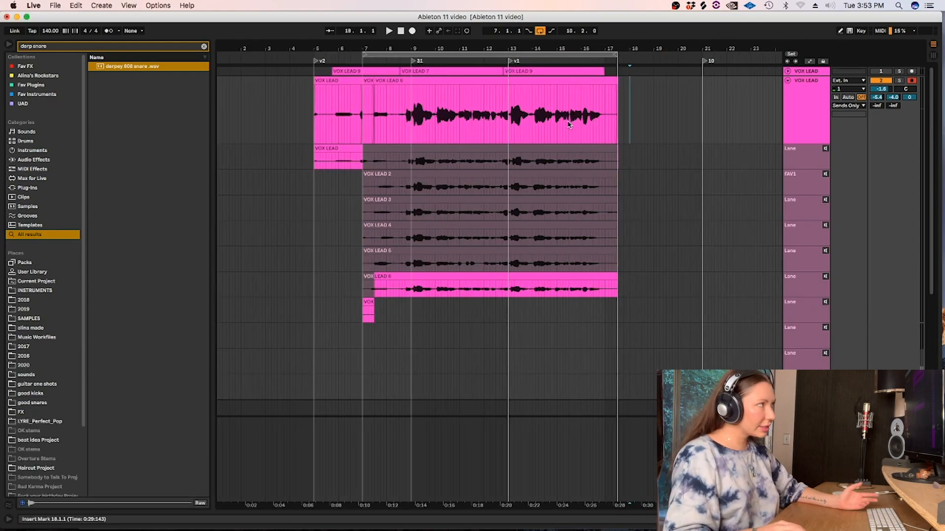
pyautogui.moveTo(391, 105); pyautogui.dragTo(289, 325)
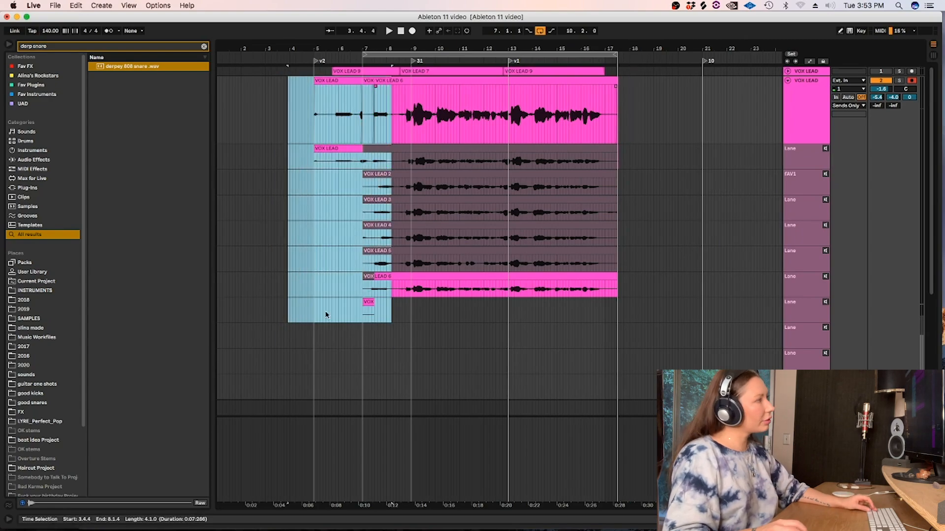
pyautogui.press('Delete')
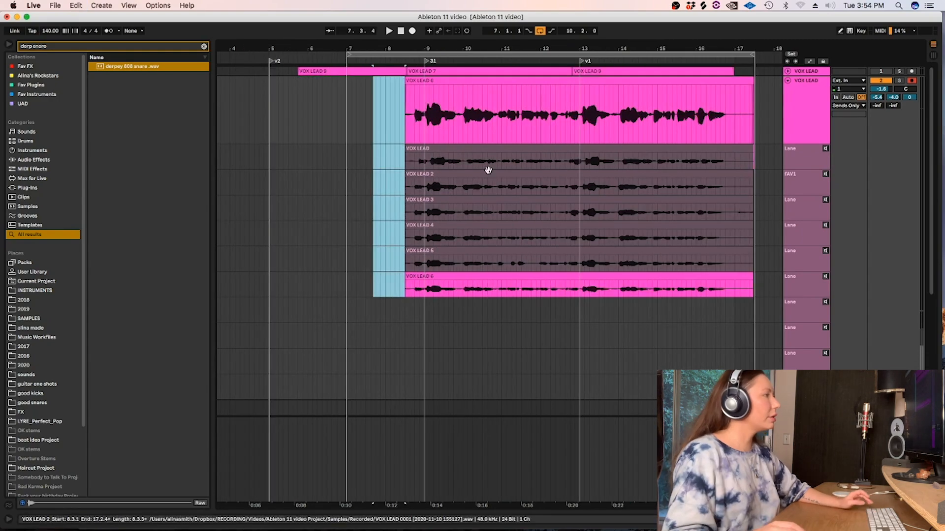
pyautogui.click(368, 158)
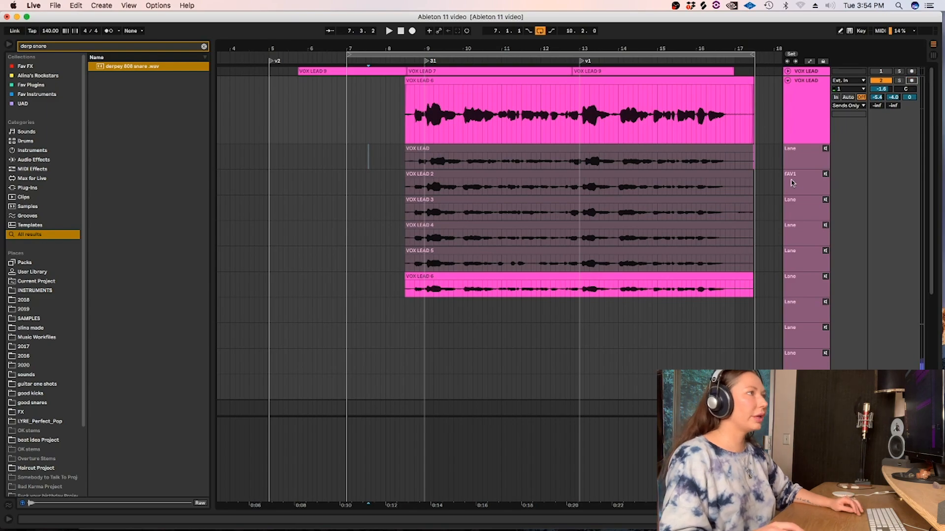
# Switch take auditioning through the first five VOX LEAD take lanes one at a time and turn it off again.
pyautogui.click(826, 149)
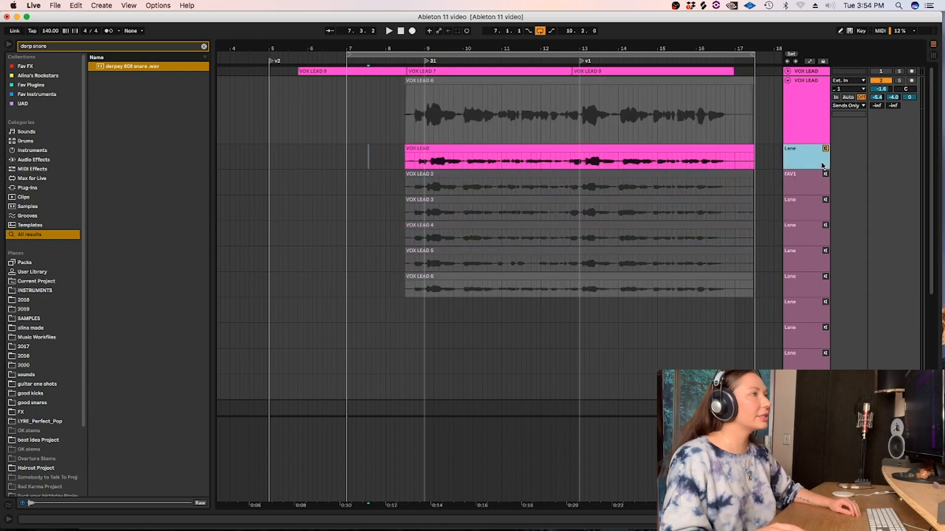
pyautogui.click(825, 175)
pyautogui.click(825, 200)
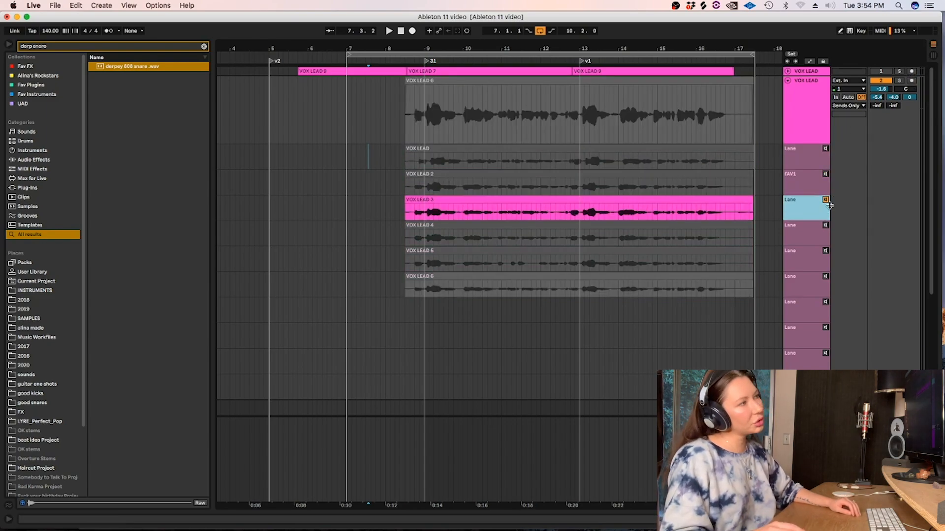
pyautogui.click(825, 226)
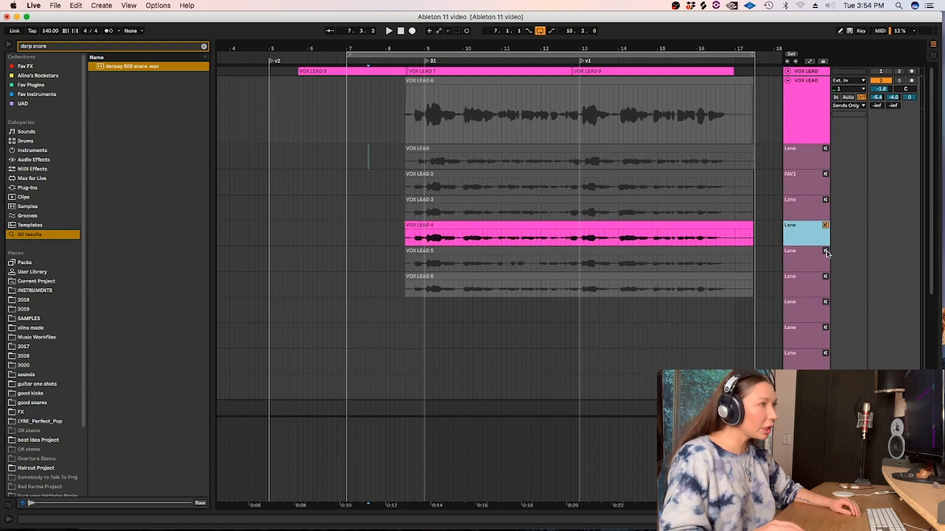
pyautogui.click(826, 252)
pyautogui.click(802, 112)
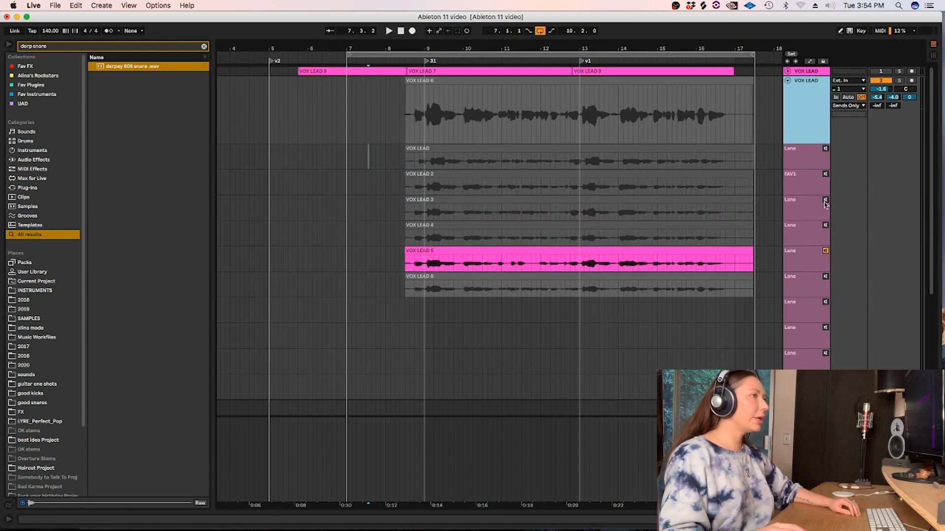
pyautogui.click(829, 260)
# Turn on Draw Mode and set the arrangement's fixed grid to Off.
pyautogui.press('b')
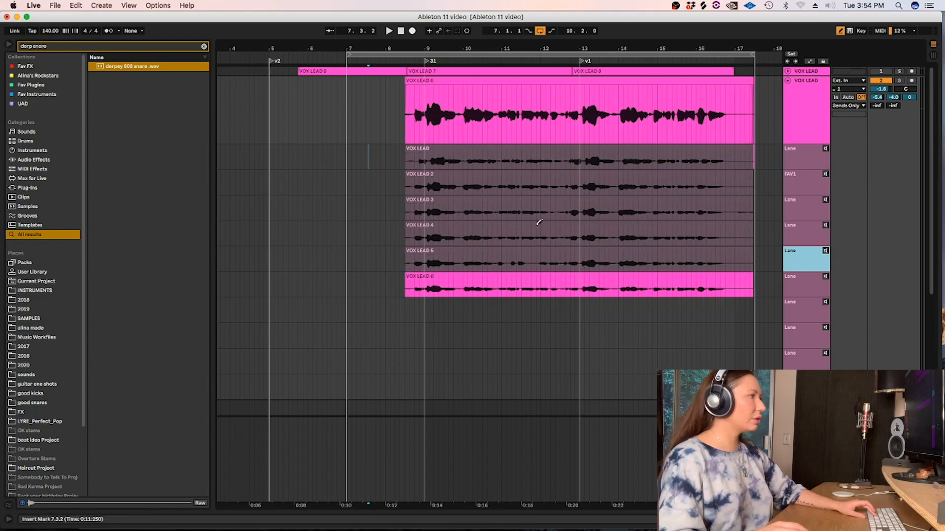
pyautogui.rightClick(471, 415)
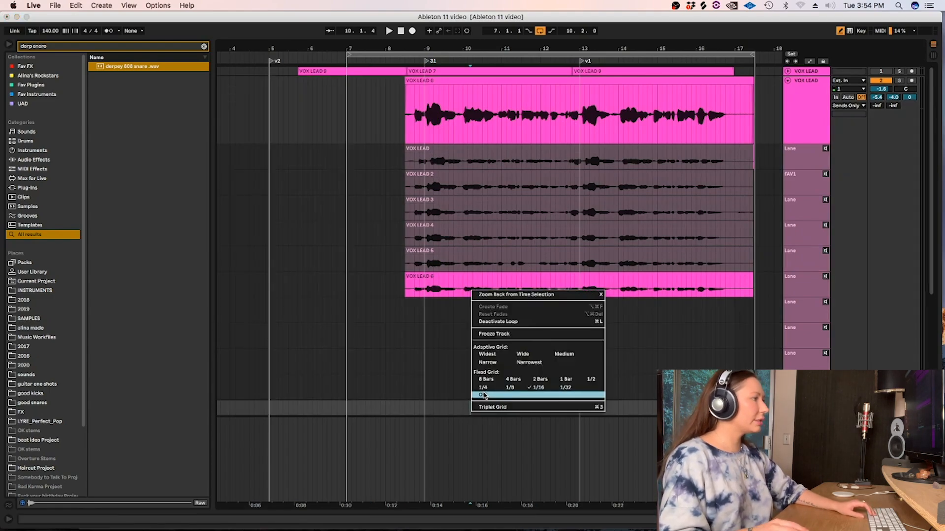
pyautogui.click(482, 395)
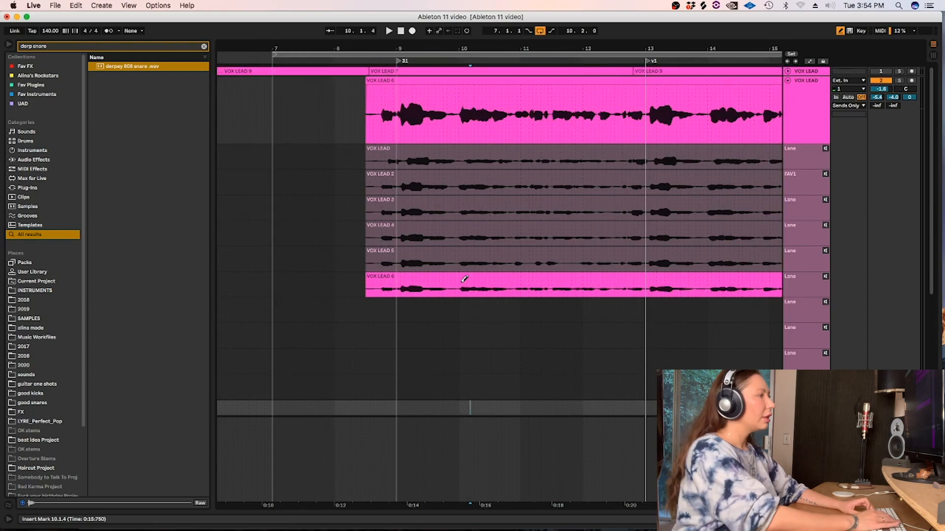
# Try take VOX LEAD 5 and take VOX LEAD 4 in the comp for the first phrase, up to 9.4.4, playing back each.
pyautogui.press('+')
pyautogui.moveTo(381, 256); pyautogui.dragTo(462, 266)
pyautogui.press('Return')
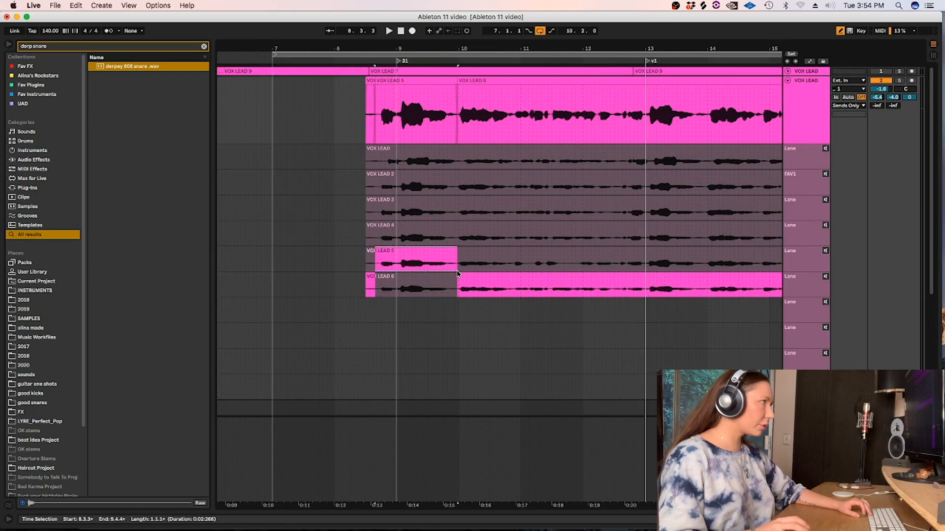
pyautogui.press('space')
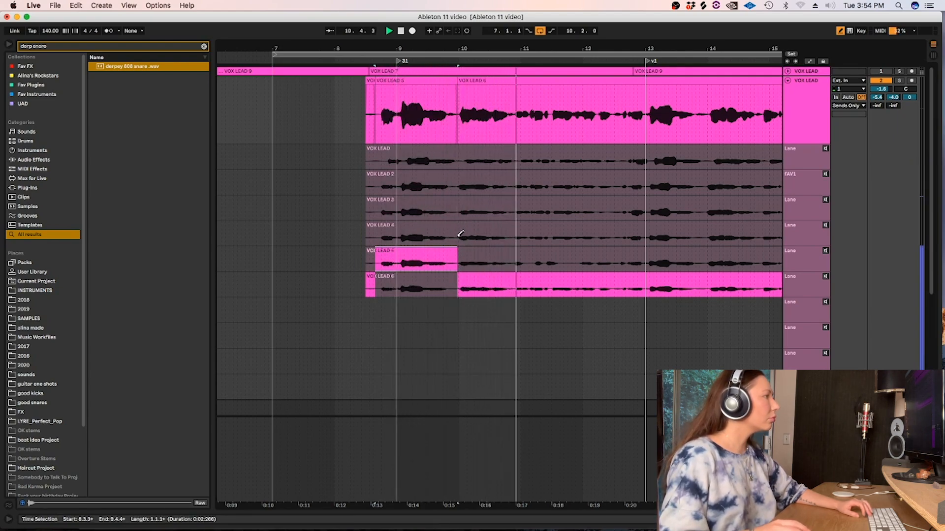
pyautogui.press('space')
pyautogui.moveTo(458, 232); pyautogui.dragTo(380, 241)
pyautogui.press('Return')
pyautogui.press('space')
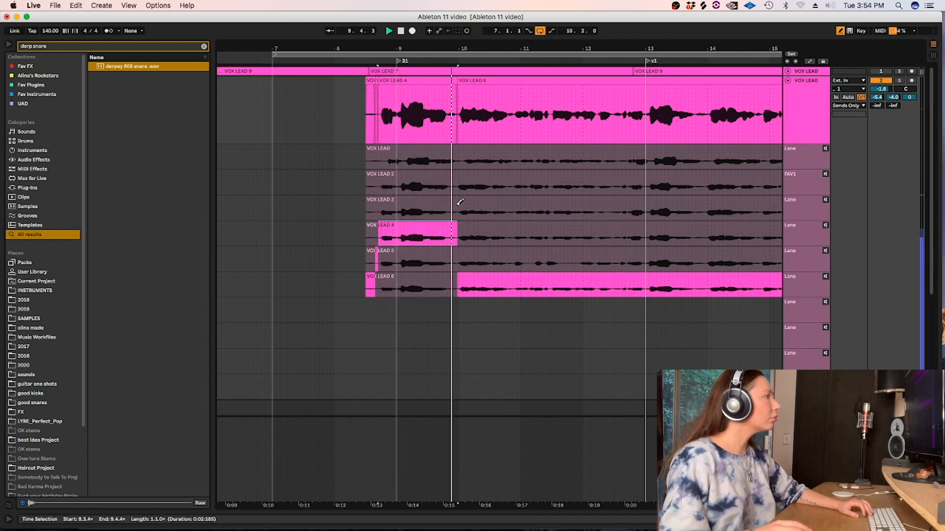
pyautogui.press('space')
# Comp the first phrase from take VOX LEAD 3, from 8.3.4 to 9.4.4, and play it back.
pyautogui.moveTo(457, 203); pyautogui.dragTo(382, 218)
pyautogui.press('Return')
pyautogui.press('space')
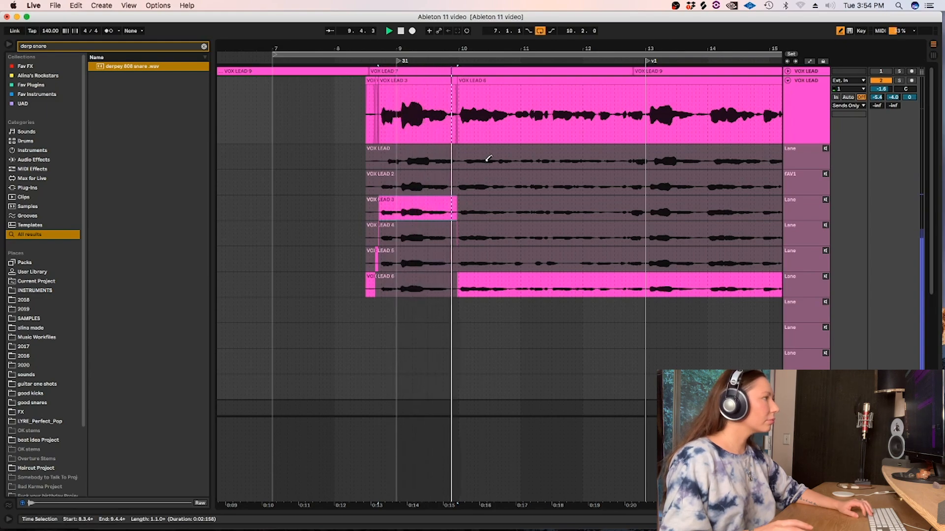
pyautogui.press('space')
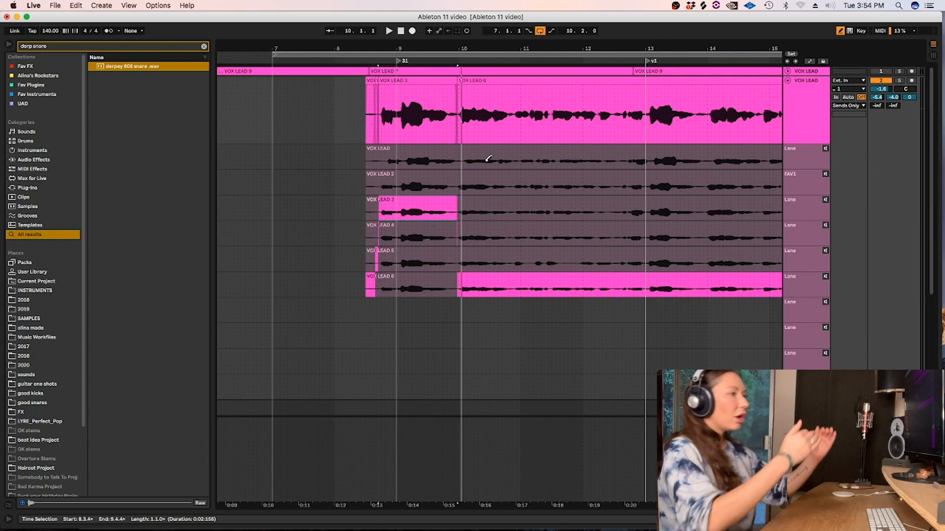
# Fold the VOX LEAD take lanes to view the other tracks and unfold them again.
pyautogui.click(786, 80)
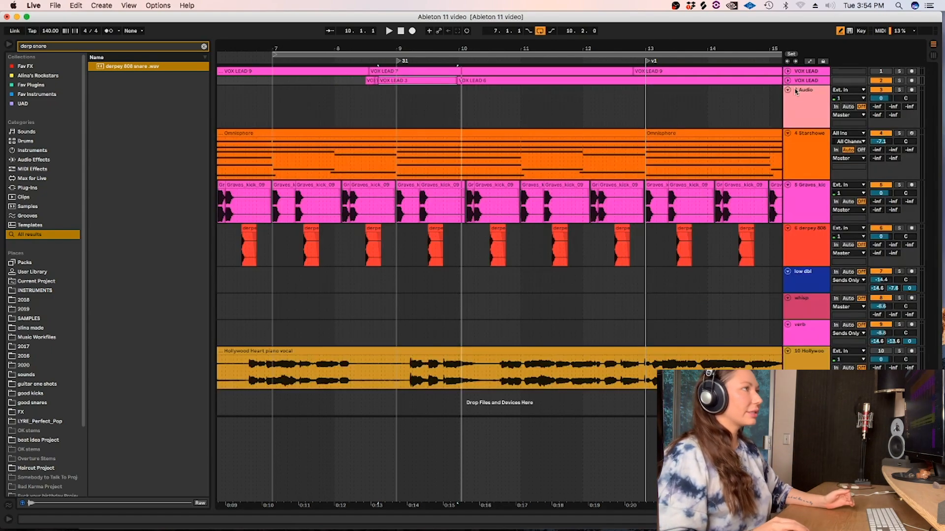
pyautogui.click(800, 80)
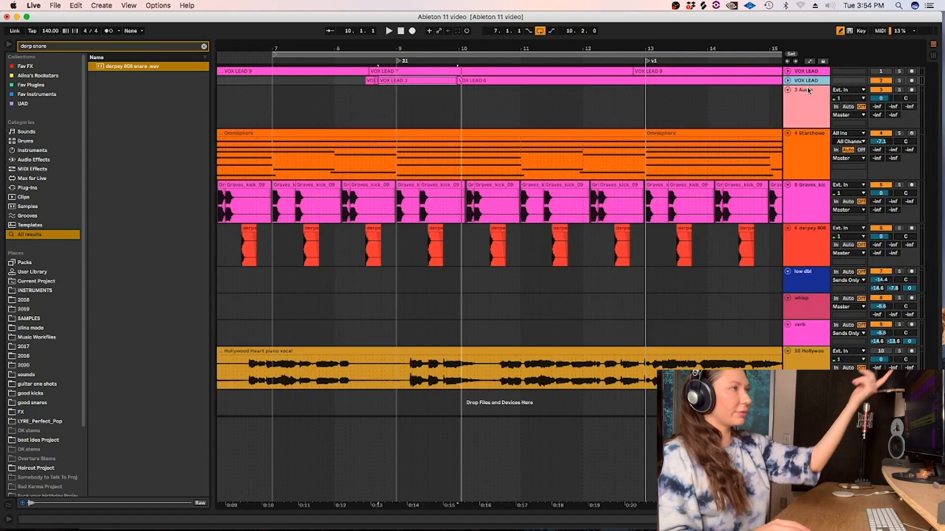
pyautogui.click(787, 81)
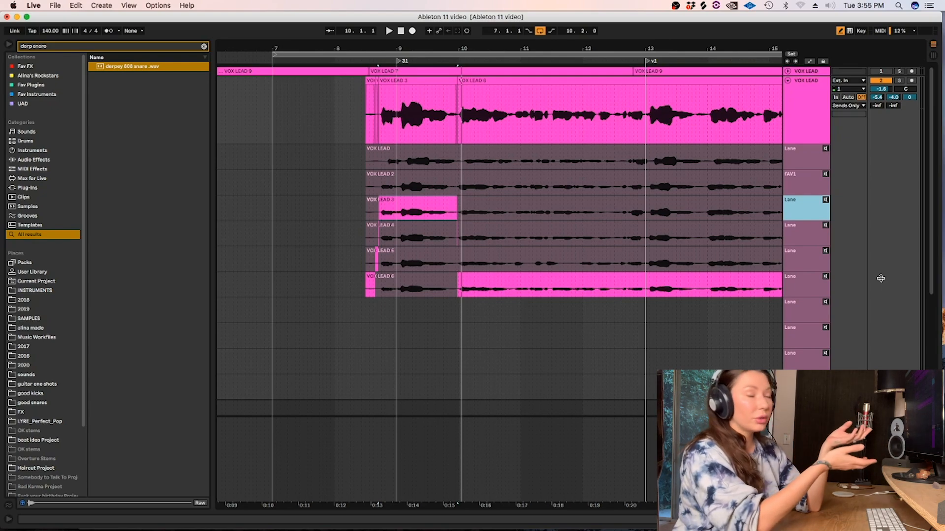
# Comp the opening words from take VOX LEAD 2, from 8.4.1 to 9.1.2, and listen to the comp.
pyautogui.click(430, 81)
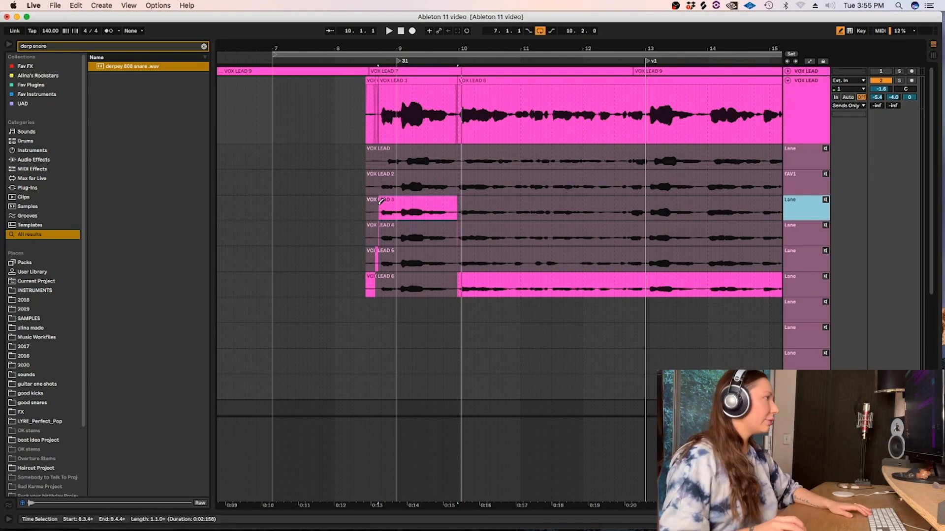
pyautogui.press('space')
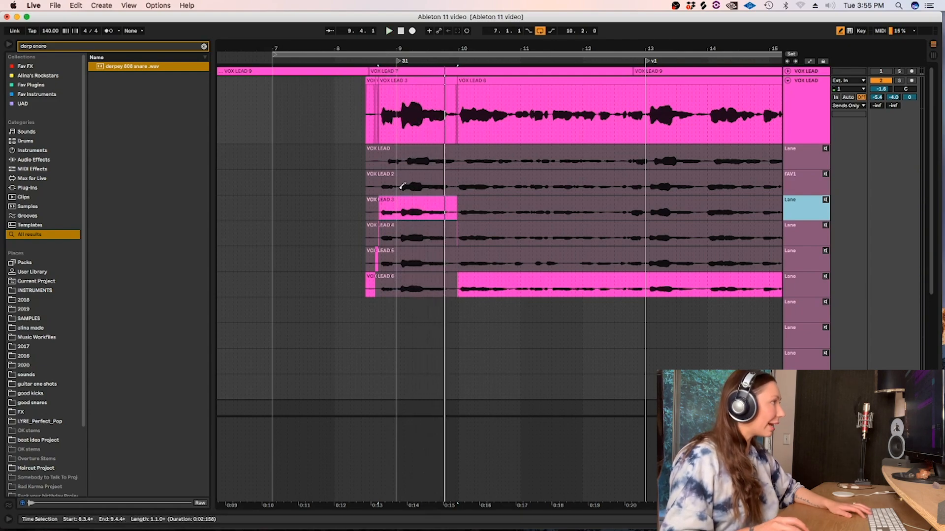
pyautogui.moveTo(381, 186); pyautogui.dragTo(399, 186)
pyautogui.press('space')
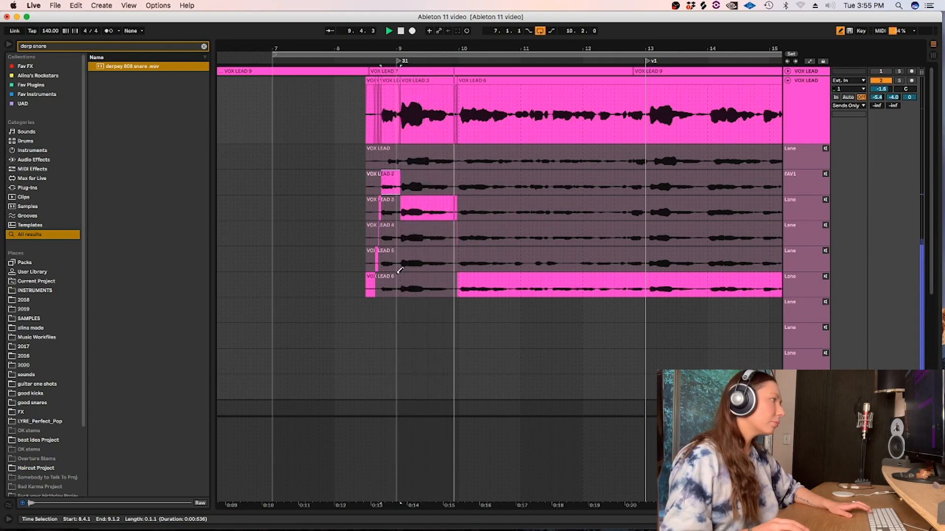
pyautogui.press('space')
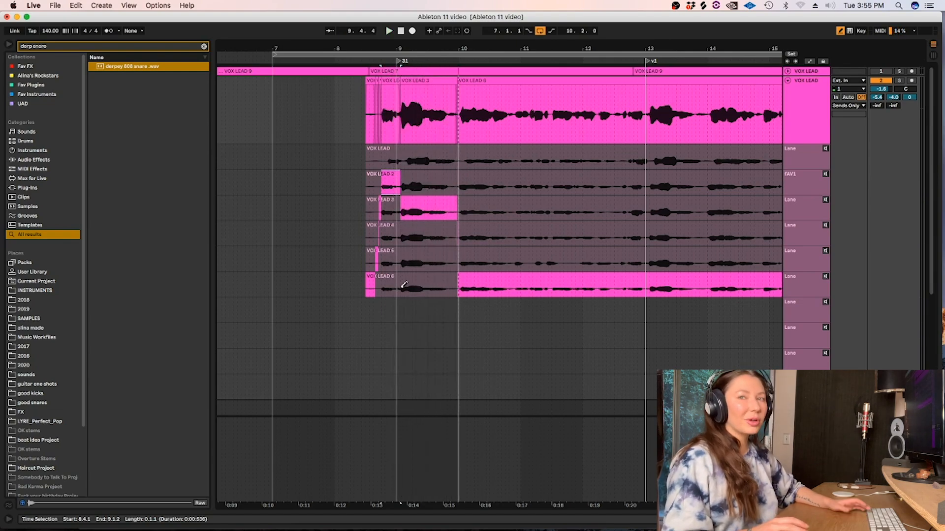
pyautogui.press('space')
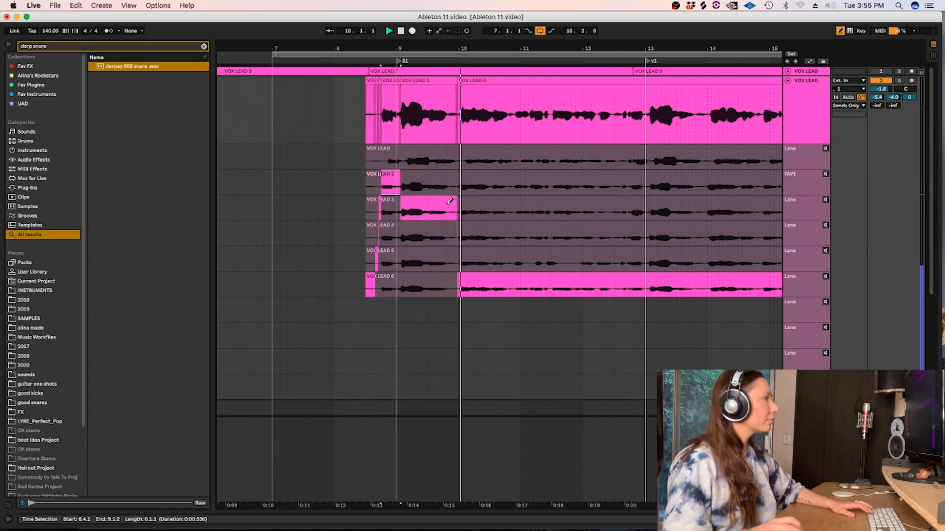
pyautogui.press('space')
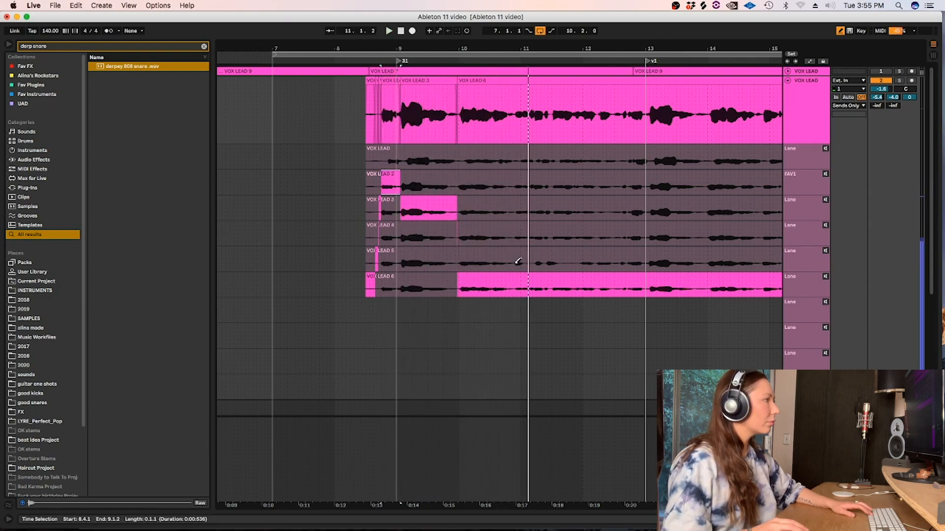
# Try take VOX LEAD 5 for the second phrase and replace it with take VOX LEAD 4 from 9.4.4 to 10.4.3.
pyautogui.moveTo(514, 259); pyautogui.dragTo(457, 267)
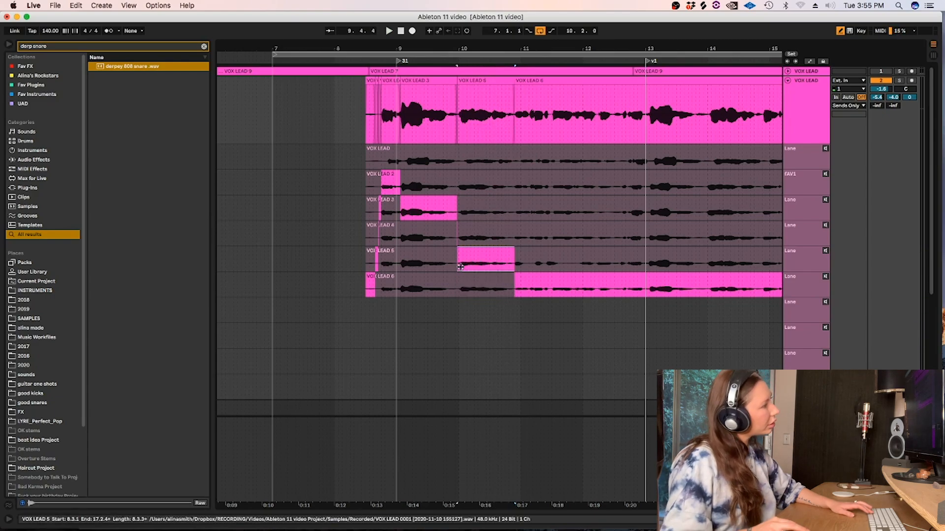
pyautogui.press('space')
pyautogui.moveTo(514, 236); pyautogui.dragTo(456, 237)
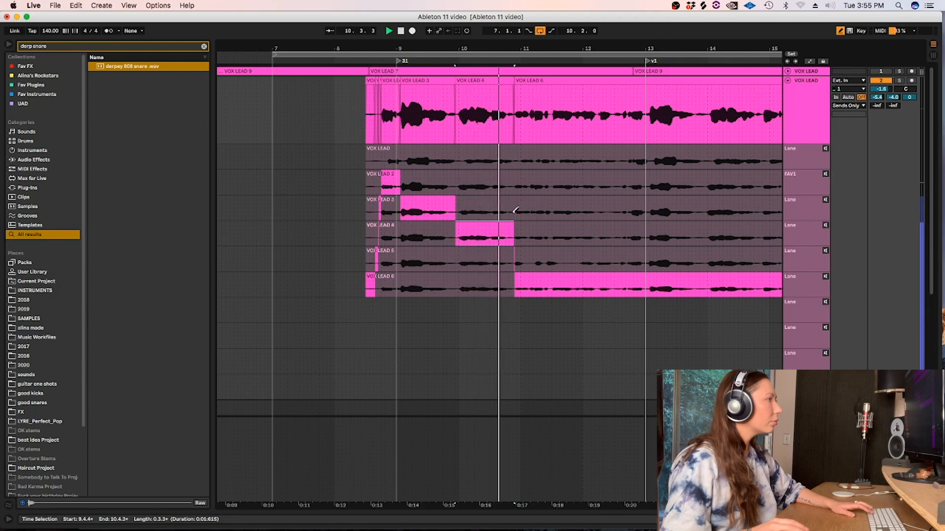
pyautogui.press('space')
# Compare take VOX LEAD 5 for the second phrase's start and comp VOX LEAD 3 there from 9.4.3 to 10.3.1.
pyautogui.moveTo(491, 261); pyautogui.dragTo(457, 262)
pyautogui.press('space')
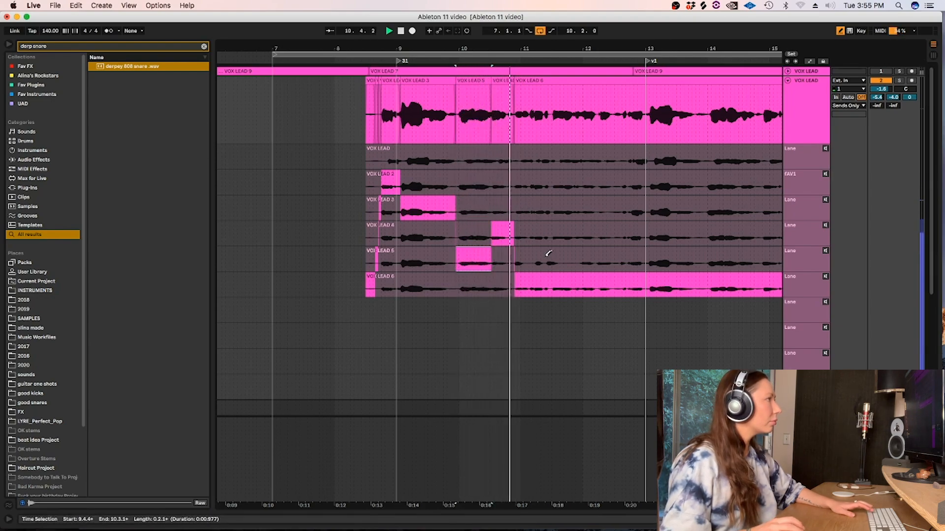
pyautogui.moveTo(491, 213); pyautogui.dragTo(453, 216)
pyautogui.press('space')
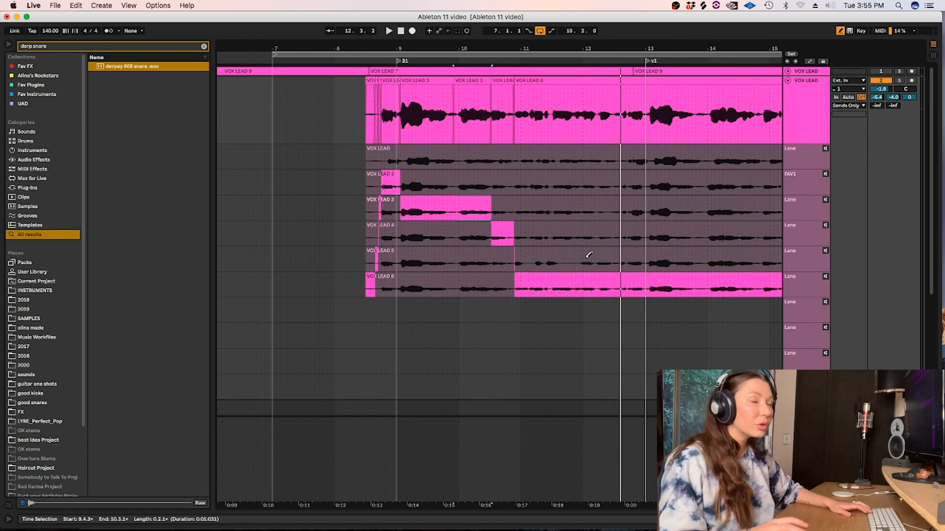
# Try take VOX LEAD 4 for the third phrase, from 10.4.3 to 12.1.4, listen to it and undo it.
pyautogui.moveTo(597, 233); pyautogui.dragTo(524, 234)
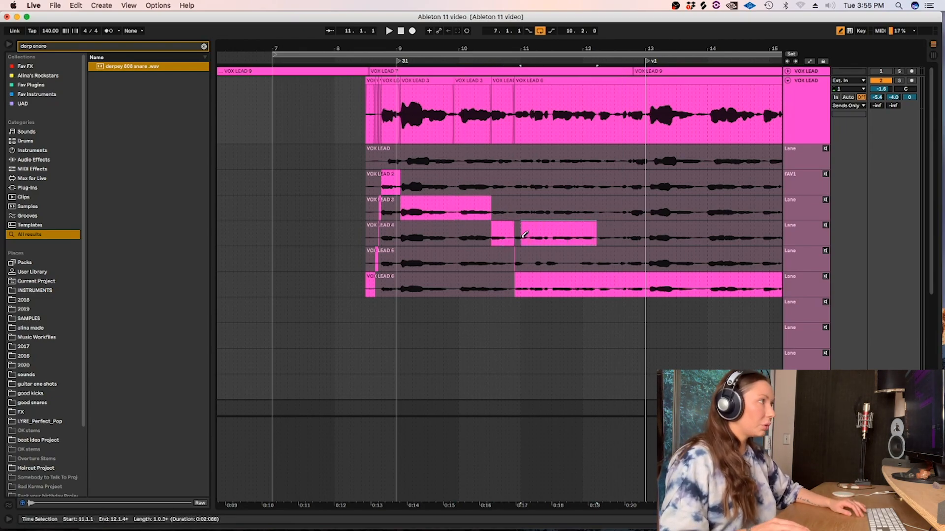
pyautogui.press('space')
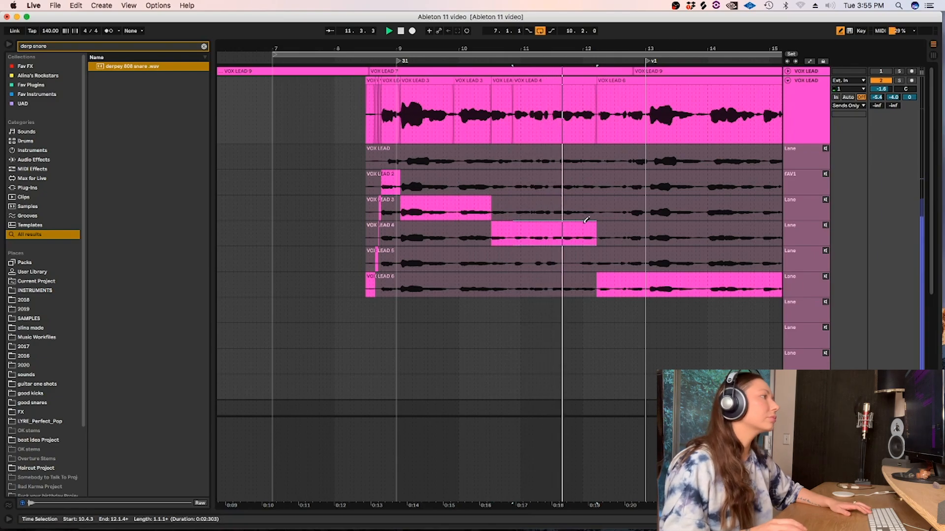
pyautogui.press('space')
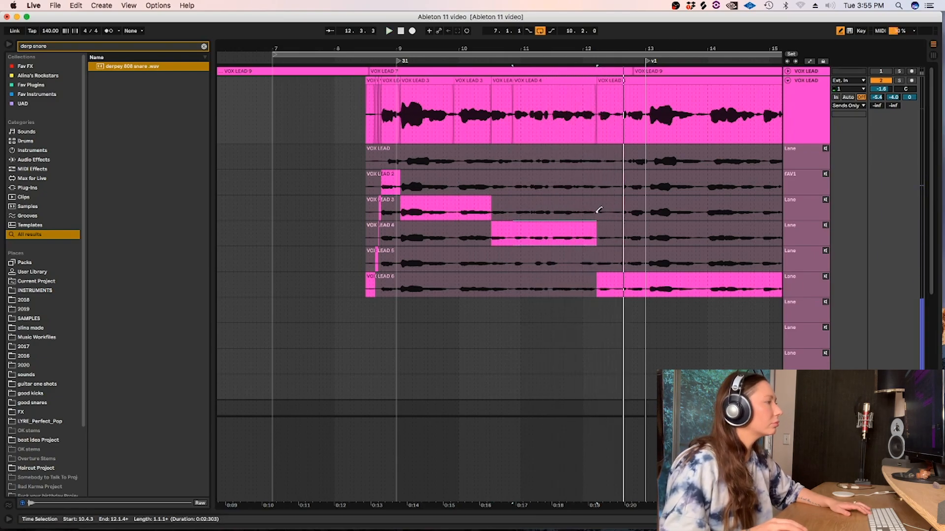
pyautogui.press('super+z')
# Comp the third phrase from take VOX LEAD 3, from 10.4.3 to 12.1.4, and play it back.
pyautogui.moveTo(598, 210); pyautogui.dragTo(516, 210)
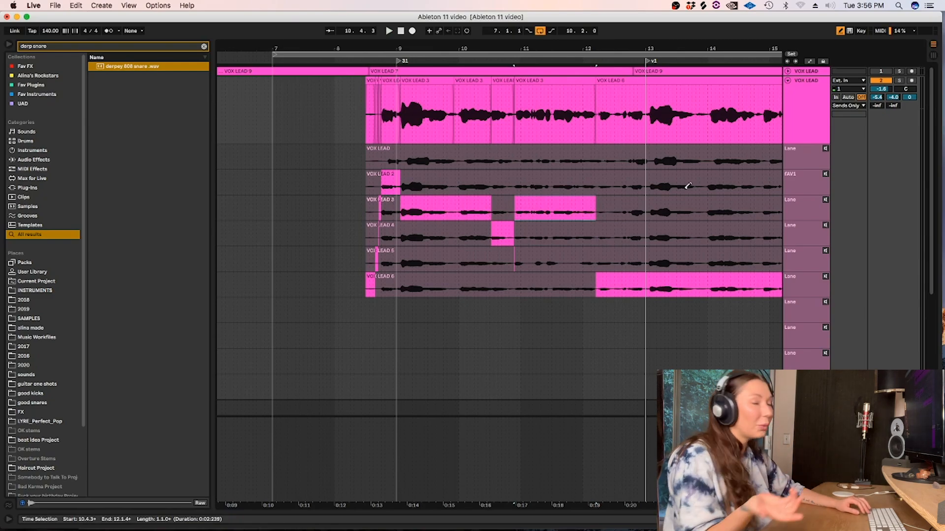
pyautogui.press('space')
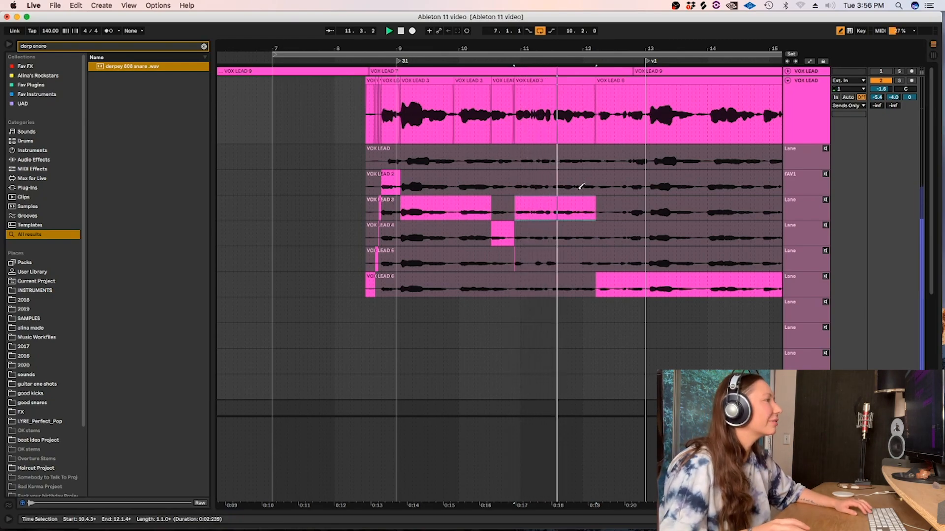
# Undo the VOX LEAD 3 comp, use take VOX LEAD 2 for the third phrase from 10.4.3 to 12.1.4 and play it back.
pyautogui.press('super+z')
pyautogui.press('space')
pyautogui.click(519, 189)
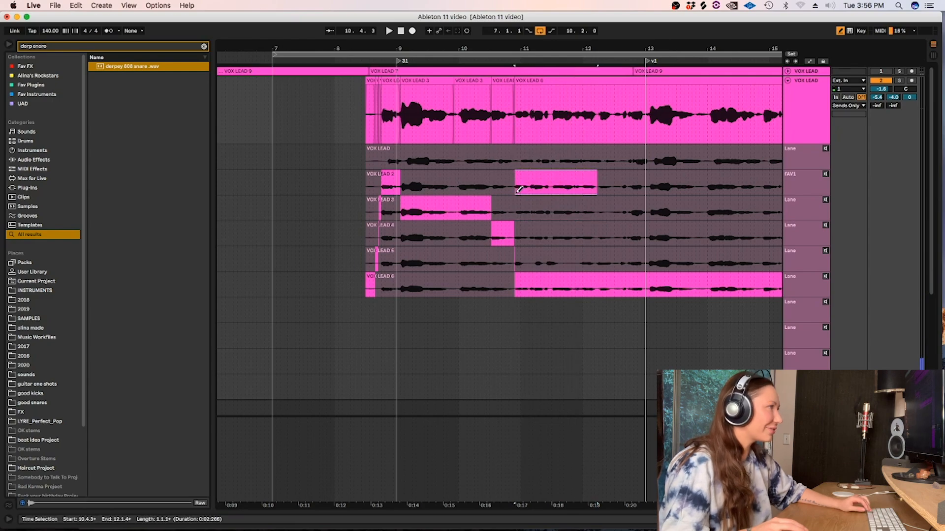
pyautogui.click(519, 190)
pyautogui.press('space')
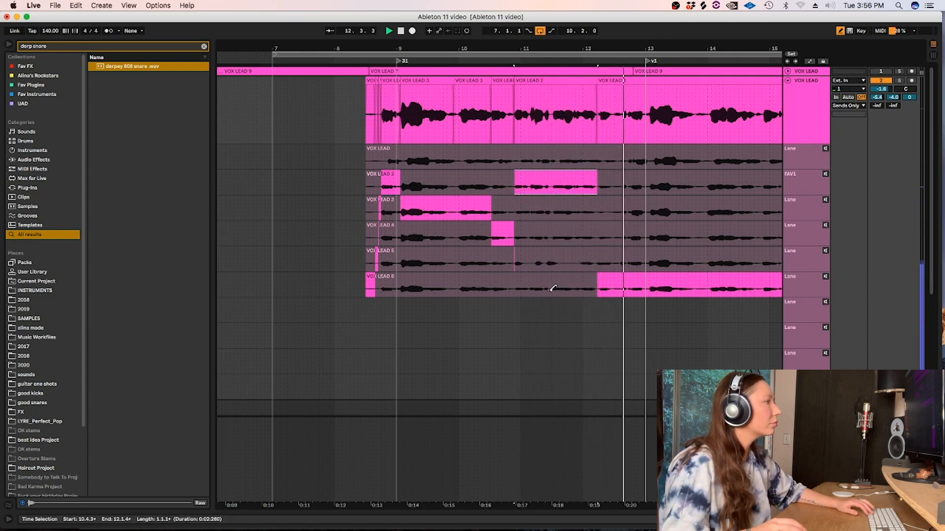
# Comp take VOX LEAD 6 from 10.4.3 to 11.2.4, add take VOX LEAD 2 from 12.1.4 to 12.3.2 and play the result.
pyautogui.press('space')
pyautogui.moveTo(550, 290); pyautogui.dragTo(516, 295)
pyautogui.press('space')
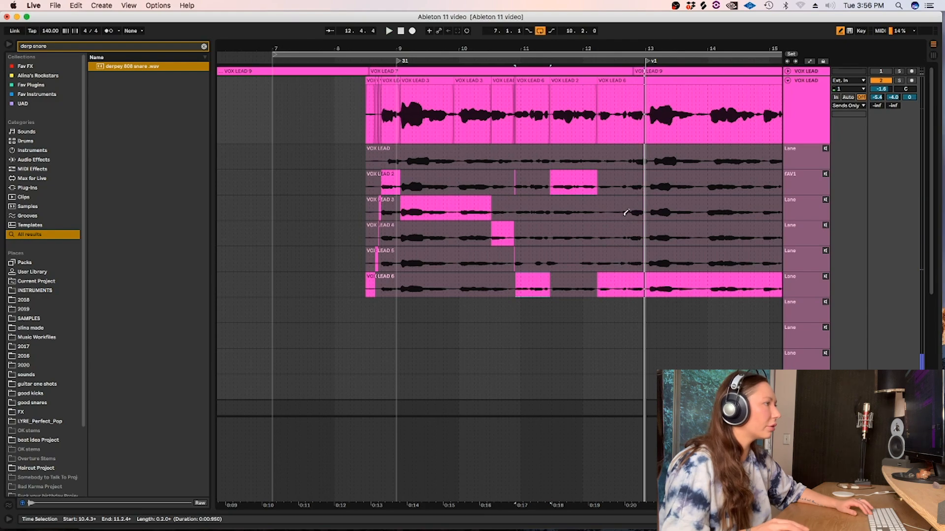
pyautogui.moveTo(622, 187); pyautogui.dragTo(596, 187)
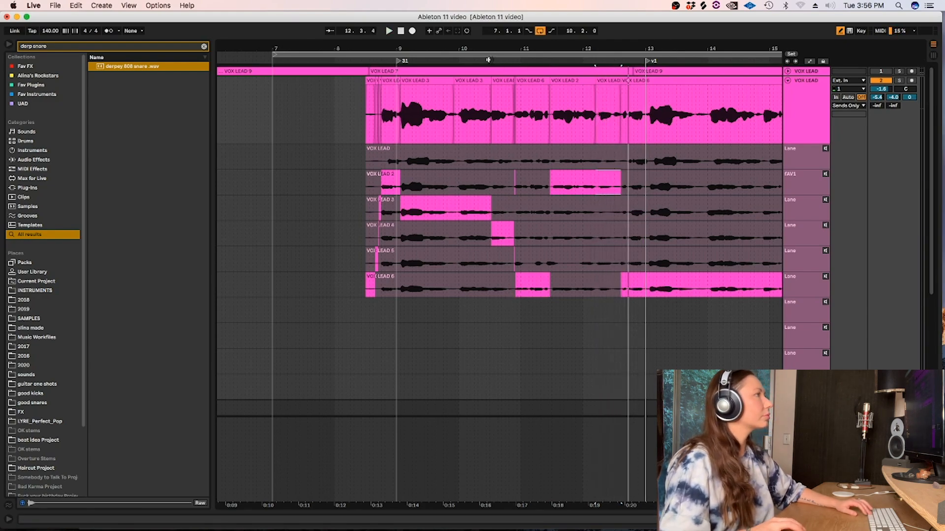
pyautogui.click(488, 59)
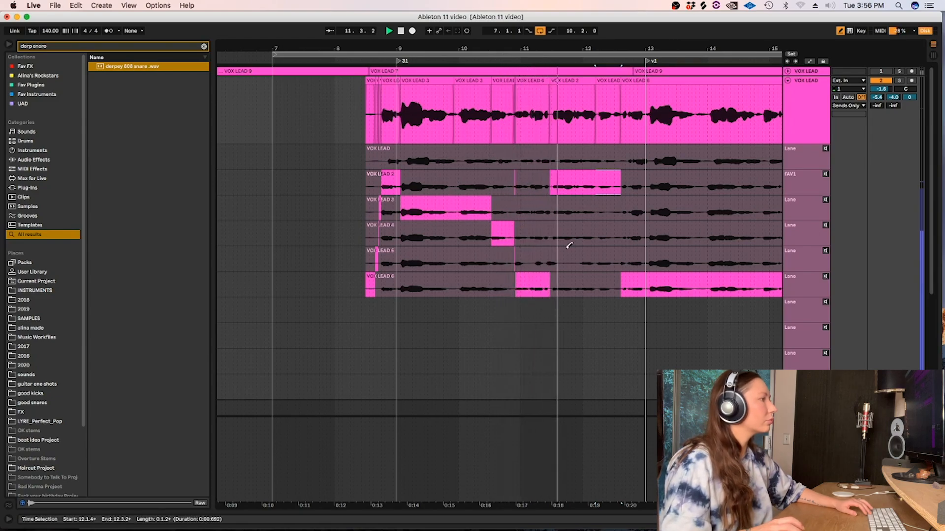
# Comp take VOX LEAD 5 from 12.3.2 to 13.4.4, compare it for the next phrase and use VOX LEAD 4 there from 13.4.1 to 14.4.3.
pyautogui.moveTo(618, 507); pyautogui.dragTo(476, 465)
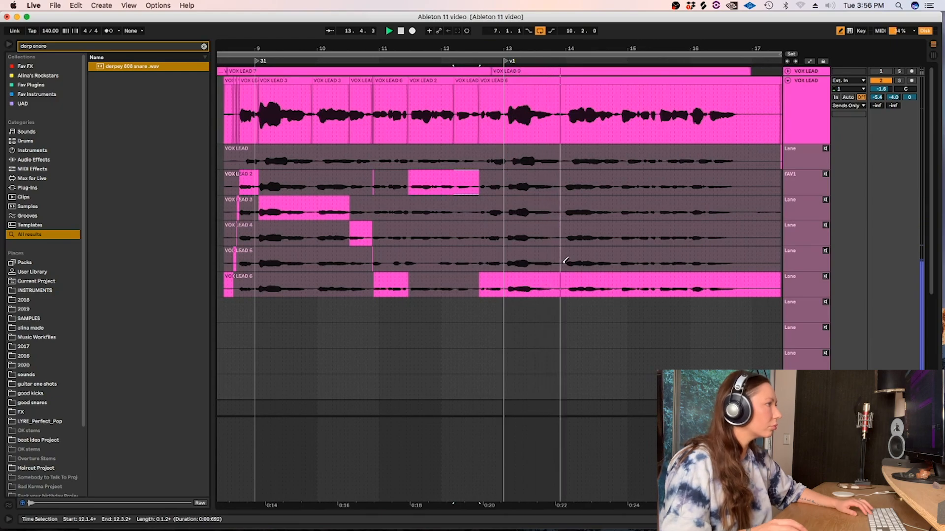
pyautogui.moveTo(565, 262); pyautogui.dragTo(477, 263)
pyautogui.press('space')
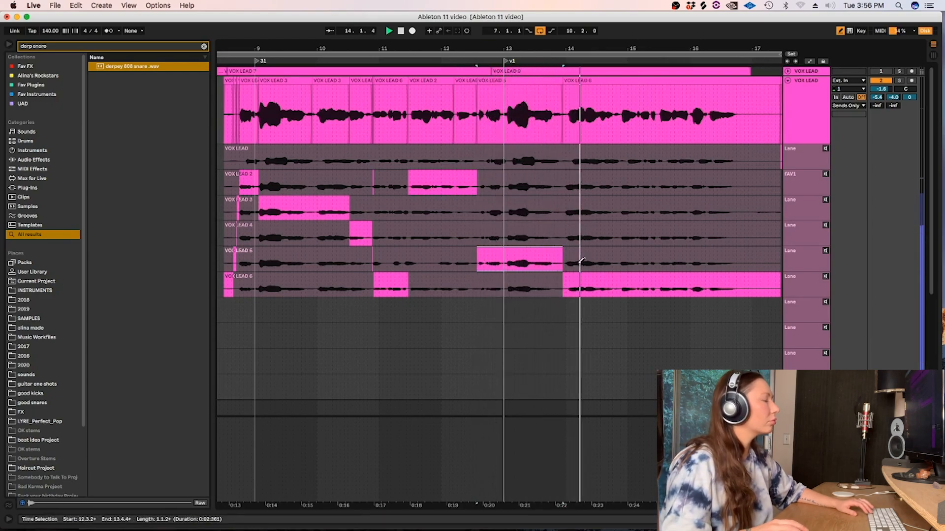
pyautogui.moveTo(618, 261); pyautogui.dragTo(554, 261)
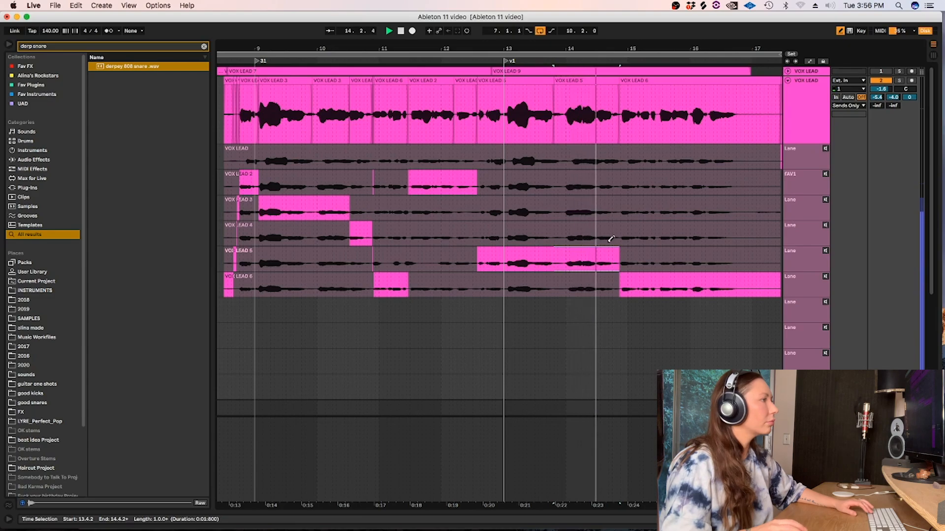
pyautogui.moveTo(557, 233); pyautogui.dragTo(623, 247)
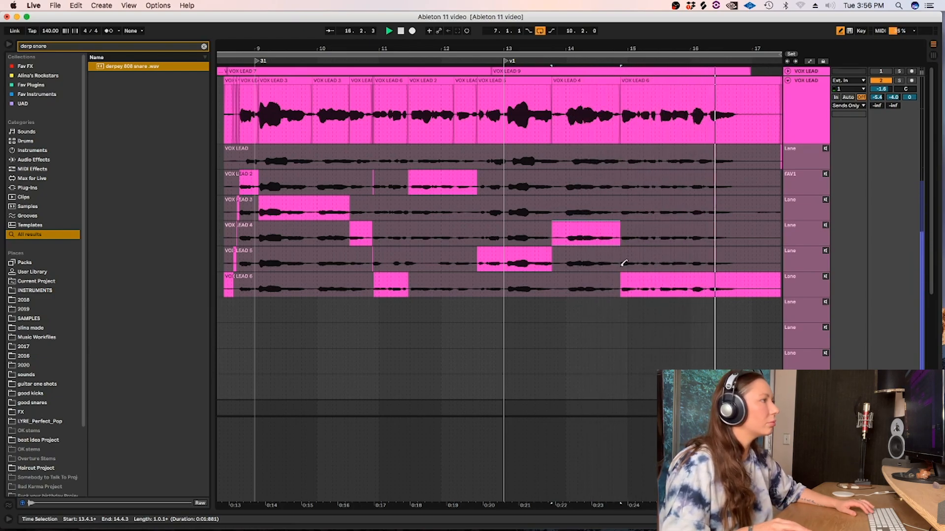
# Try VOX LEAD 4 for the last phrase, then comp VOX LEAD 3 from 14.4.2 and VOX LEAD 5 from 15.2.2 to 17.1.1.
pyautogui.moveTo(621, 263)
pyautogui.mouseDown()
pyautogui.moveTo(750, 261)
pyautogui.moveTo(617, 250)
pyautogui.mouseUp()
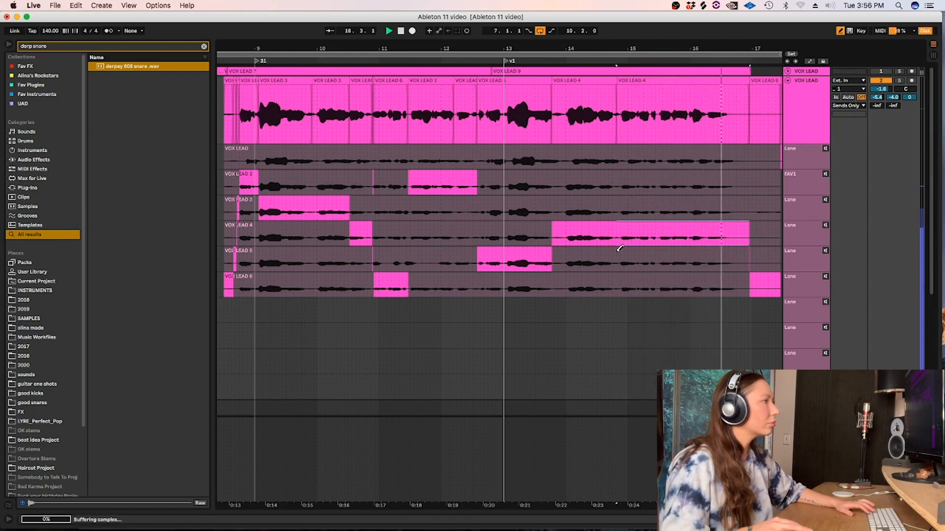
pyautogui.click(623, 210)
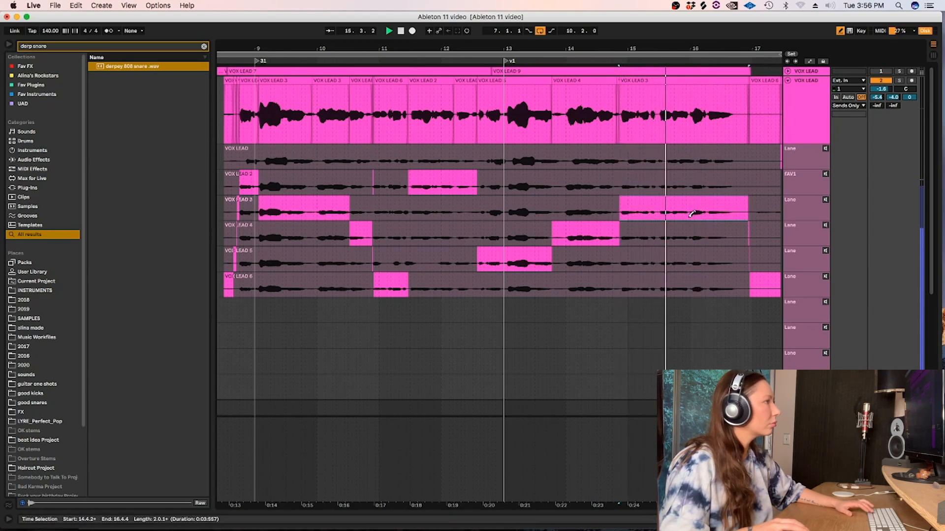
pyautogui.moveTo(650, 263); pyautogui.dragTo(754, 263)
pyautogui.press('space')
pyautogui.press('space')
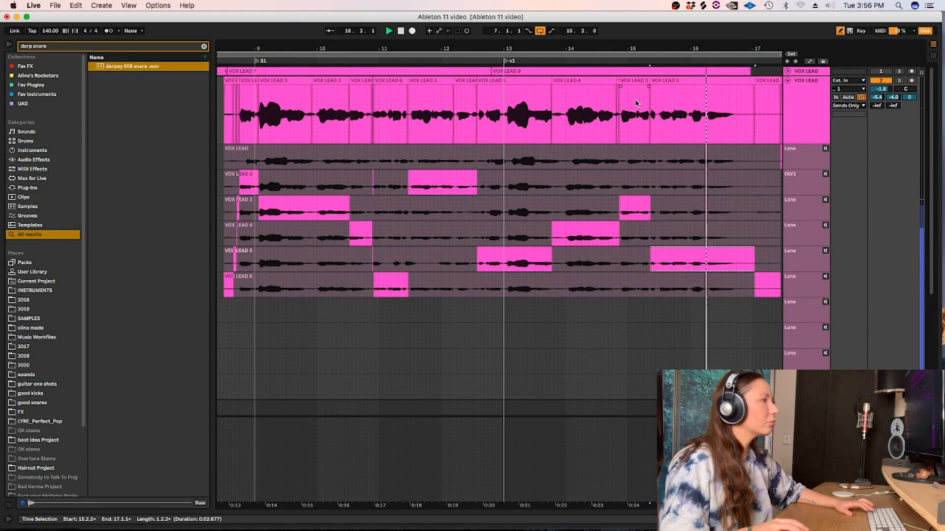
pyautogui.click(611, 61)
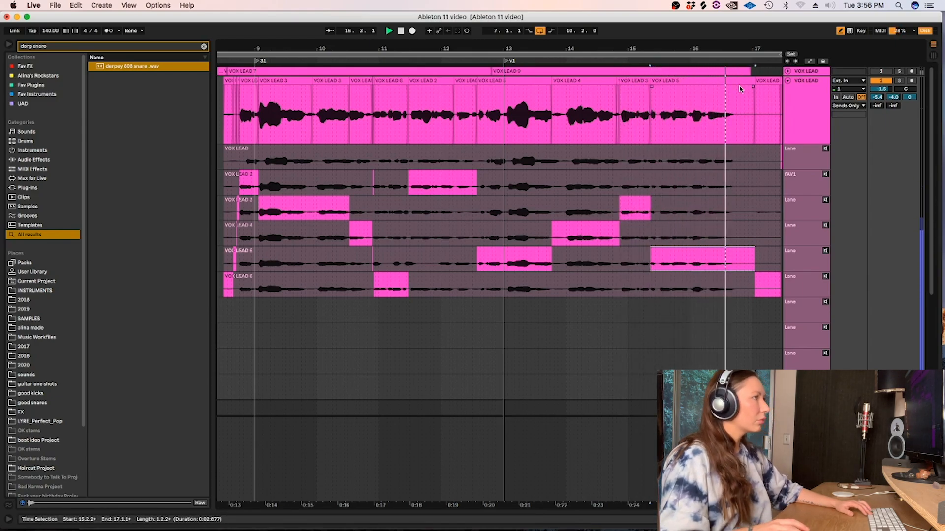
# Stop playback and delete the silence after the last phrase, from 16.4.2 to the end of the comped vocal.
pyautogui.press('space')
pyautogui.moveTo(743, 117); pyautogui.dragTo(770, 118)
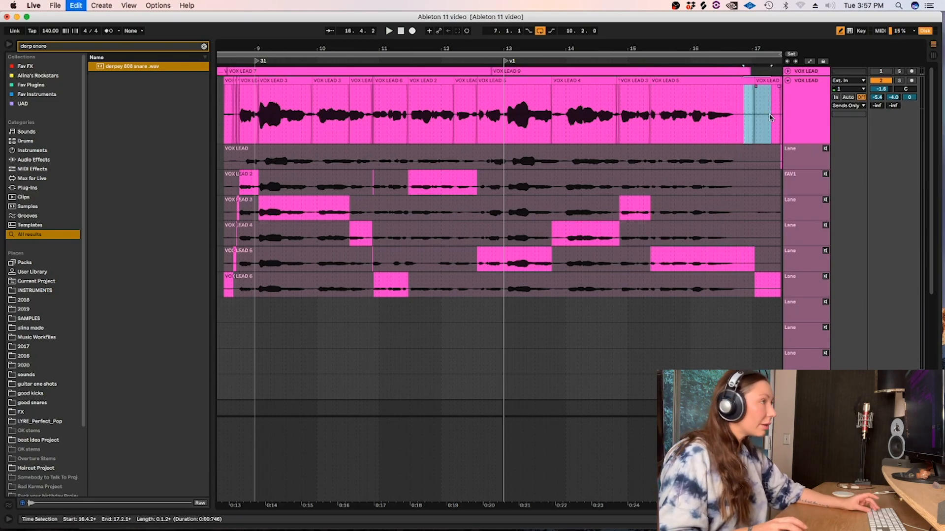
pyautogui.press('Delete')
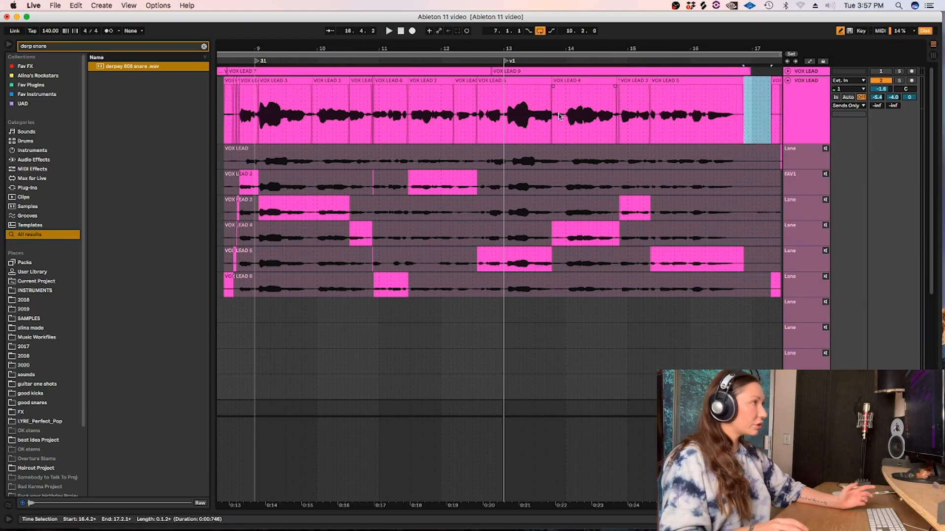
pyautogui.press('-')
pyautogui.moveTo(753, 121); pyautogui.dragTo(685, 121)
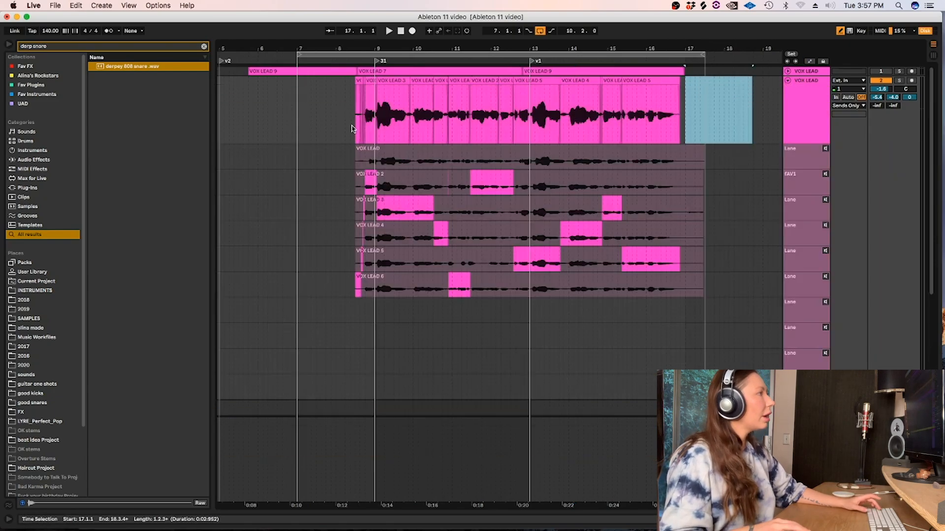
# Delete the leftover take slivers before the first phrase, up to about 8.3.3, and fade in the opening VOX LEAD 2 clip.
pyautogui.click(351, 128)
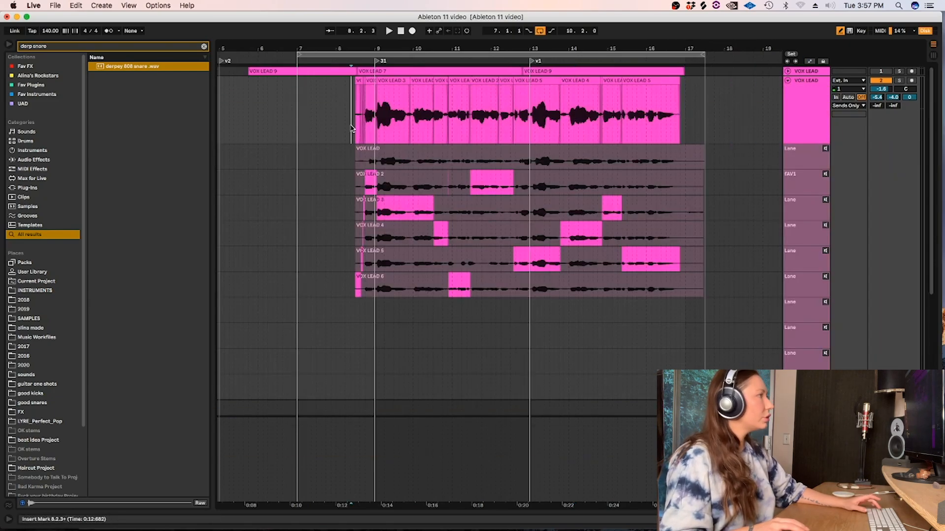
pyautogui.press('+')
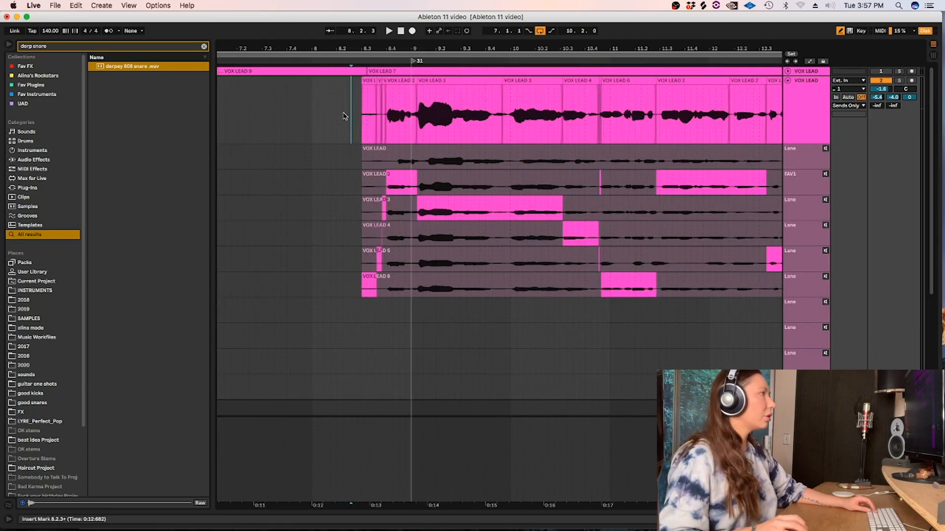
pyautogui.moveTo(344, 117); pyautogui.dragTo(385, 87)
pyautogui.press('Delete')
pyautogui.press('+')
pyautogui.press('+')
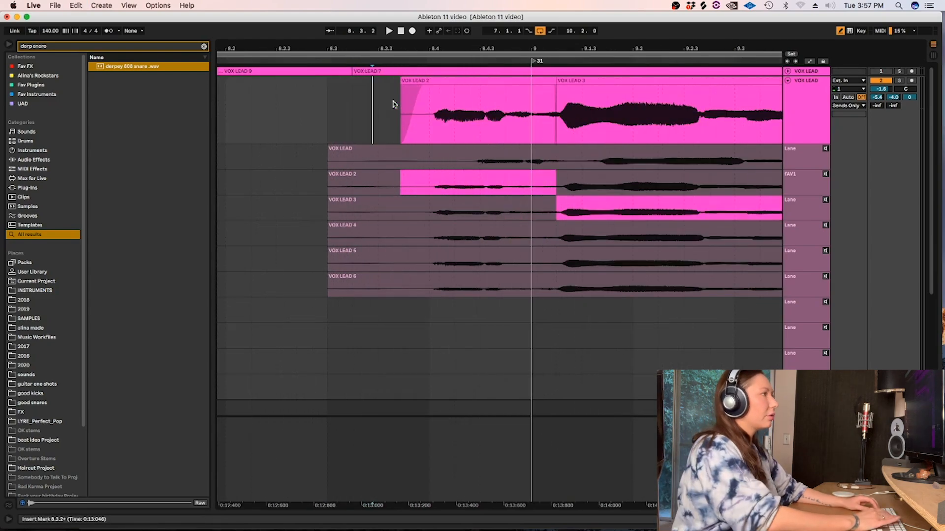
# Move the edit between the VOX LEAD 2 and first VOX LEAD 3 clips to about 9.1.2 and listen to the soloed transition.
pyautogui.click(557, 83)
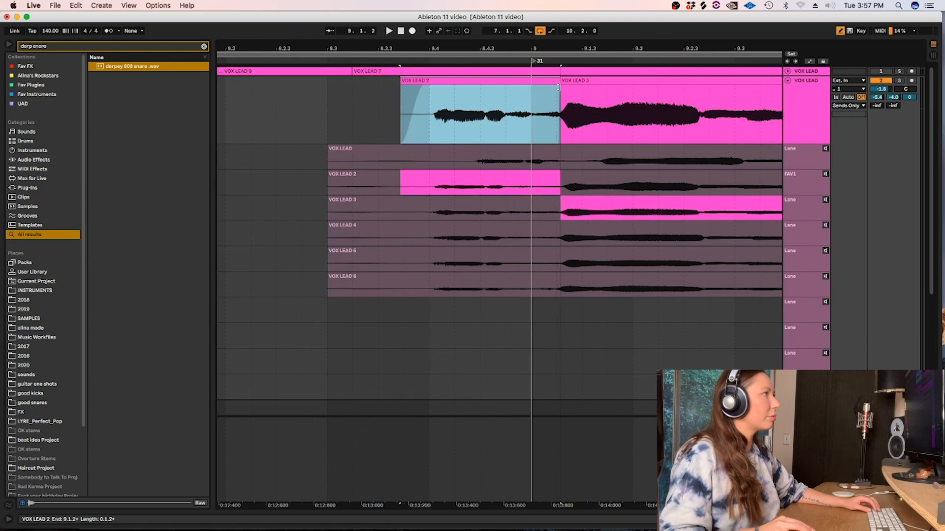
pyautogui.moveTo(558, 86); pyautogui.dragTo(558, 88)
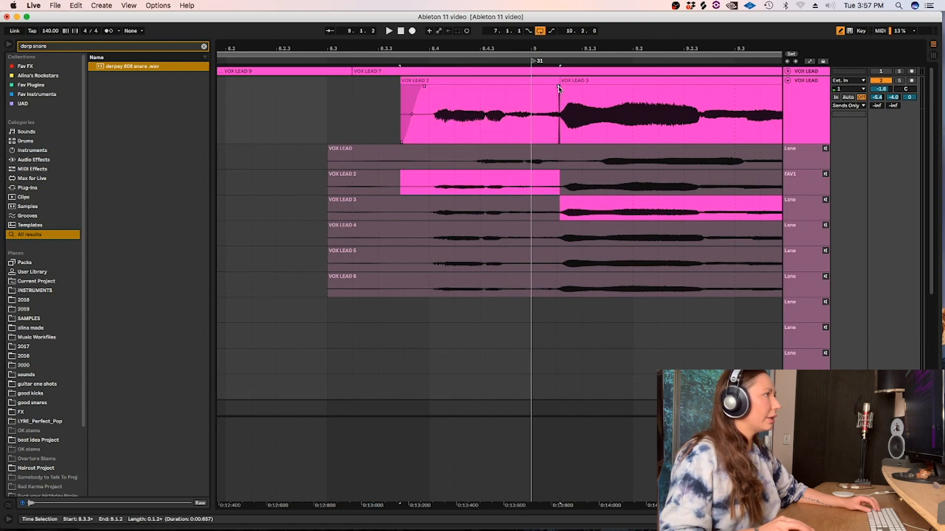
pyautogui.click(558, 82)
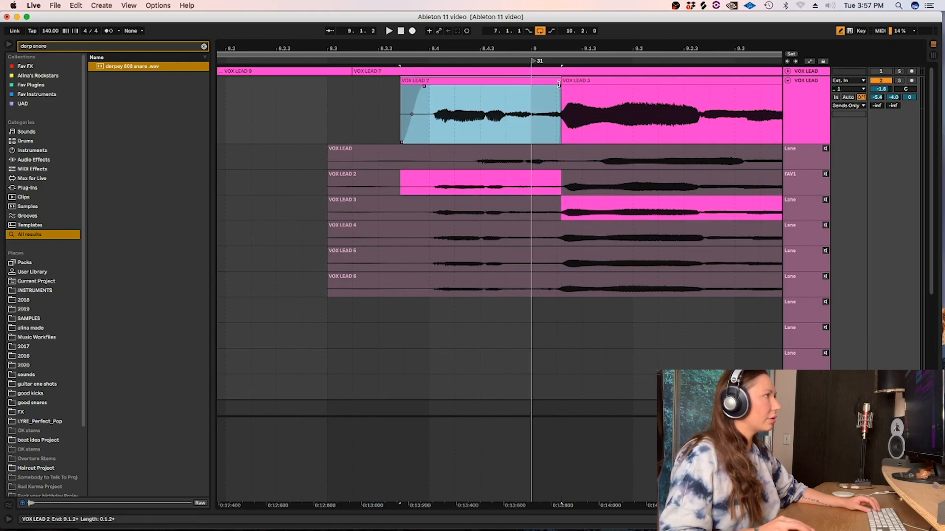
pyautogui.click(420, 123)
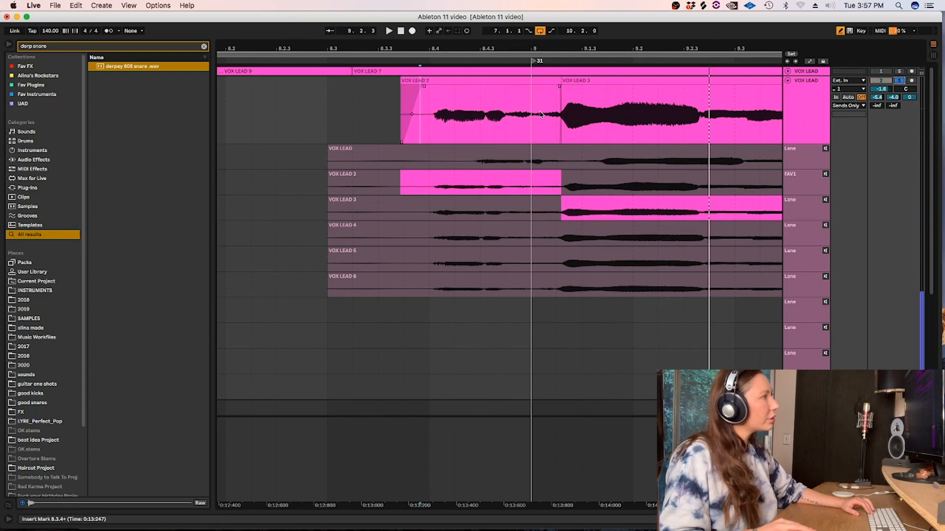
# Move the edit between the two VOX LEAD 3 clips later to about 9.4.4 and play the transition.
pyautogui.scroll(-3, 538, 115)
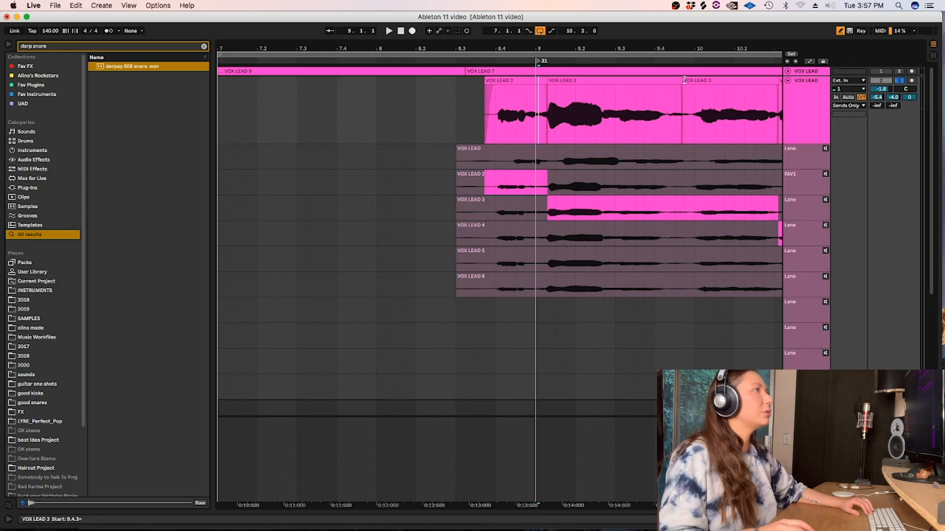
pyautogui.moveTo(683, 86); pyautogui.dragTo(689, 87)
pyautogui.click(642, 105)
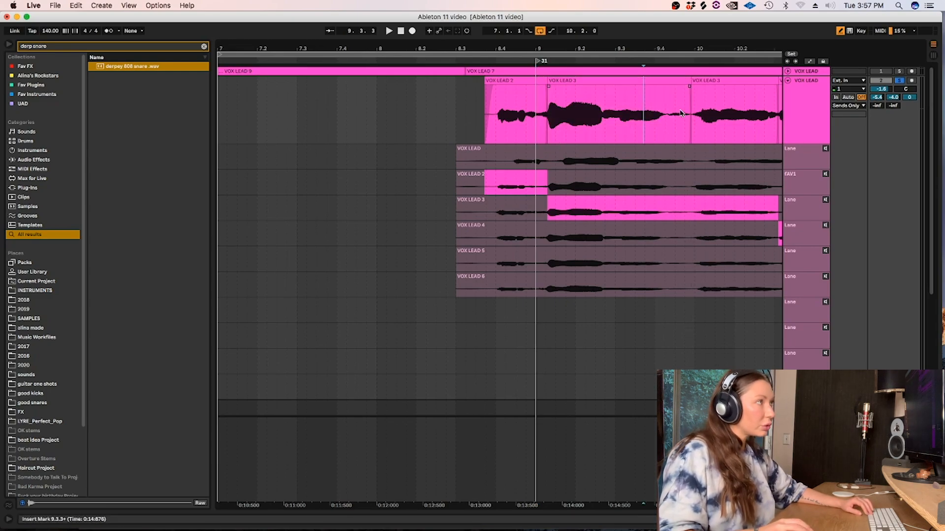
pyautogui.scroll(-3, 644, 109)
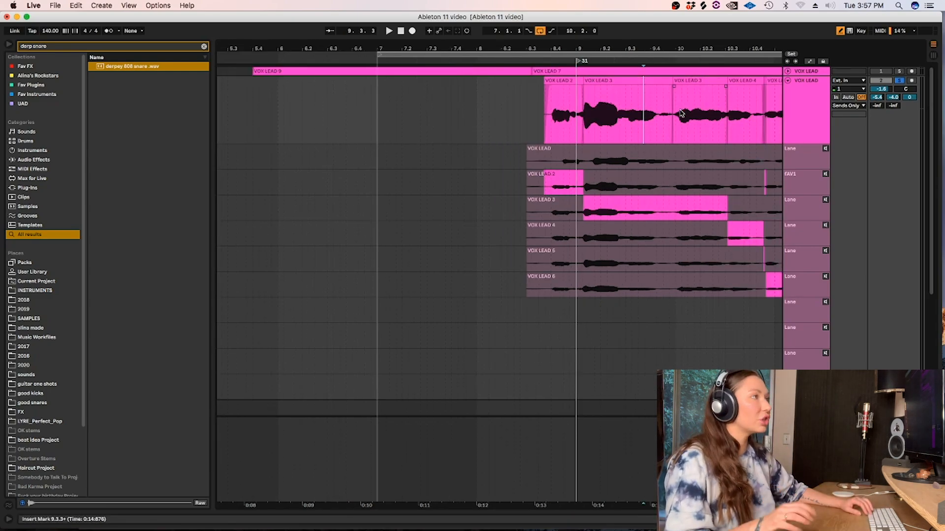
pyautogui.hscroll(5, 566, 312)
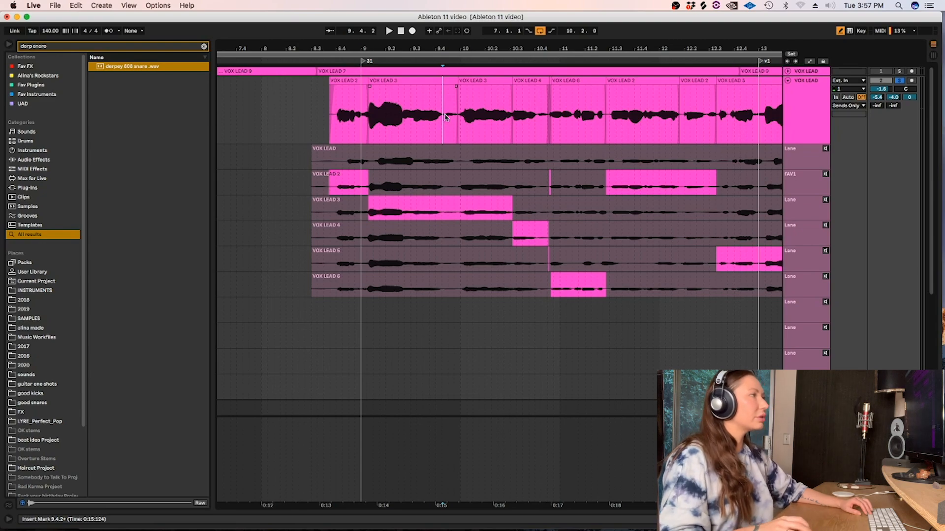
pyautogui.press('space')
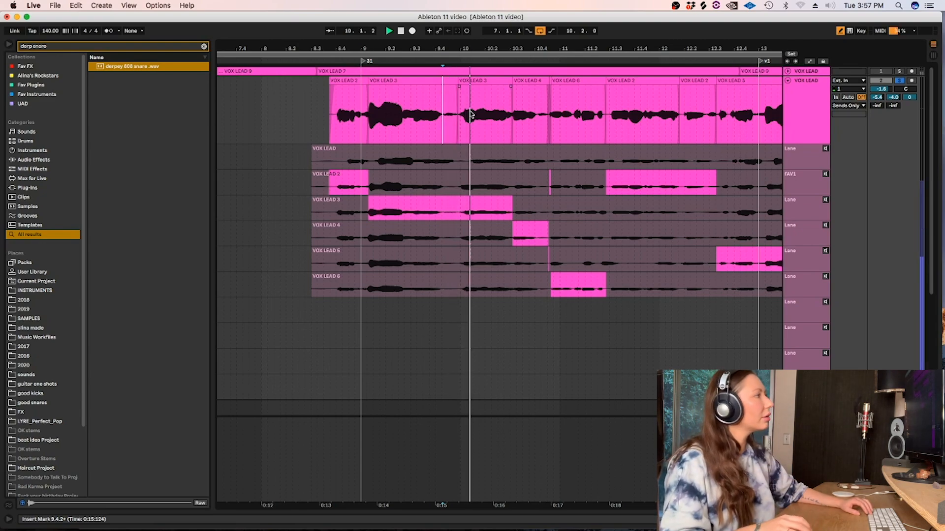
pyautogui.press('space')
# Extend the VOX LEAD 6 clip's start back over the tiny take slivers near 10.4.3 and listen through the second phrase.
pyautogui.moveTo(553, 80); pyautogui.dragTo(548, 83)
pyautogui.click(496, 97)
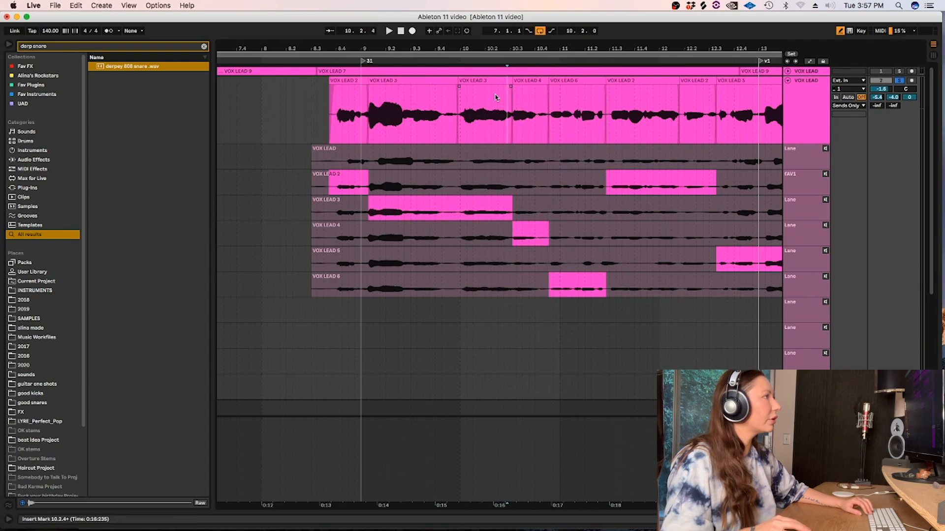
pyautogui.press('space')
pyautogui.click(427, 112)
pyautogui.press('space')
pyautogui.press('space')
pyautogui.press('+')
pyautogui.press('+')
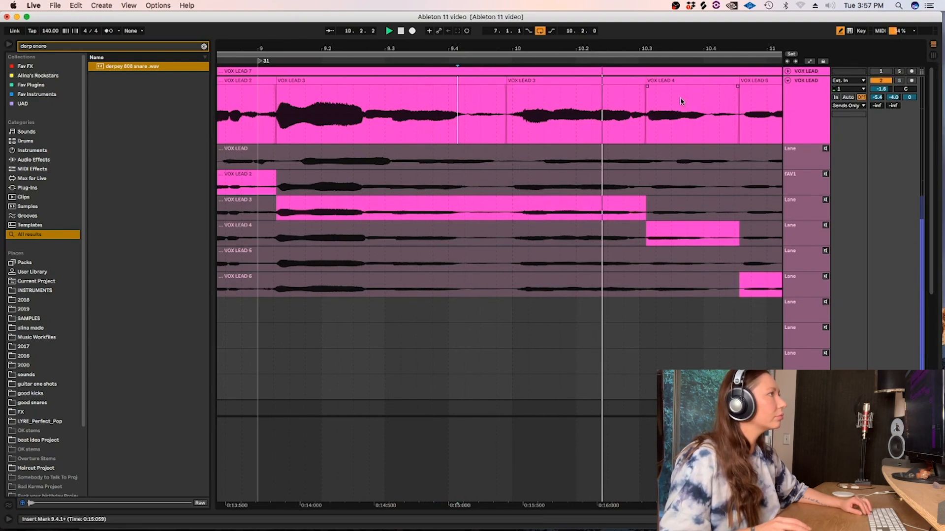
pyautogui.press('space')
# Nudge the VOX LEAD 4 clip slightly later, to 10.3.1 through 10.4.3, and adjust its edge with the preceding VOX LEAD 3 clip.
pyautogui.click(656, 84)
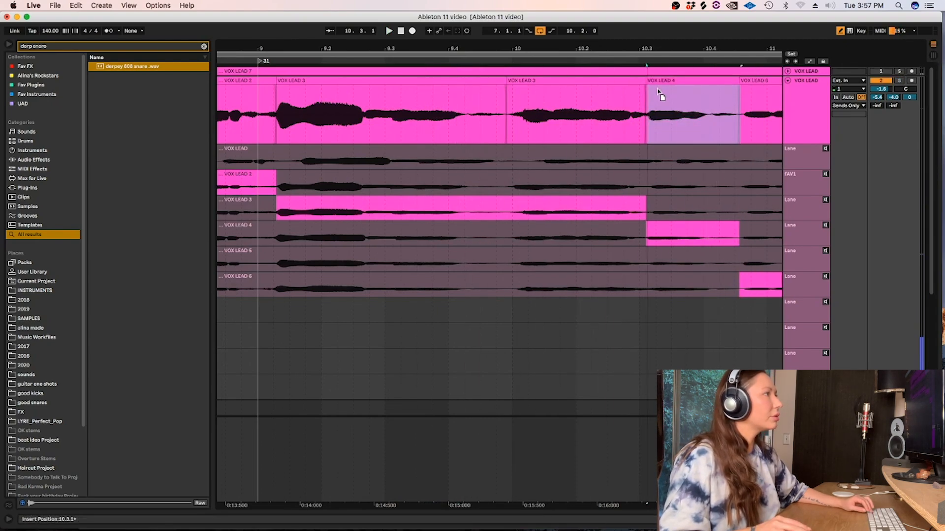
pyautogui.click(658, 96)
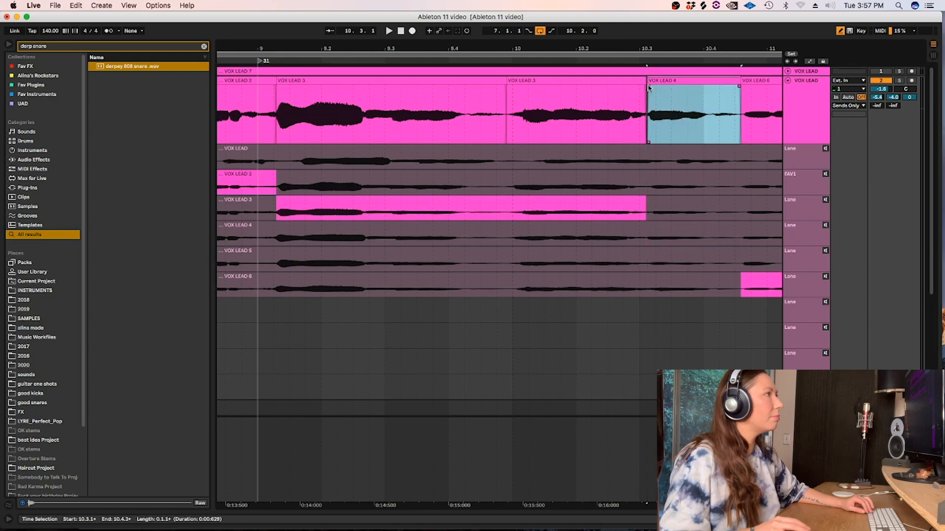
pyautogui.click(639, 81)
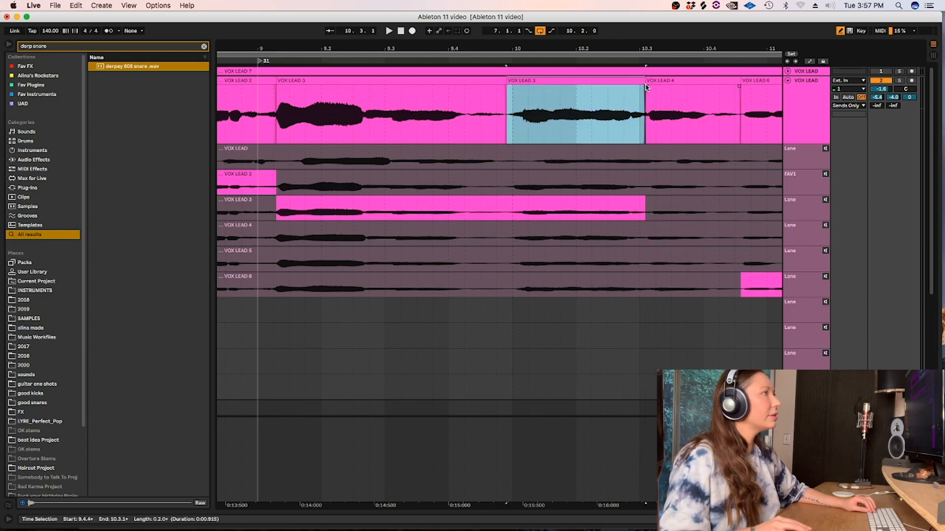
# Try moving the VOX LEAD 4 clip earlier to 10.2.1 and undo the move.
pyautogui.click(684, 81)
pyautogui.moveTo(684, 81); pyautogui.dragTo(618, 93)
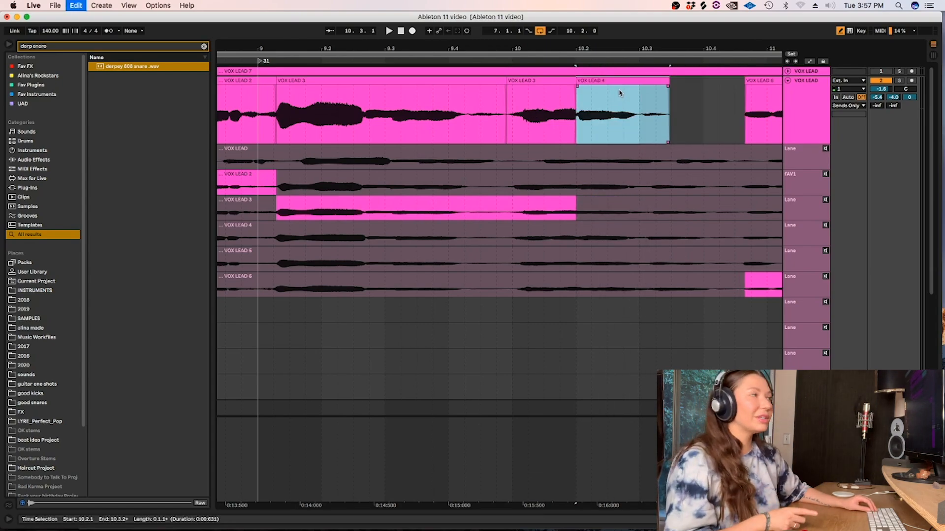
pyautogui.press('super+z')
pyautogui.press('super+z')
pyautogui.press('super+z')
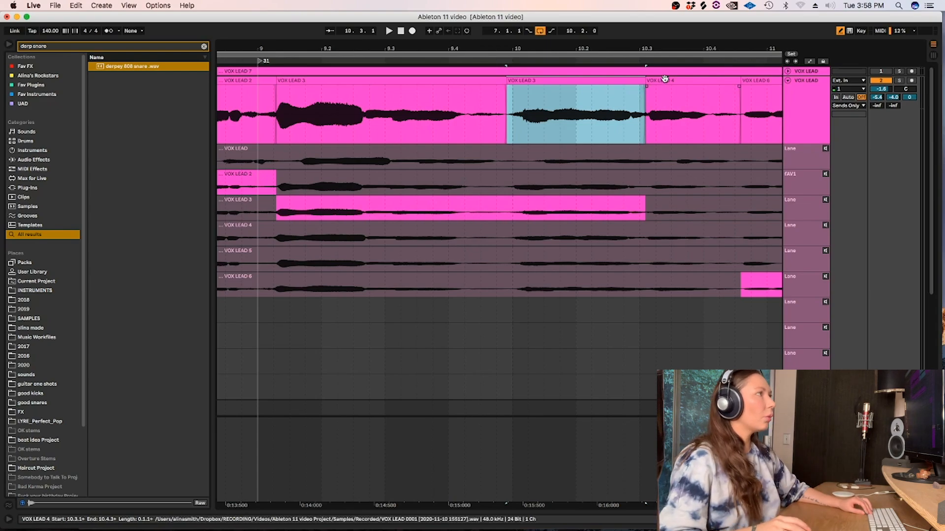
# Try moving the VOX LEAD 4 clip earlier to 10.2.3, undo the move and replay the phrase.
pyautogui.moveTo(665, 80); pyautogui.dragTo(636, 87)
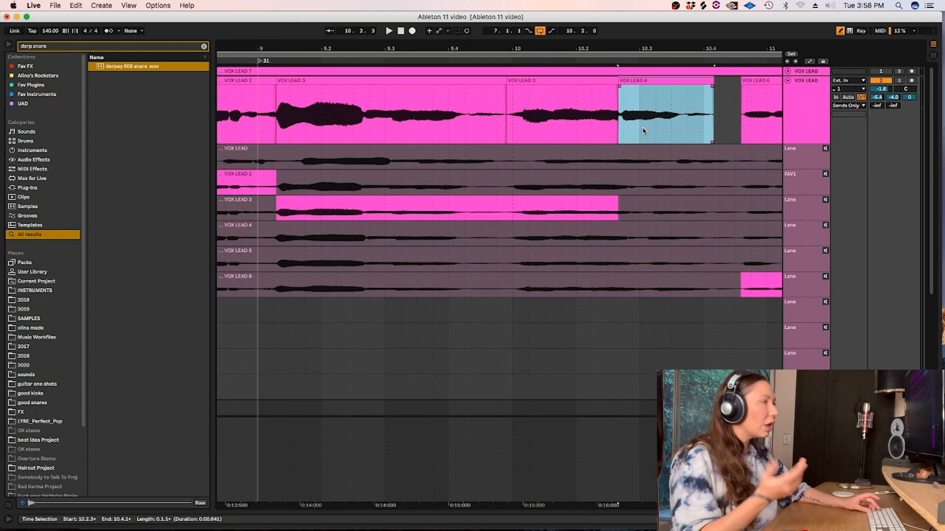
pyautogui.press('Right')
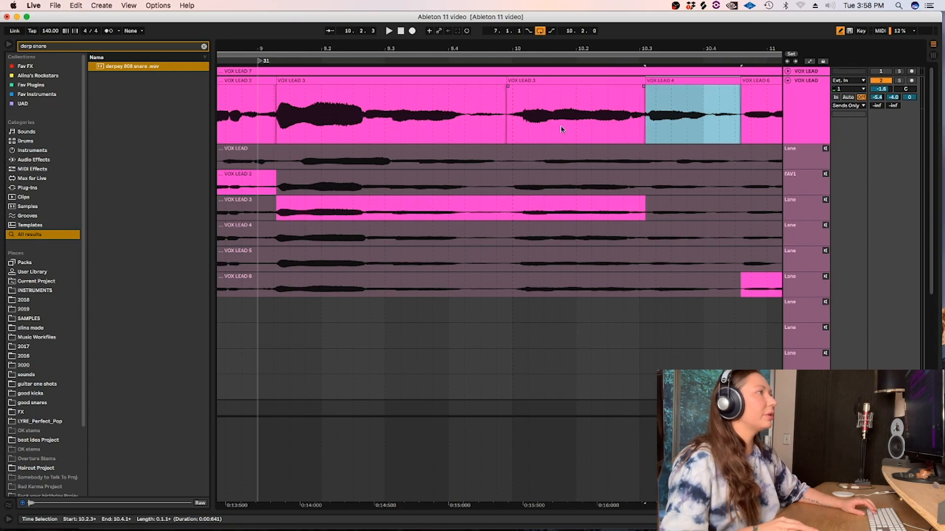
pyautogui.click(483, 95)
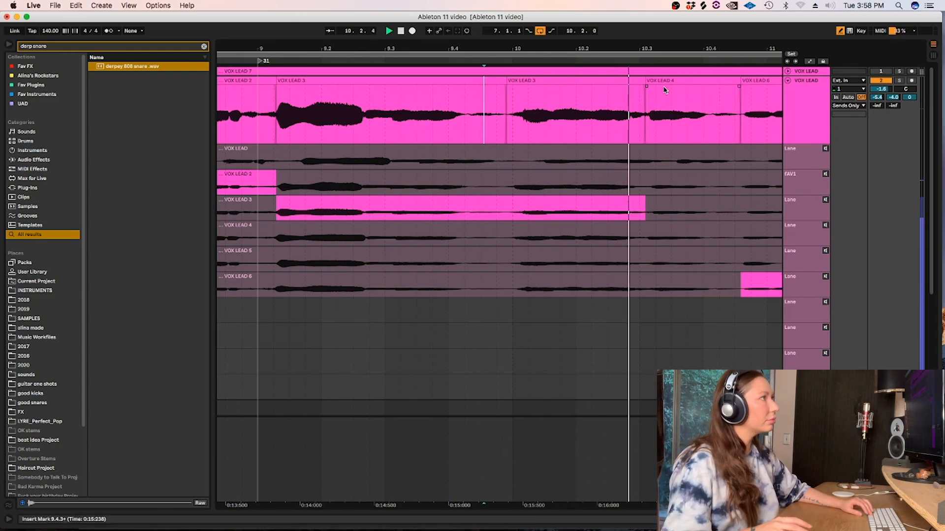
# Solo the VOX LEAD track and nudge the end of the VOX LEAD 3 clip slightly later around 10.3.1, replaying the transition.
pyautogui.click(423, 115)
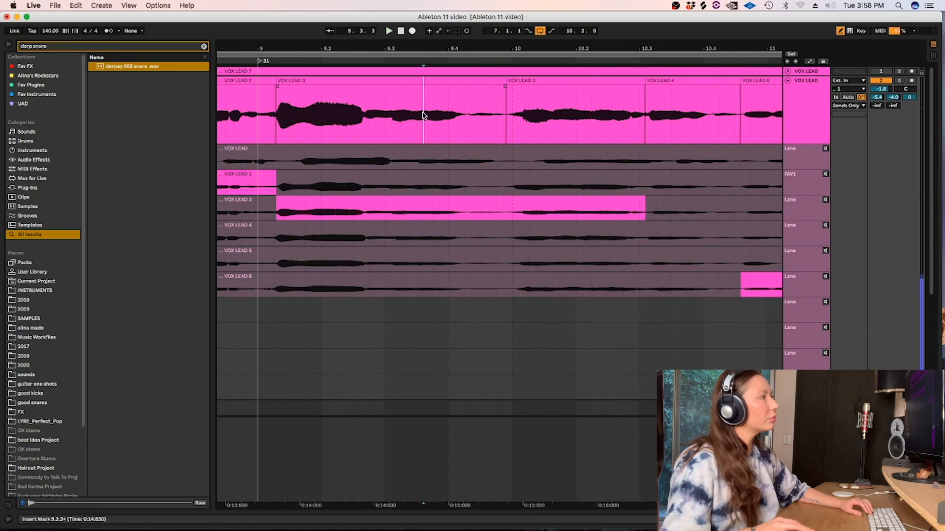
pyautogui.click(899, 80)
pyautogui.press('space')
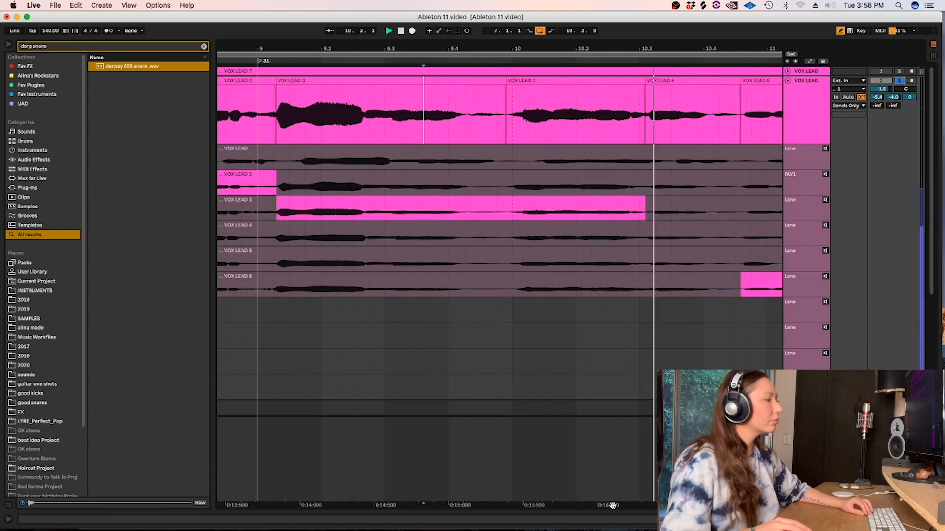
pyautogui.moveTo(510, 79); pyautogui.dragTo(515, 86)
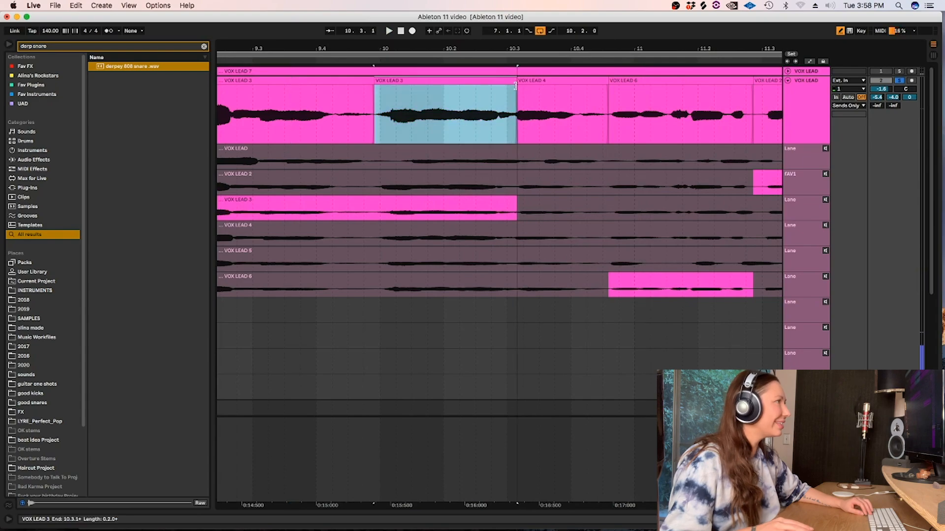
pyautogui.click(321, 130)
pyautogui.press('space')
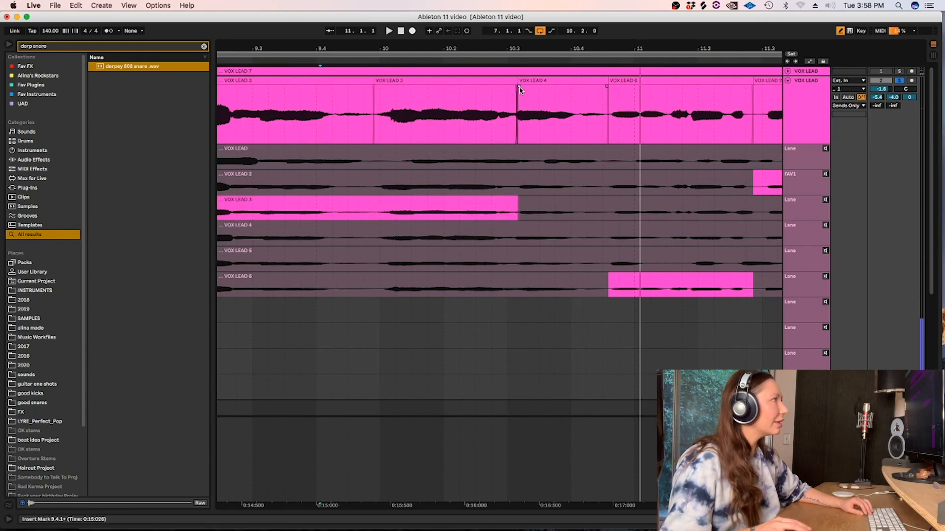
pyautogui.click(518, 84)
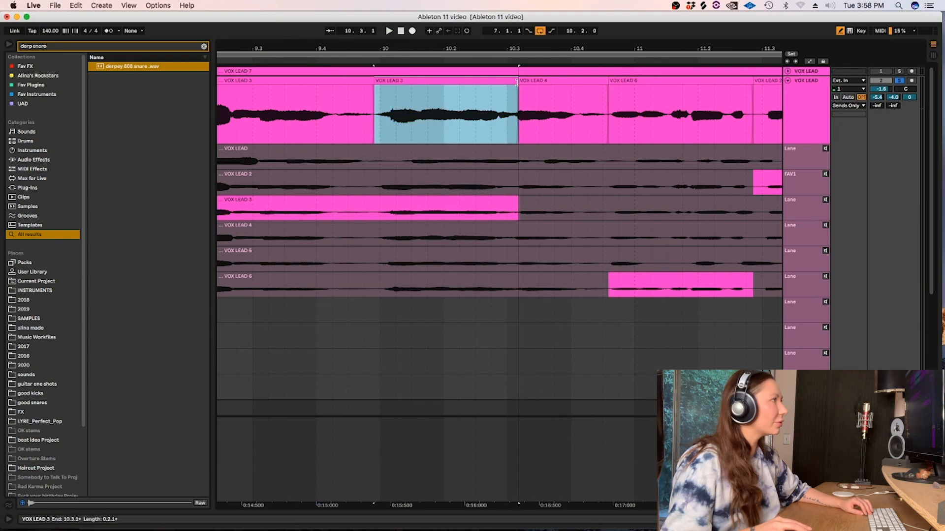
pyautogui.click(366, 112)
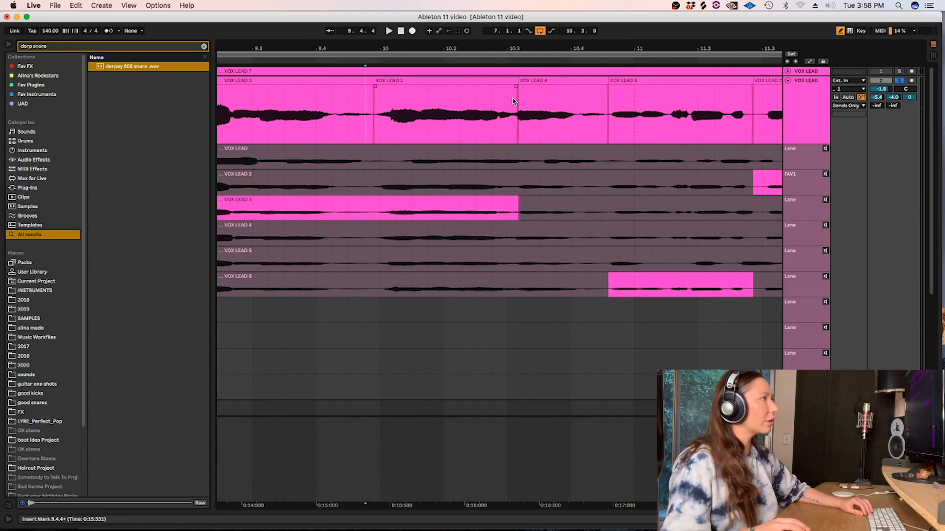
# Make the comp track taller, try the start of VOX LEAD 4 earlier at just after 10.2.4 and listen to the transition.
pyautogui.press('+')
pyautogui.press('+')
pyautogui.press('+')
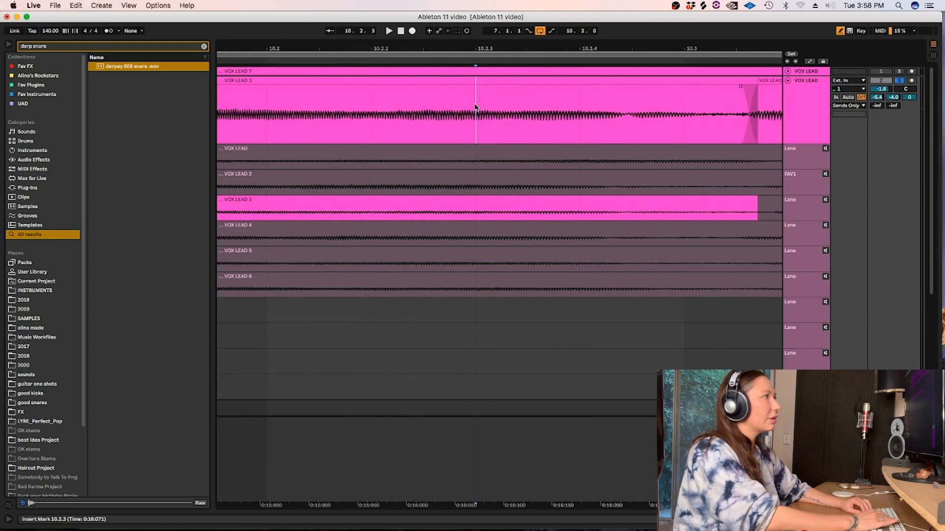
pyautogui.moveTo(805, 143); pyautogui.dragTo(805, 185)
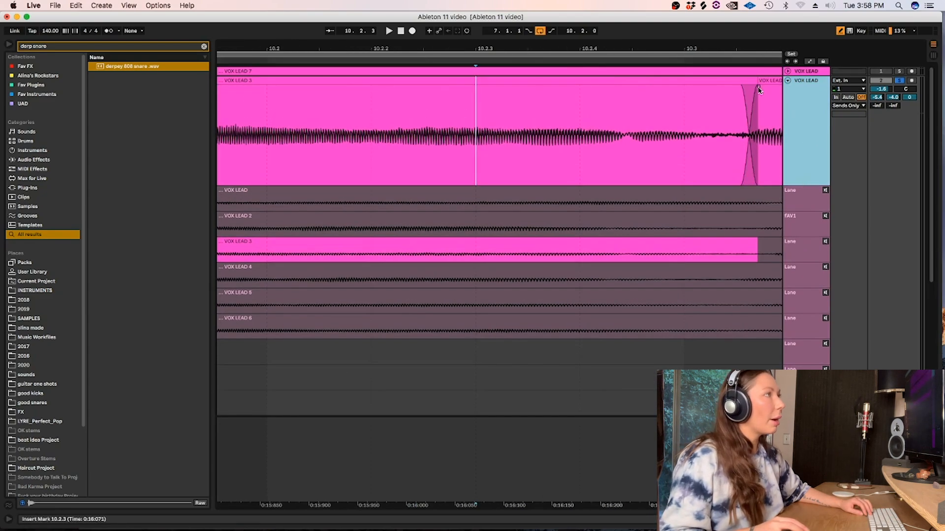
pyautogui.moveTo(757, 88); pyautogui.dragTo(624, 87)
pyautogui.click(513, 119)
pyautogui.press('space')
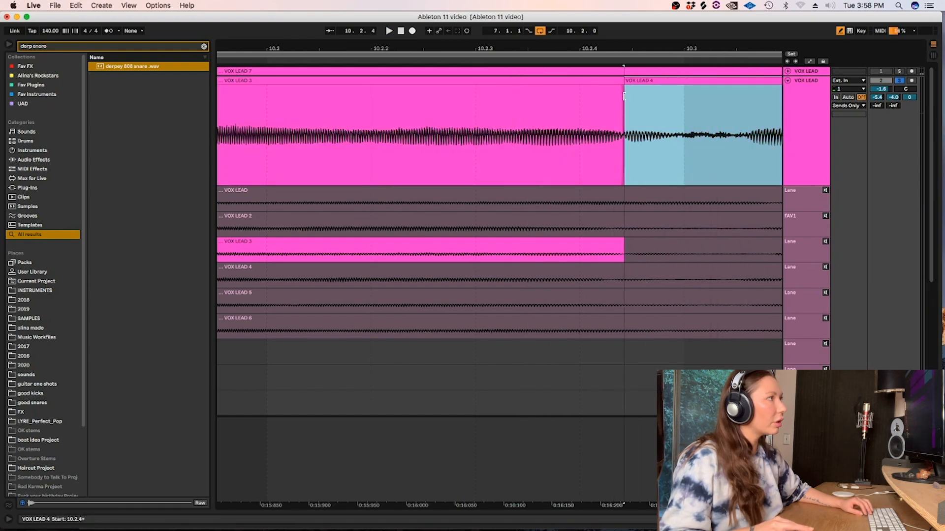
pyautogui.click(320, 139)
pyautogui.press('space')
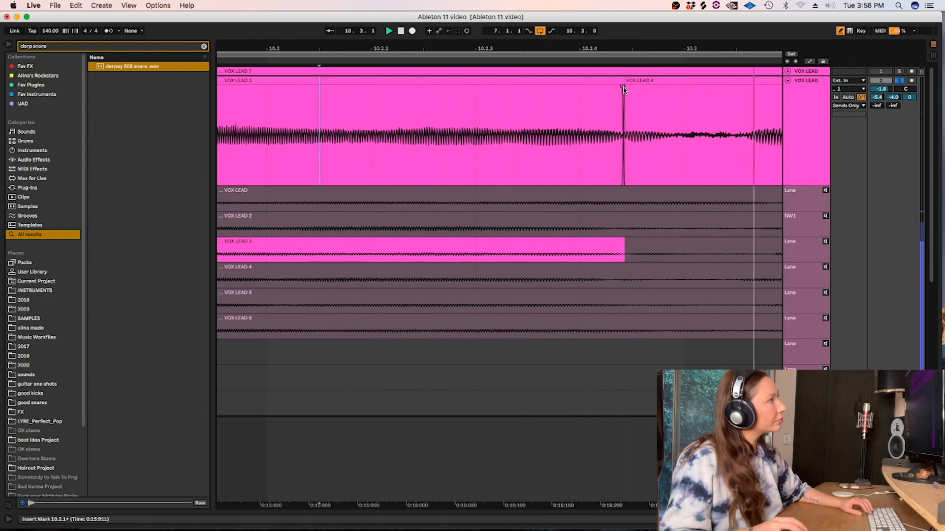
# Move the edit between VOX LEAD 3 and VOX LEAD 4 to just after 10.3.1, replay it and unsolo the track.
pyautogui.moveTo(622, 81); pyautogui.dragTo(701, 88)
pyautogui.click(364, 128)
pyautogui.press('space')
pyautogui.click(401, 118)
pyautogui.press('space')
pyautogui.press('space')
pyautogui.press('-')
pyautogui.press('-')
pyautogui.press('-')
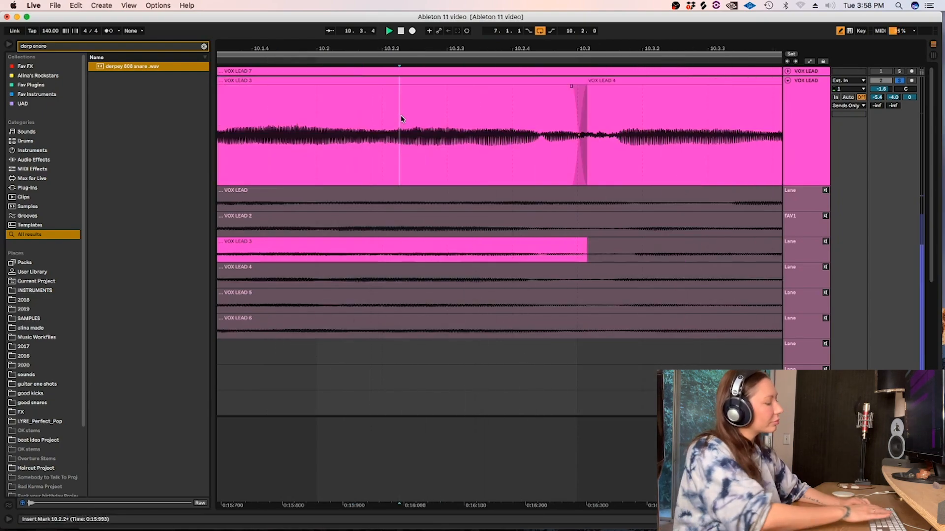
pyautogui.press('space')
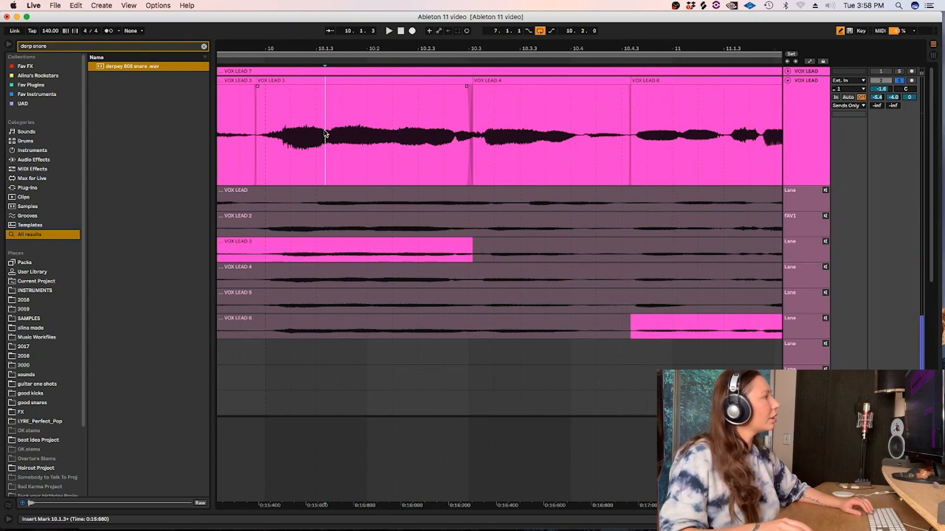
pyautogui.press('space')
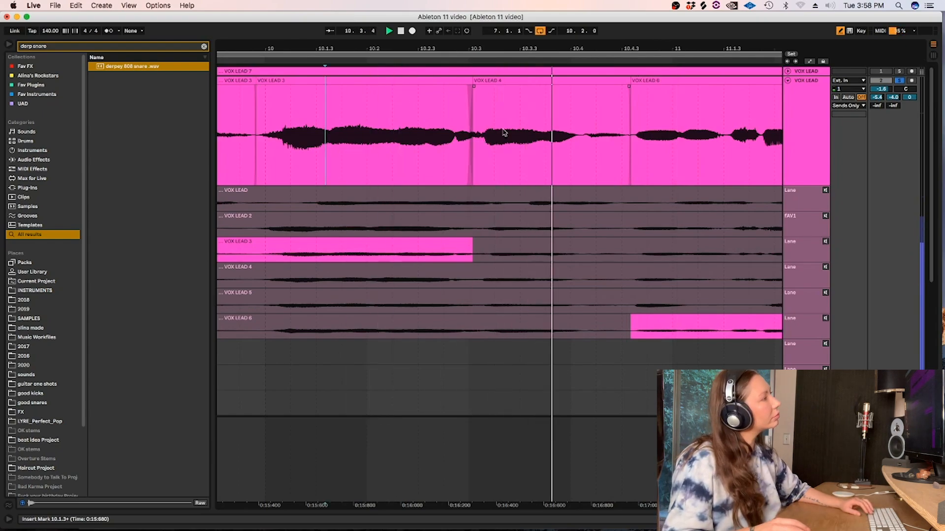
pyautogui.click(899, 82)
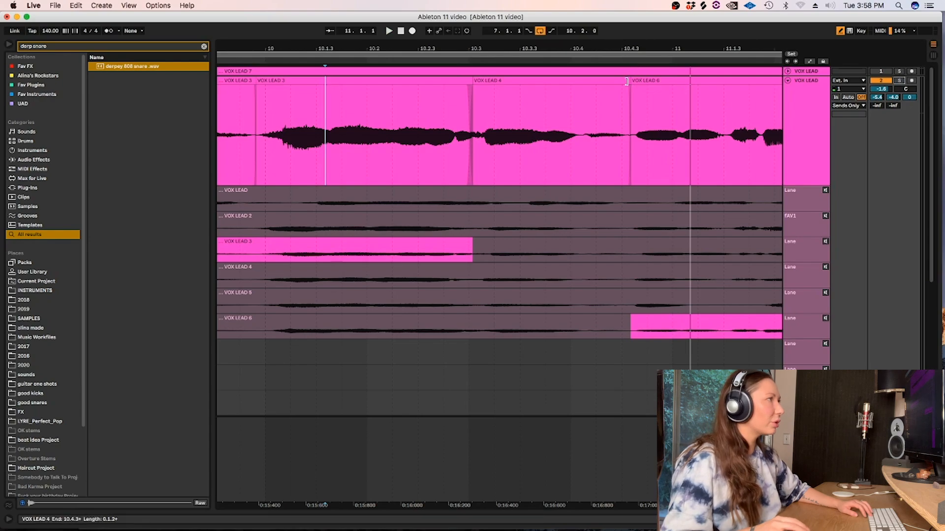
# Shift the edit between VOX LEAD 4 and VOX LEAD 6 slightly later near 10.4.3 and play on from 10.3.4.
pyautogui.moveTo(628, 82); pyautogui.dragTo(634, 81)
pyautogui.click(554, 102)
pyautogui.press('-')
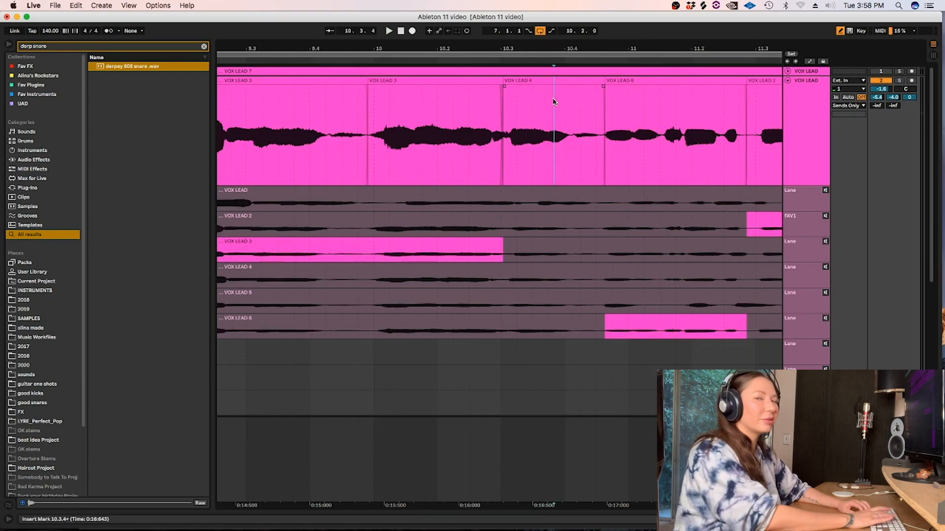
pyautogui.press('space')
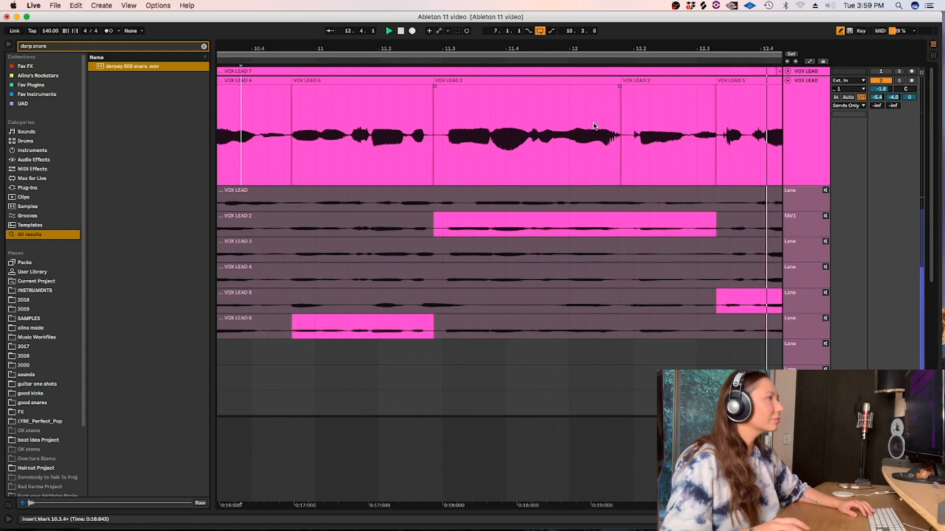
# Move the edit between the VOX LEAD 2 and VOX LEAD 5 clips slightly later, to about 12.3.2, and play through it.
pyautogui.moveTo(713, 79); pyautogui.dragTo(721, 79)
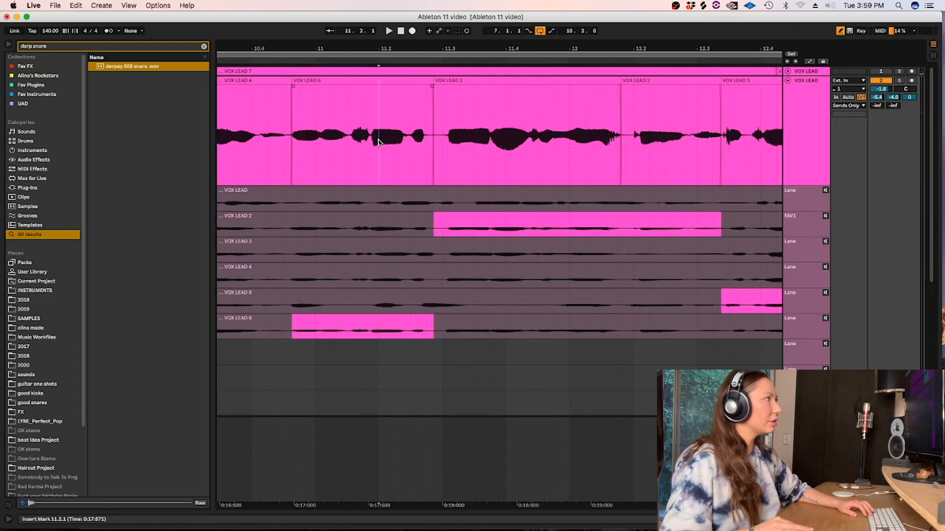
pyautogui.click(564, 126)
pyautogui.press('space')
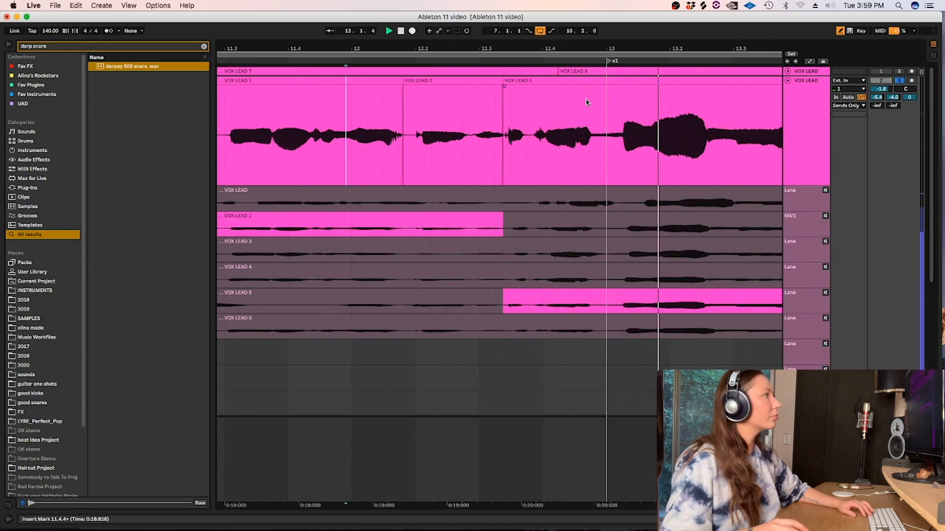
# Play on from just before bar 13 and extend the VOX LEAD 4 clip's end over the tiny sliver near 14.4.2.
pyautogui.click(587, 102)
pyautogui.press('-')
pyautogui.press('-')
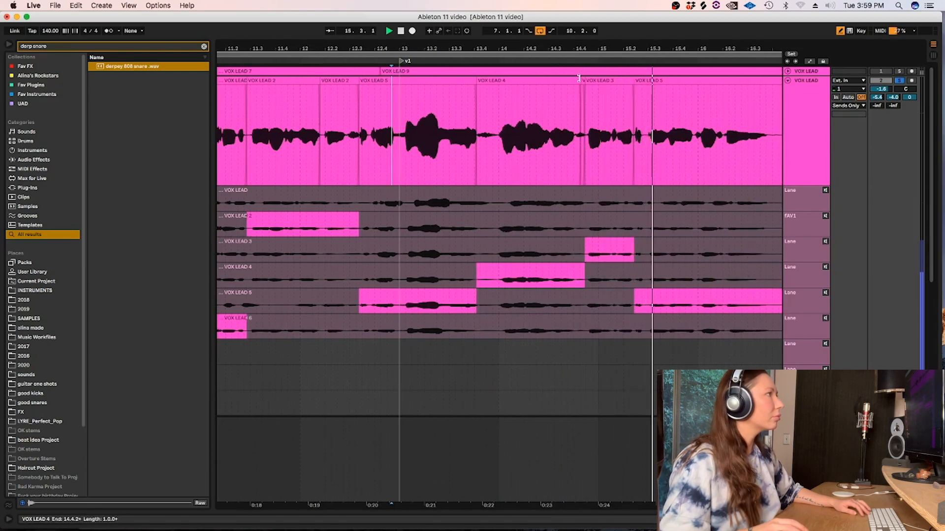
pyautogui.click(566, 83)
pyautogui.moveTo(584, 86); pyautogui.dragTo(588, 88)
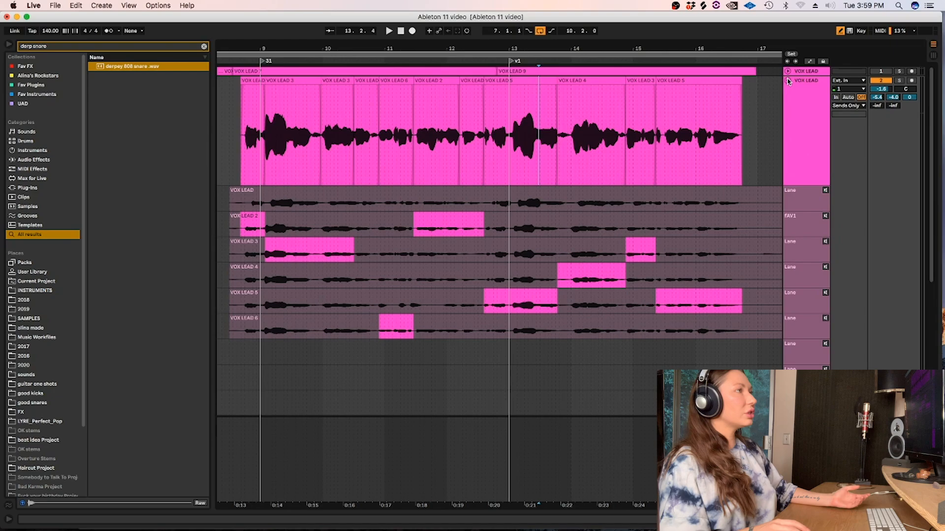
# Toggle the VOX LEAD track's take lanes off and on several times, leaving them hidden.
pyautogui.click(788, 81)
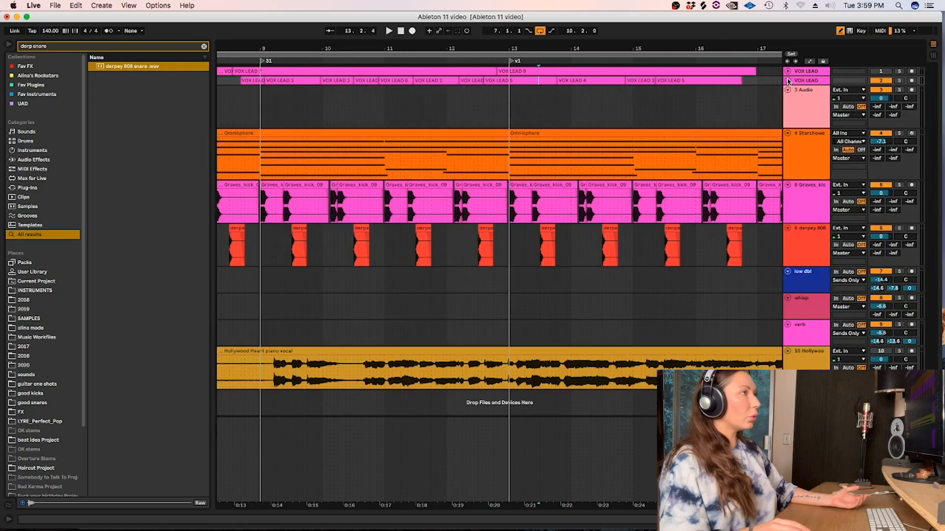
pyautogui.click(788, 80)
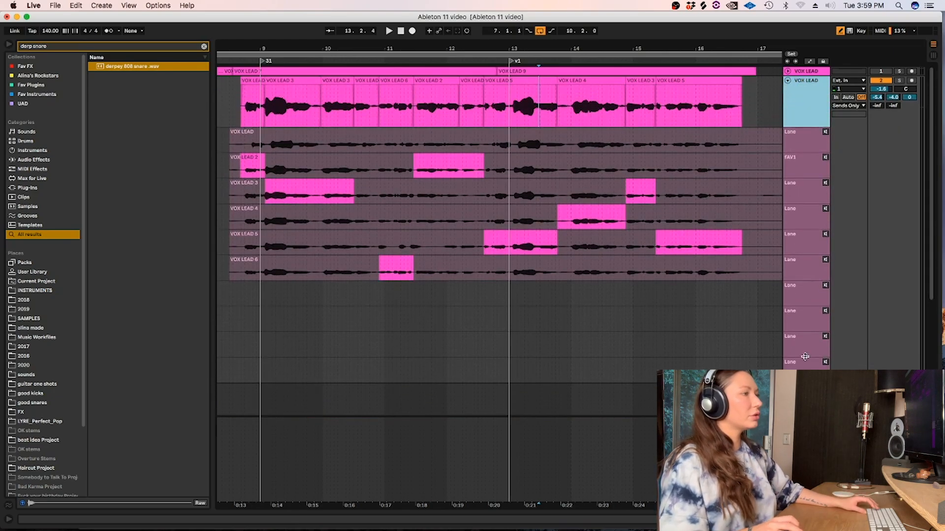
pyautogui.rightClick(813, 86)
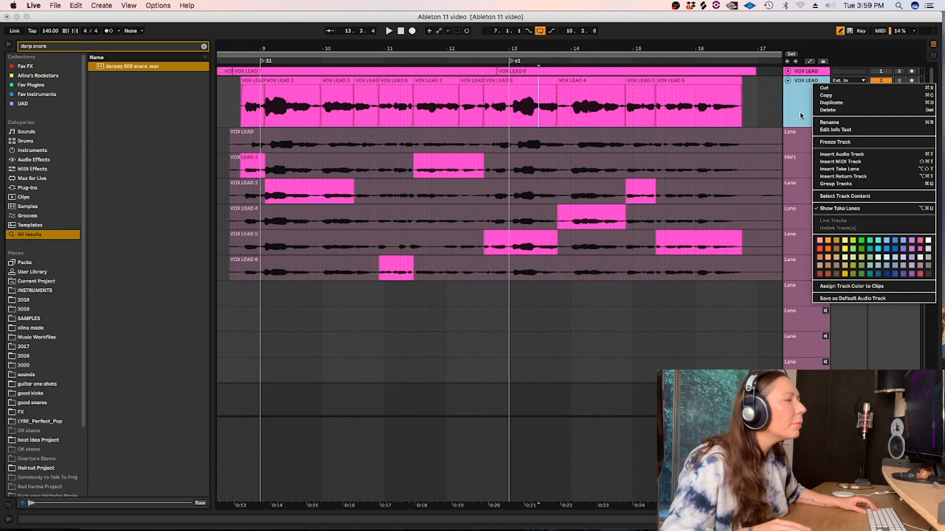
pyautogui.press('alt+super+u')
pyautogui.press('alt+super+u')
pyautogui.press('alt+super+u')
pyautogui.press('alt+super+u')
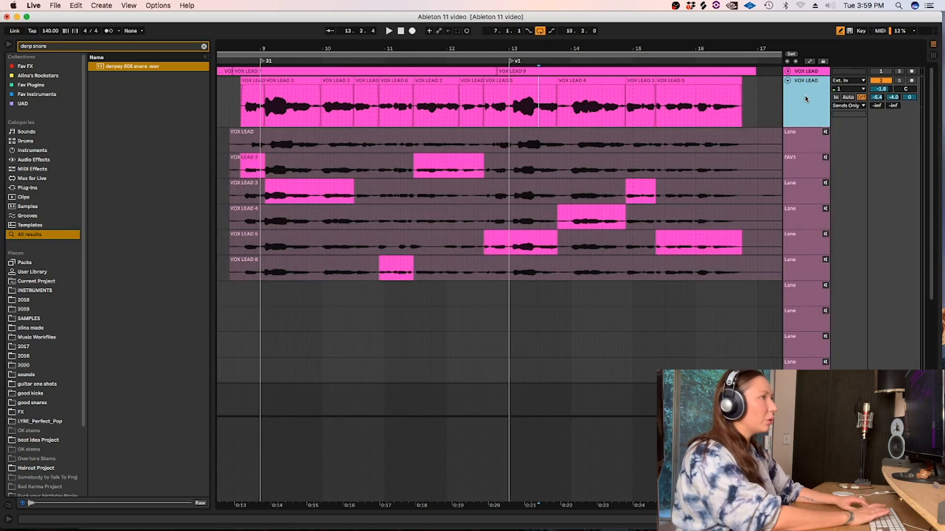
pyautogui.press('alt+super+u')
pyautogui.press('alt+super+u')
pyautogui.press('alt+super+u')
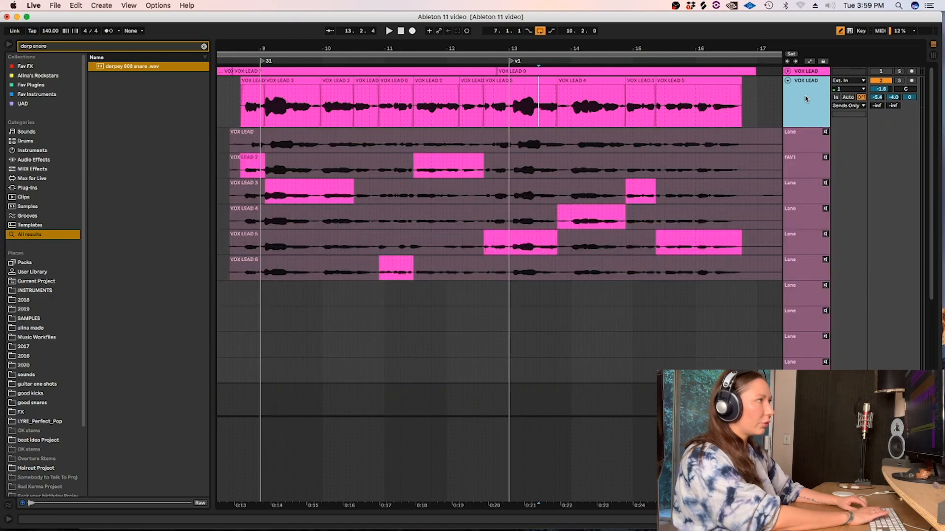
pyautogui.press('alt+super+u')
pyautogui.press('alt+super+u')
pyautogui.press('alt+super+u')
pyautogui.press('alt+super+u')
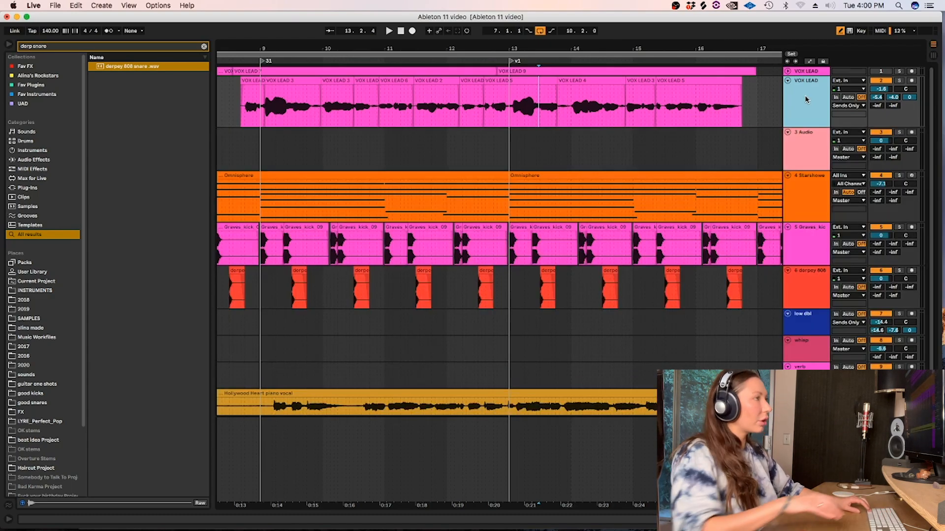
# Hide the tracks' input/output section, show and hide the track delays, and bring the input/output section back.
pyautogui.press('alt+super+i')
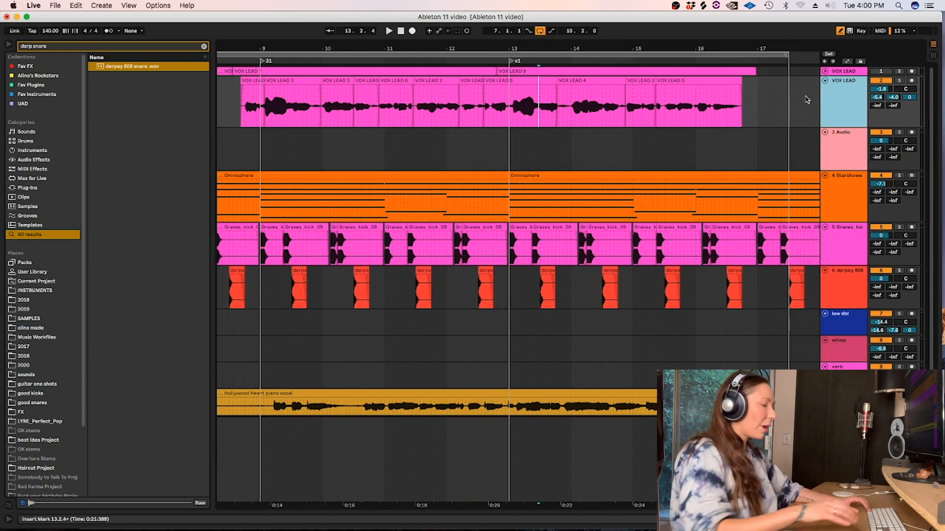
pyautogui.press('alt+super+d')
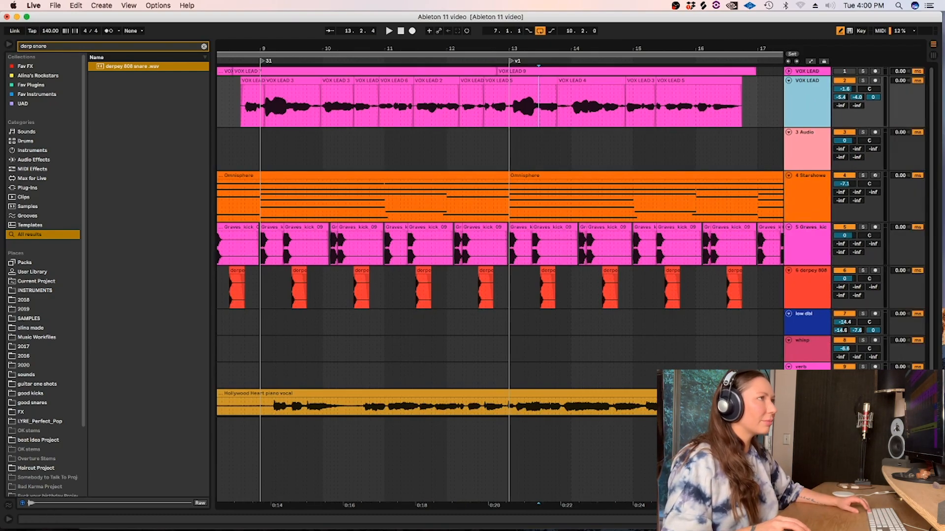
pyautogui.press('alt+super+d')
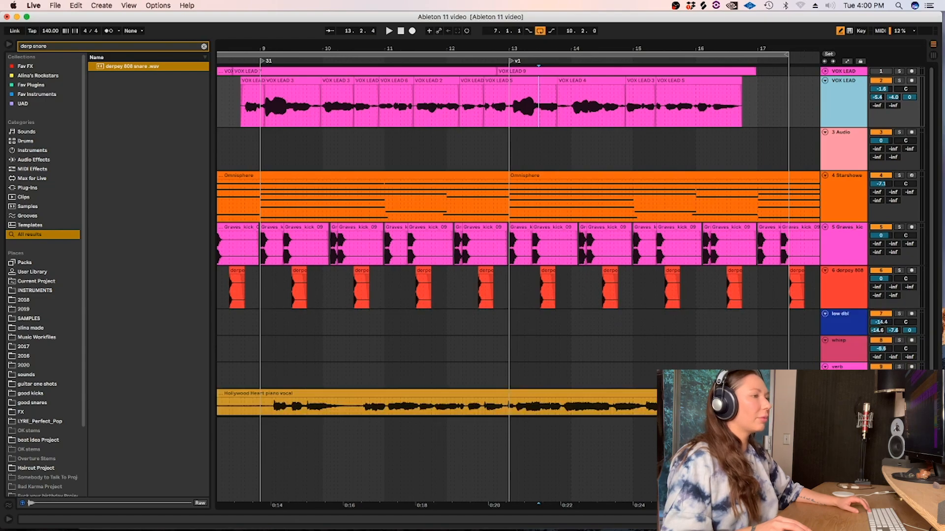
pyautogui.press('alt+super+i')
# Fit the whole arrangement in view and set the fixed grid to 1/2.
pyautogui.press('w')
pyautogui.click(545, 144)
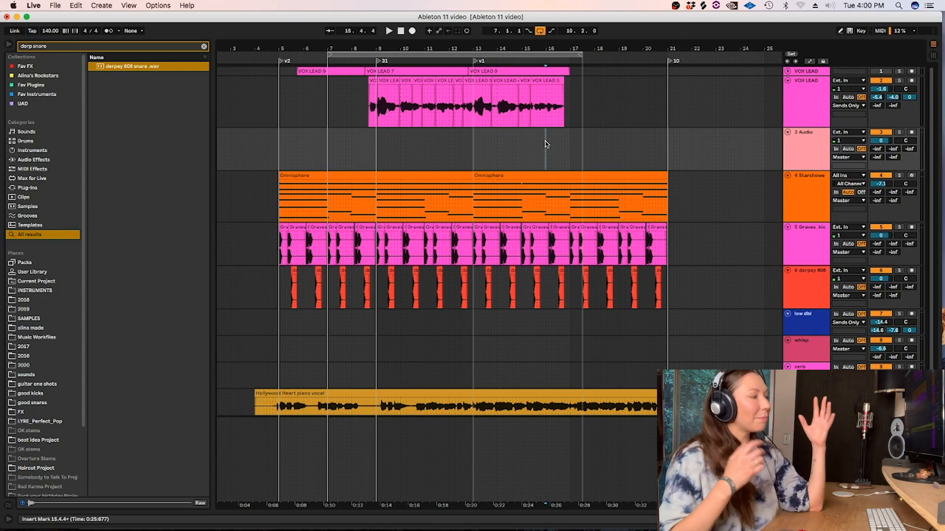
pyautogui.press('a')
pyautogui.press('a')
pyautogui.rightClick(568, 141)
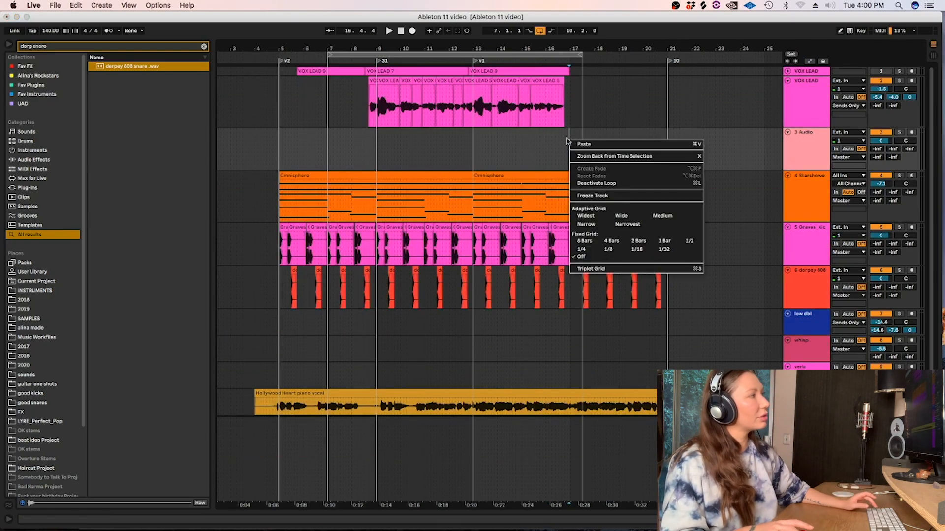
pyautogui.click(688, 242)
pyautogui.click(642, 148)
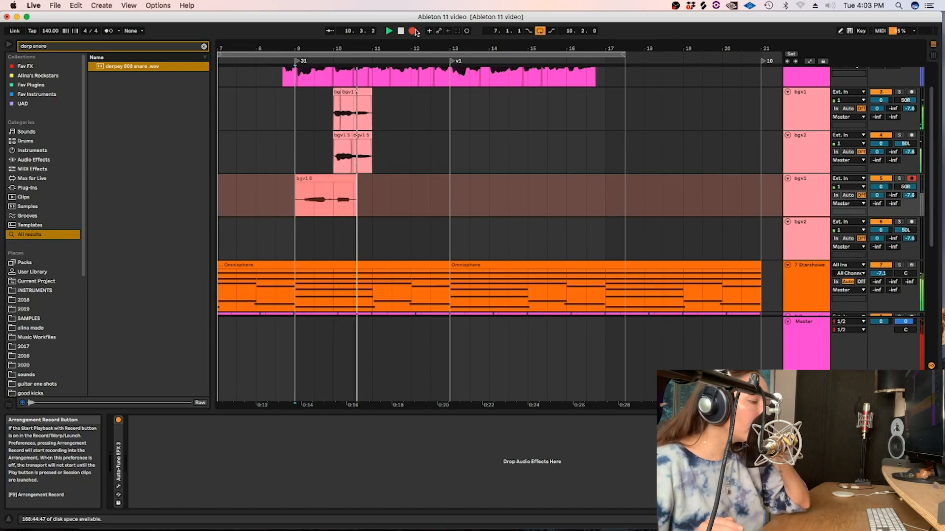
# Stop the current pass and record a new take on the second bgv1 track from bar 9.
pyautogui.press('space')
pyautogui.click(412, 33)
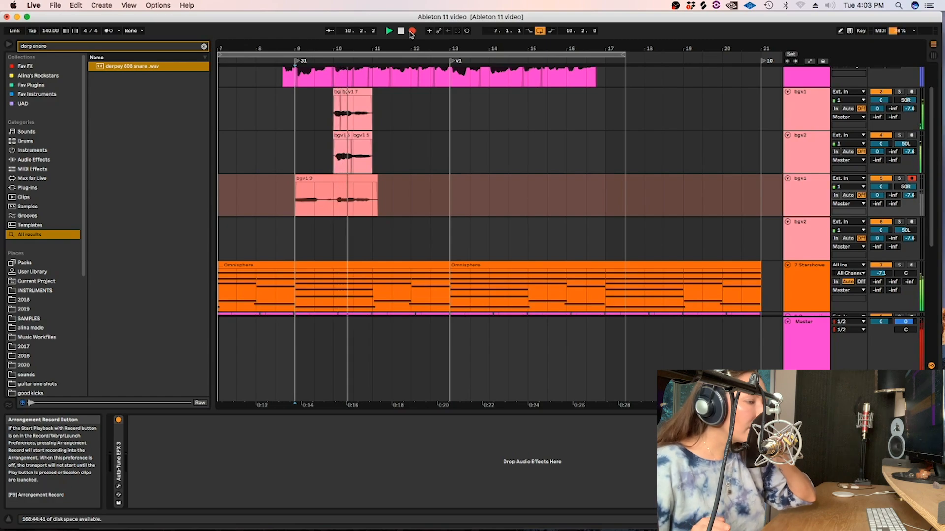
pyautogui.press('space')
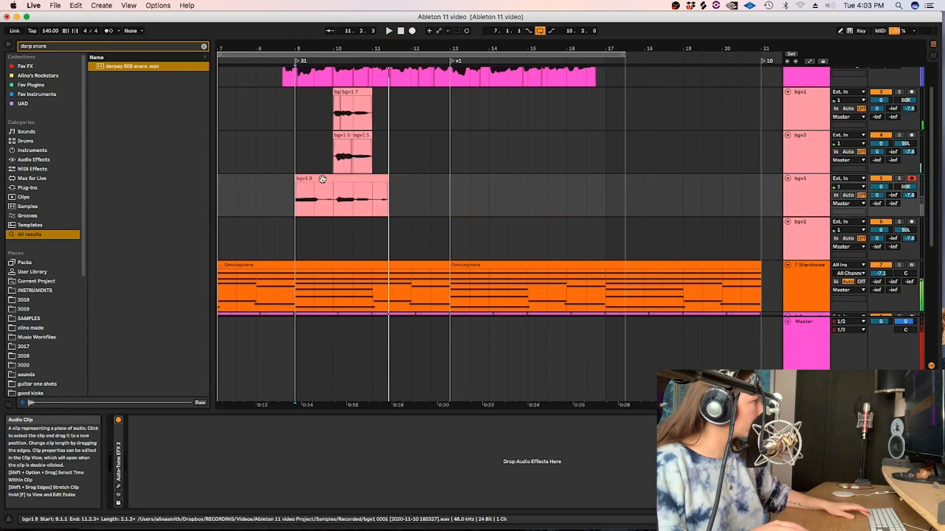
# Move the new take to the bgv2 track below, deactivate it, and record another take on the bgv1 track from 9.1.1.
pyautogui.moveTo(327, 206)
pyautogui.mouseDown()
pyautogui.moveTo(326, 236)
pyautogui.moveTo(300, 186)
pyautogui.mouseUp()
pyautogui.press('0')
pyautogui.click(299, 186)
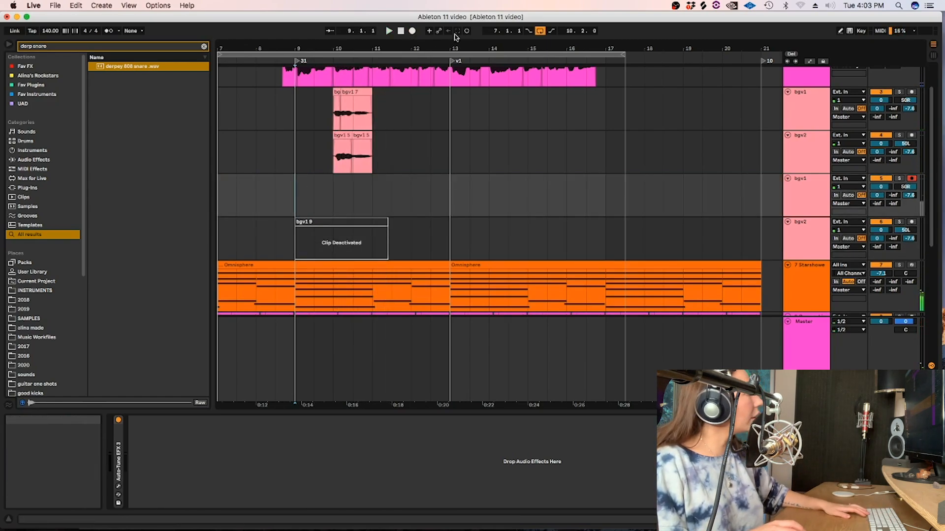
pyautogui.click(412, 31)
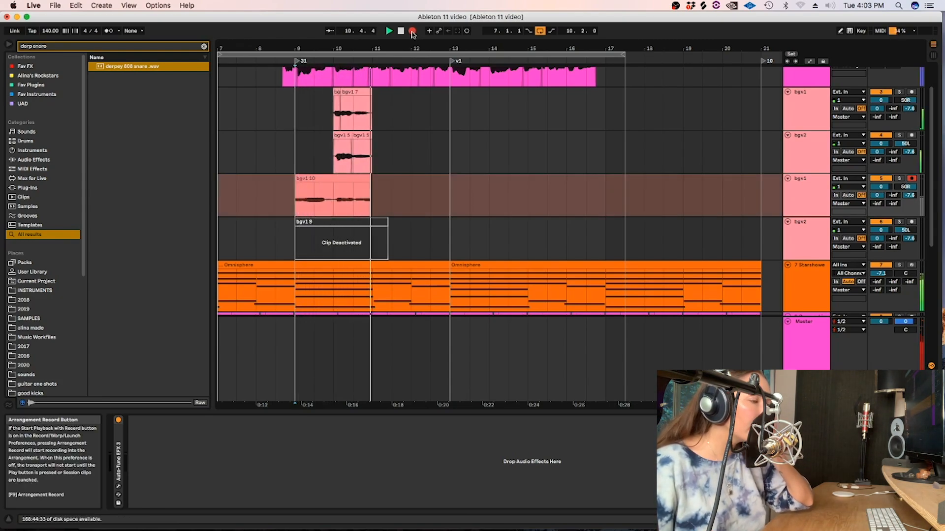
pyautogui.press('space')
# Set the fixed grid to 1/16 for editing the recorded background takes.
pyautogui.rightClick(343, 205)
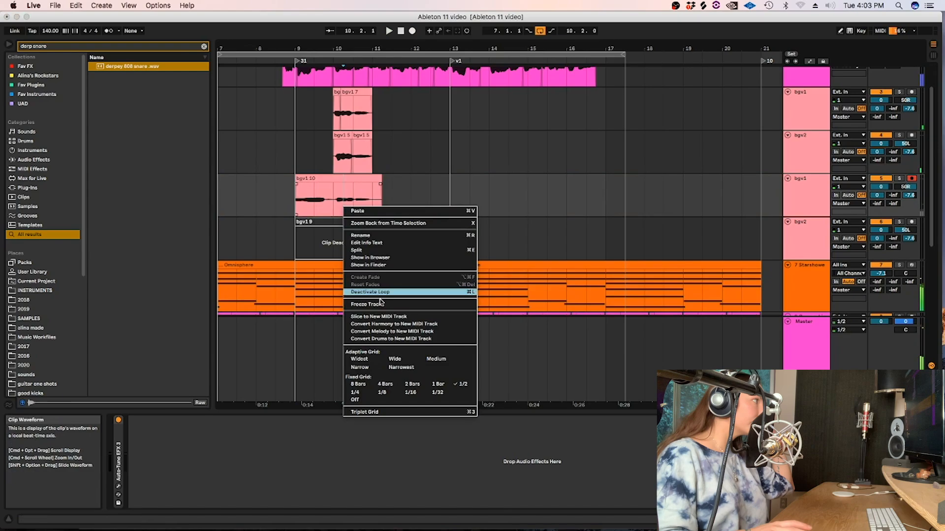
pyautogui.click(408, 393)
pyautogui.click(365, 234)
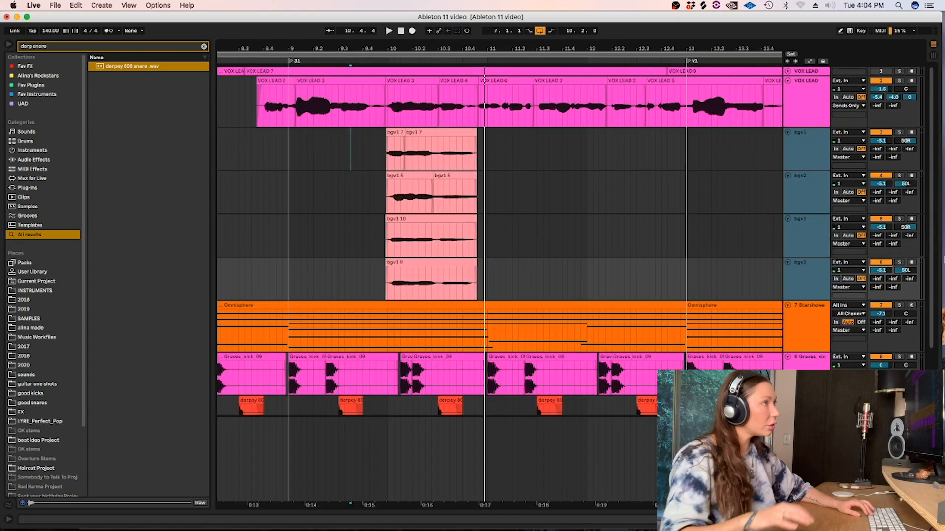
# Play the background vocals with the lead from 9.4.2, and listen to the lead phrases from 12.1.4 and 13.4.3.
pyautogui.click(369, 156)
pyautogui.press('space')
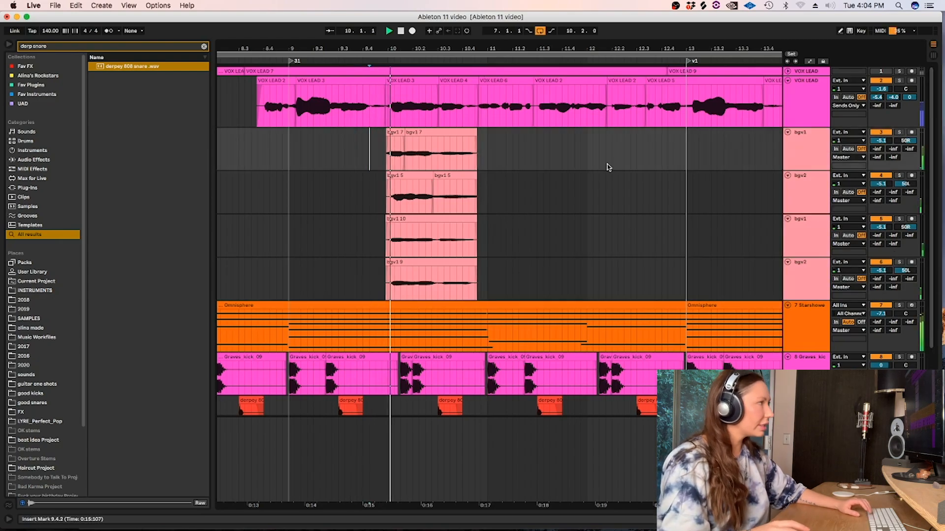
pyautogui.click(605, 157)
pyautogui.press('space')
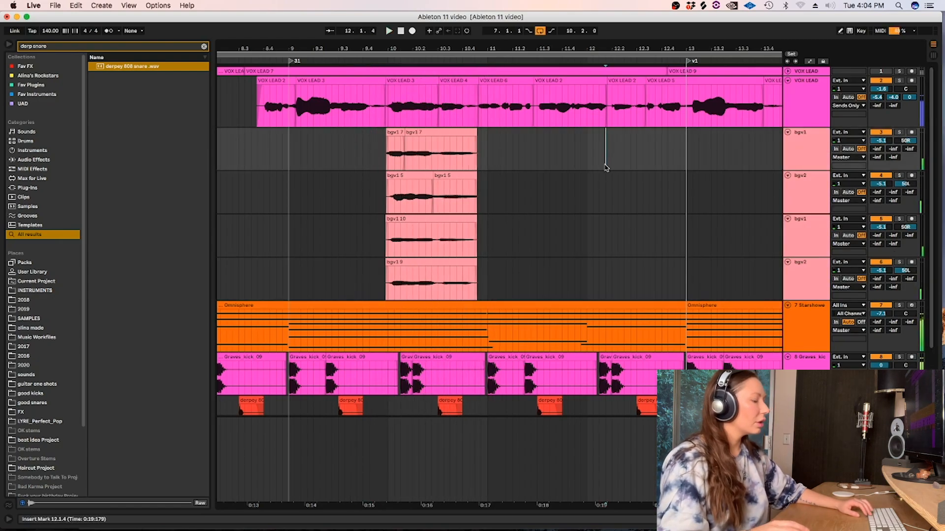
pyautogui.press('-')
pyautogui.click(664, 174)
pyautogui.click(710, 147)
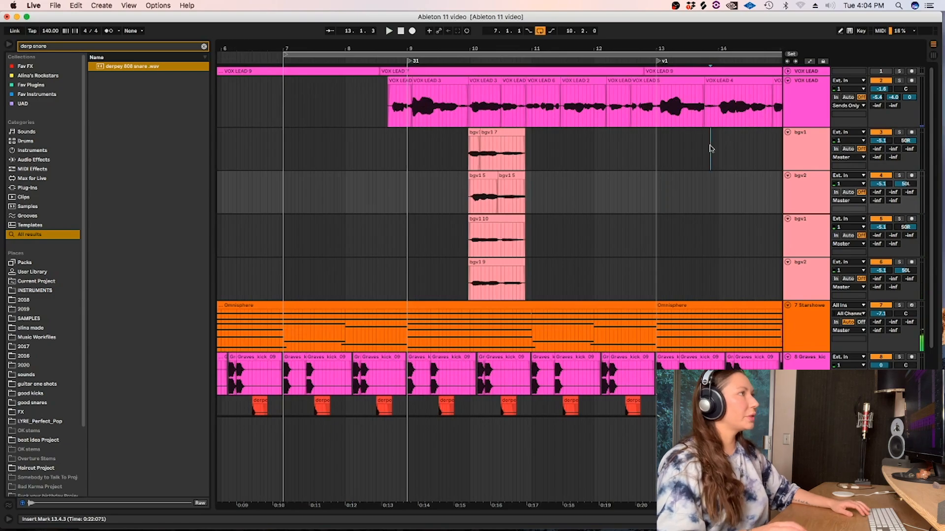
pyautogui.press('space')
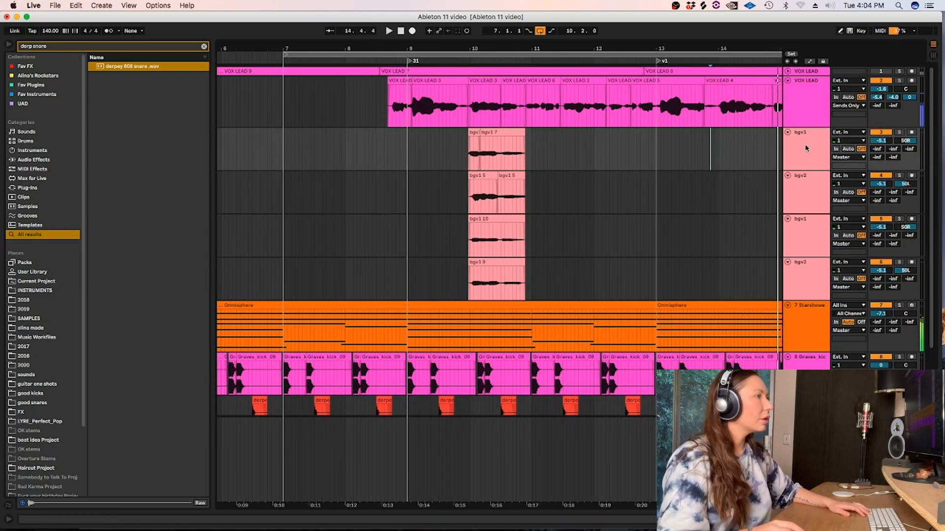
# Link the four background vocal tracks so that they are edited together.
pyautogui.keyDown('shift'); pyautogui.click(793, 265); pyautogui.keyUp('shift')
pyautogui.rightClick(798, 275)
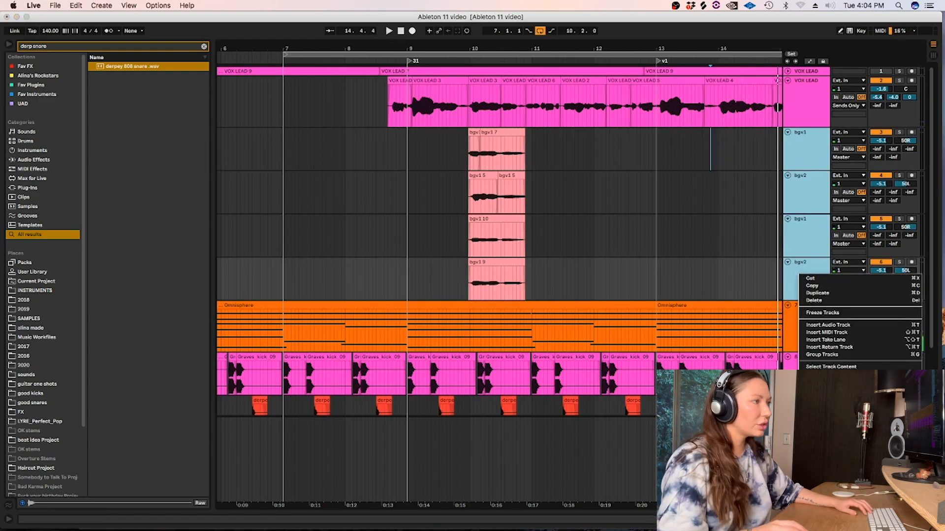
pyautogui.press('Escape')
# Set the fixed grid to 1 Bar and copy the four background vocal parts from bar 10 to 13.1.1.
pyautogui.rightClick(546, 141)
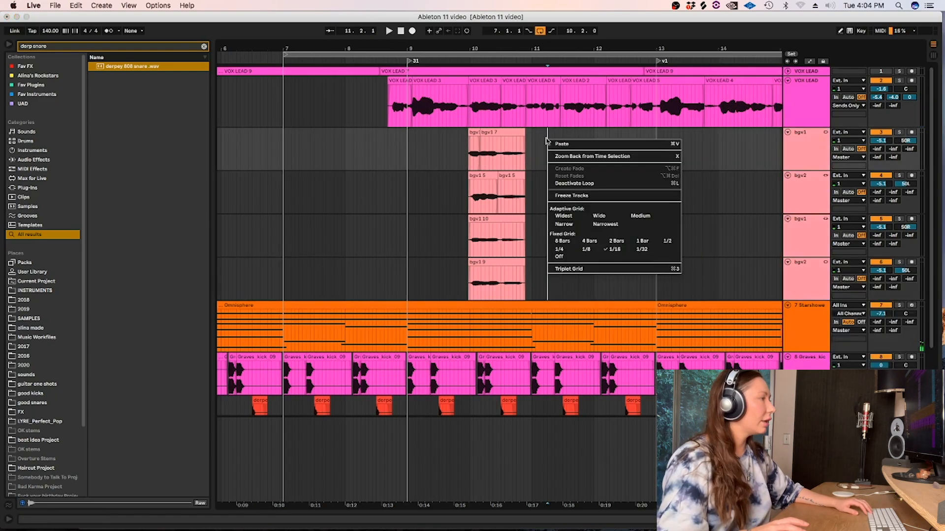
pyautogui.click(650, 244)
pyautogui.moveTo(552, 263); pyautogui.dragTo(699, 144)
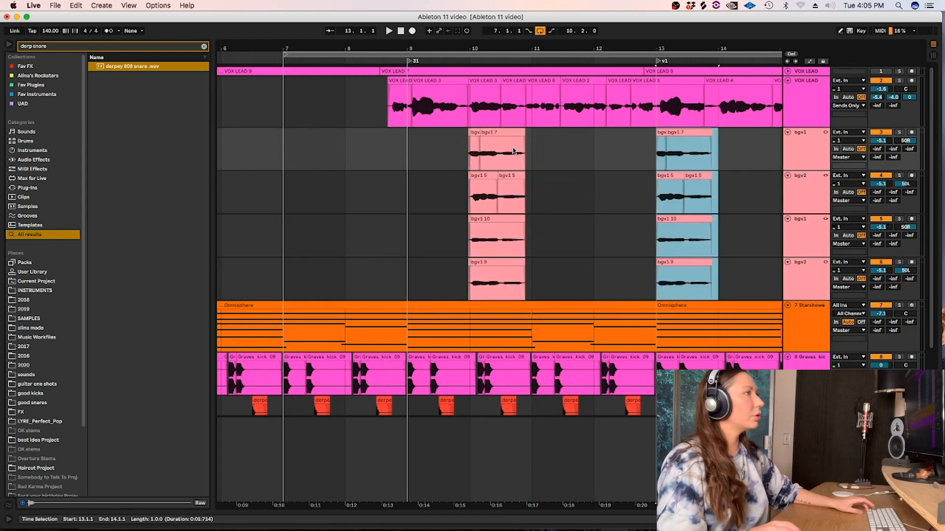
# Turn the grid off and extend the starts and ends of the copied background vocal clips slightly, with short fades at both ends.
pyautogui.click(617, 145)
pyautogui.rightClick(619, 144)
pyautogui.press('Escape')
pyautogui.moveTo(588, 158); pyautogui.dragTo(386, 179)
pyautogui.rightClick(391, 180)
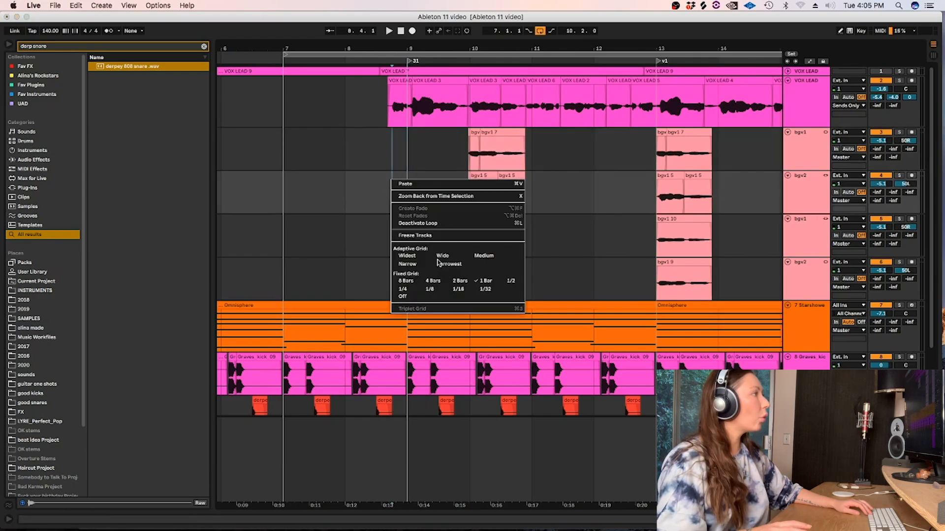
pyautogui.click(403, 297)
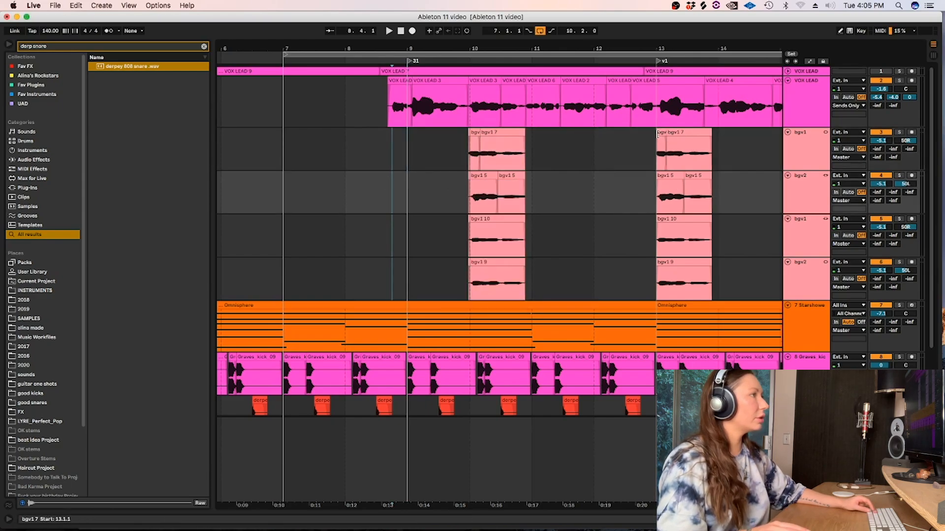
pyautogui.moveTo(658, 132)
pyautogui.mouseDown()
pyautogui.moveTo(648, 137)
pyautogui.moveTo(657, 143)
pyautogui.mouseUp()
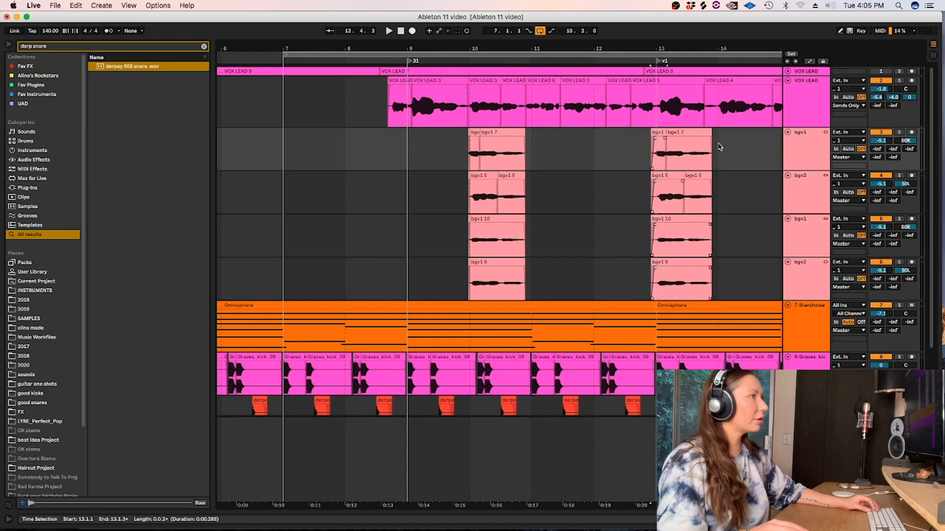
pyautogui.moveTo(718, 139)
pyautogui.mouseDown()
pyautogui.moveTo(729, 136)
pyautogui.moveTo(721, 137)
pyautogui.mouseUp()
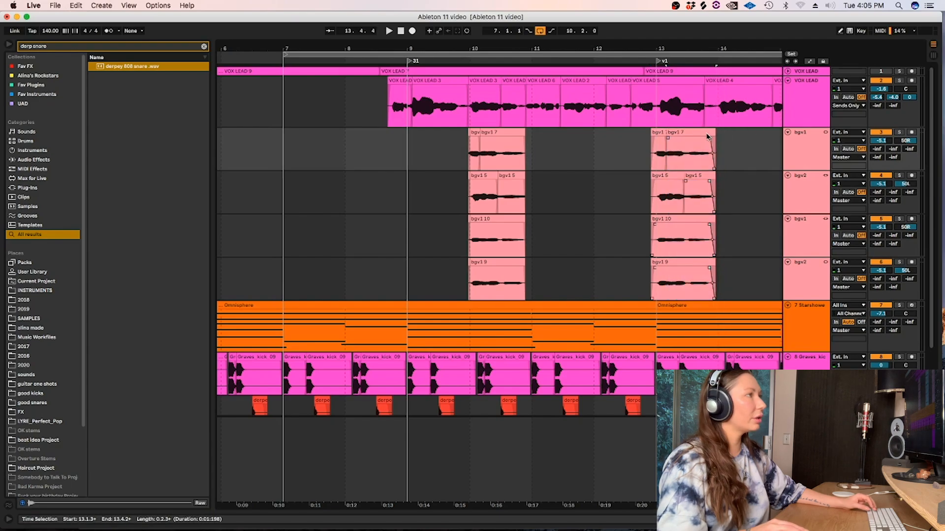
# Set the fixed grid to 1/2 and play the arrangement from 14.1.1.
pyautogui.rightClick(604, 162)
pyautogui.click(726, 319)
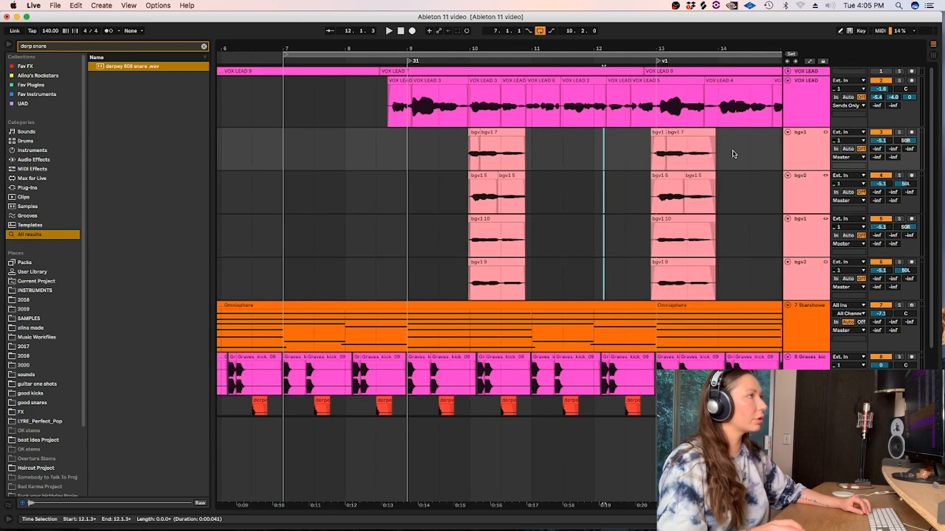
pyautogui.click(722, 149)
pyautogui.hscroll(3, 594, 269)
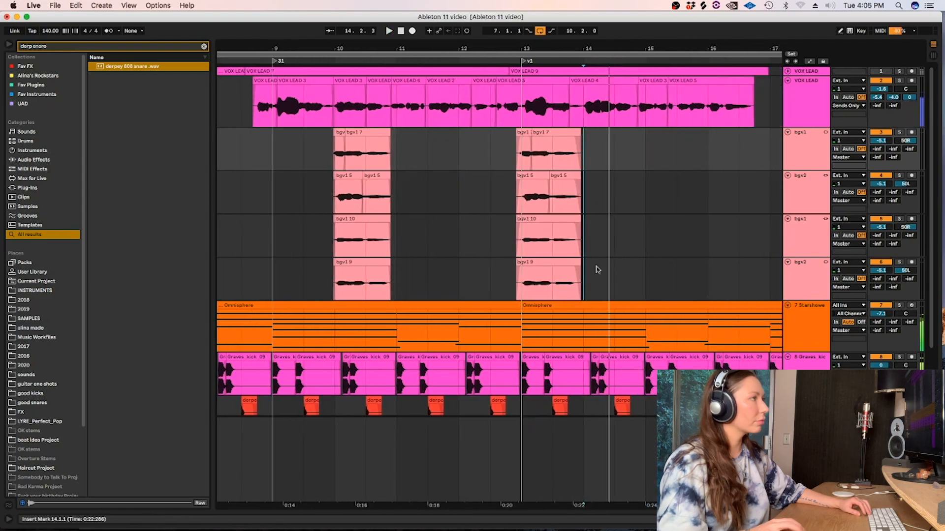
# Move the copied background vocal clips one bar later by cutting and pasting them at 13.3.1, and play the result.
pyautogui.moveTo(583, 147); pyautogui.dragTo(492, 145)
pyautogui.press('super+x')
pyautogui.click(560, 144)
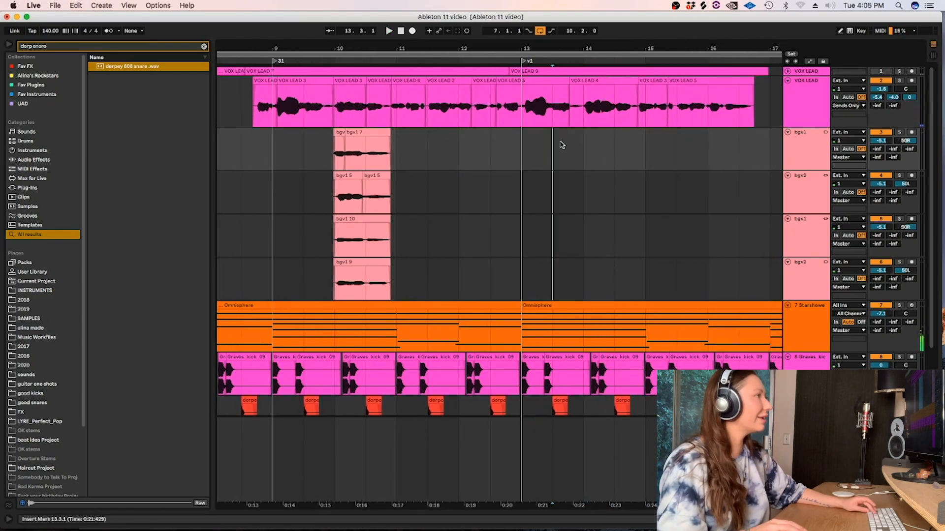
pyautogui.press('super+v')
pyautogui.click(542, 149)
pyautogui.press('space')
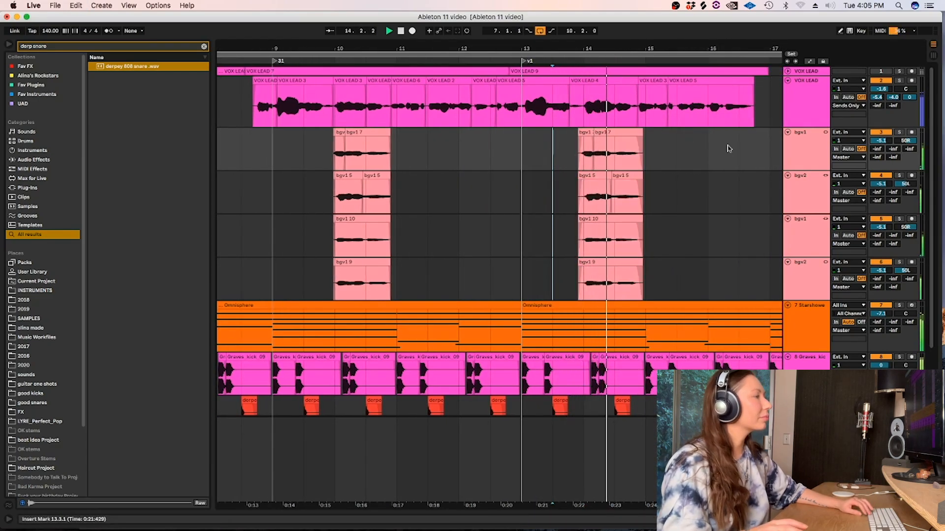
# Play the original background vocals from 10.1.1 and extend the ends of all four clips to about bar 11 with fade-outs.
pyautogui.click(332, 153)
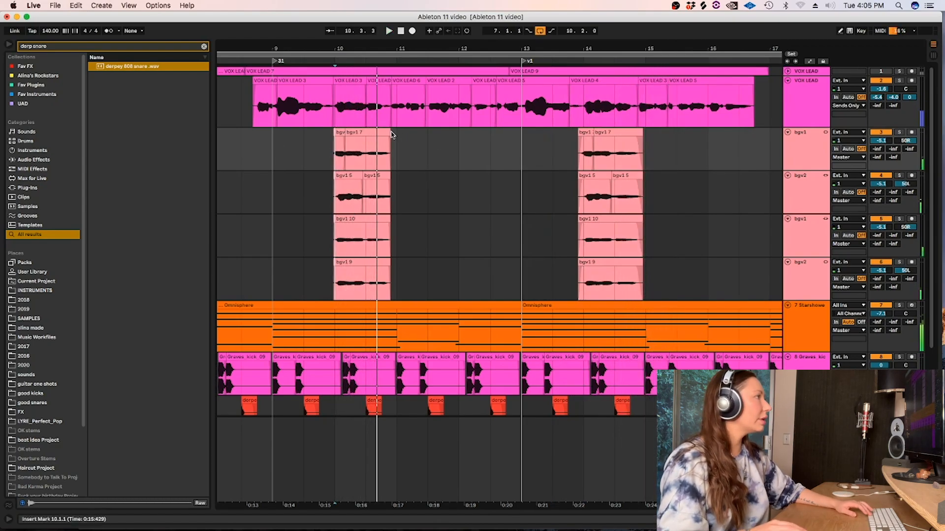
pyautogui.press('space')
pyautogui.moveTo(391, 134); pyautogui.dragTo(399, 137)
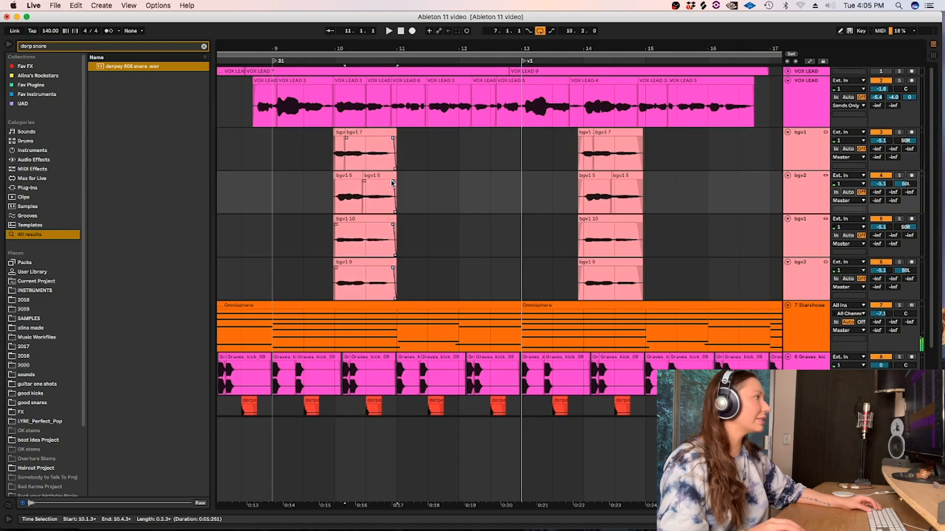
pyautogui.click(409, 176)
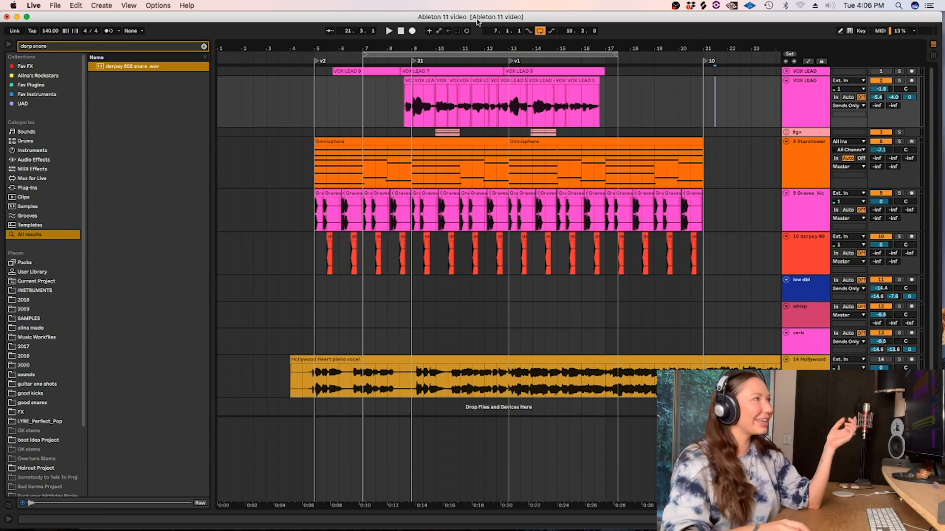
# Search the browser for "hybrid" and add Hybrid Reverb to the Bgv group track.
pyautogui.click(203, 47)
pyautogui.write('hybrid')
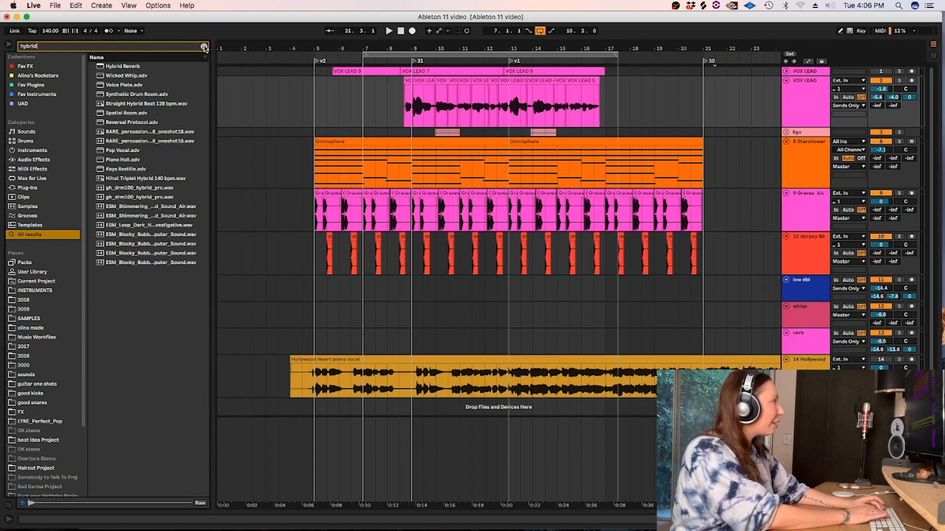
pyautogui.moveTo(119, 68); pyautogui.dragTo(535, 142)
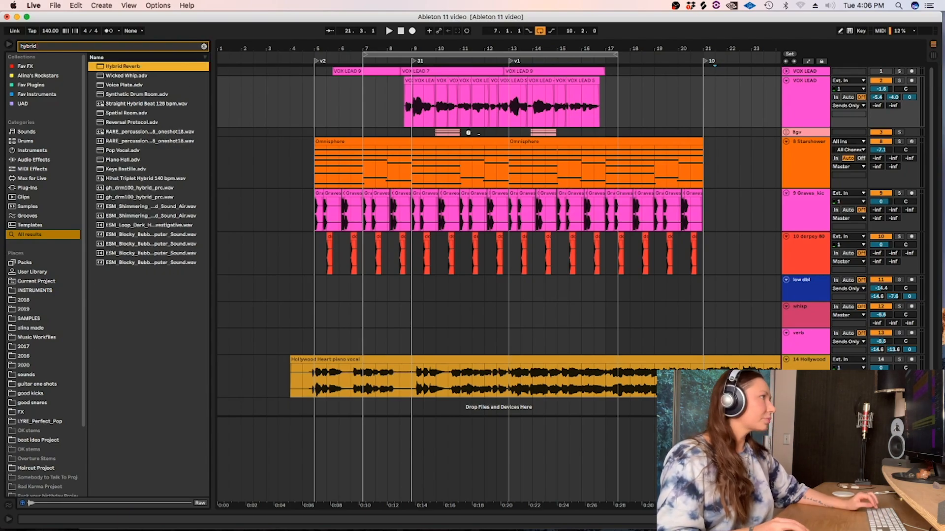
pyautogui.moveTo(468, 133); pyautogui.dragTo(468, 133)
# Set the fixed grid to 1/16, solo the Bgv group, and loop playback of its first phrase from 9.4.4 to 11.1.3.
pyautogui.rightClick(413, 134)
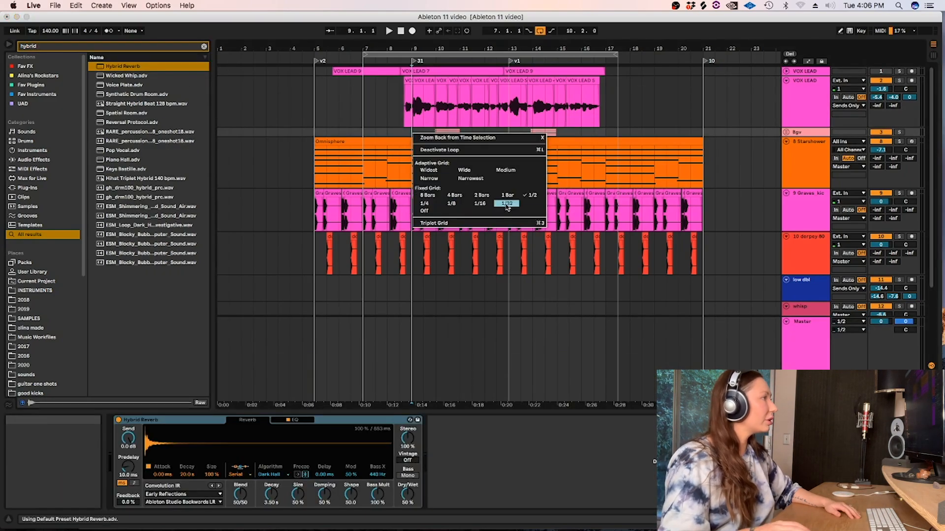
pyautogui.click(478, 204)
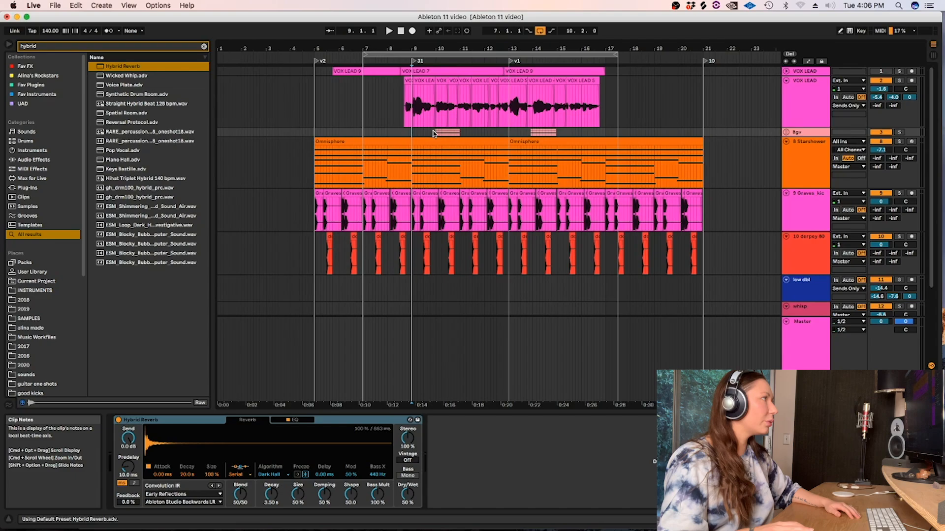
pyautogui.click(899, 132)
pyautogui.press('space')
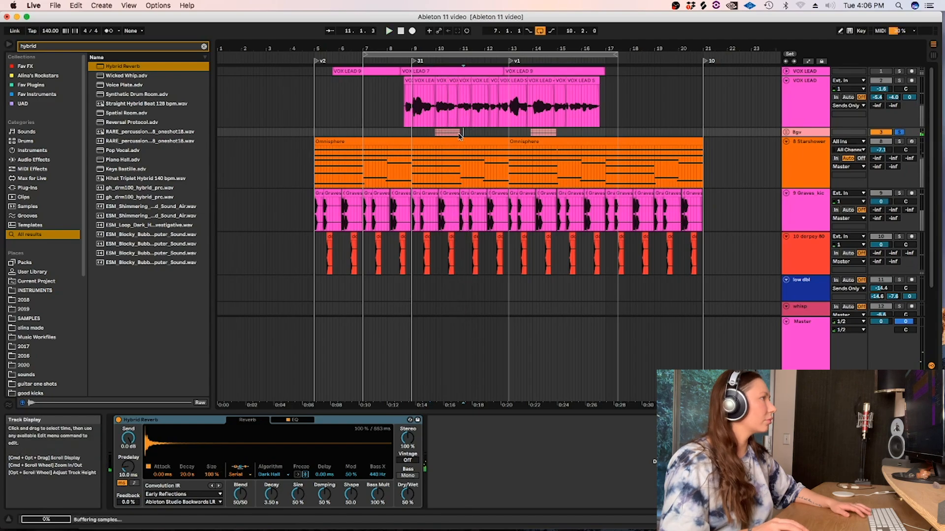
pyautogui.moveTo(460, 134); pyautogui.dragTo(432, 133)
pyautogui.press('super+l')
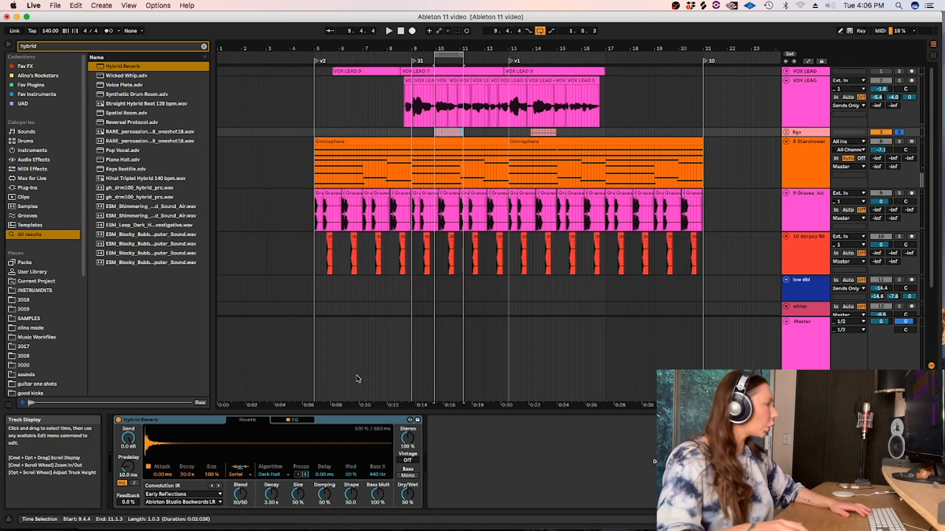
pyautogui.press('space')
# Set the Hybrid Reverb's Size to 71 %, Damping to 90 %, convolution IR to Halls, Soft Hall, and Blend to 33/67.
pyautogui.moveTo(295, 490); pyautogui.dragTo(294, 480)
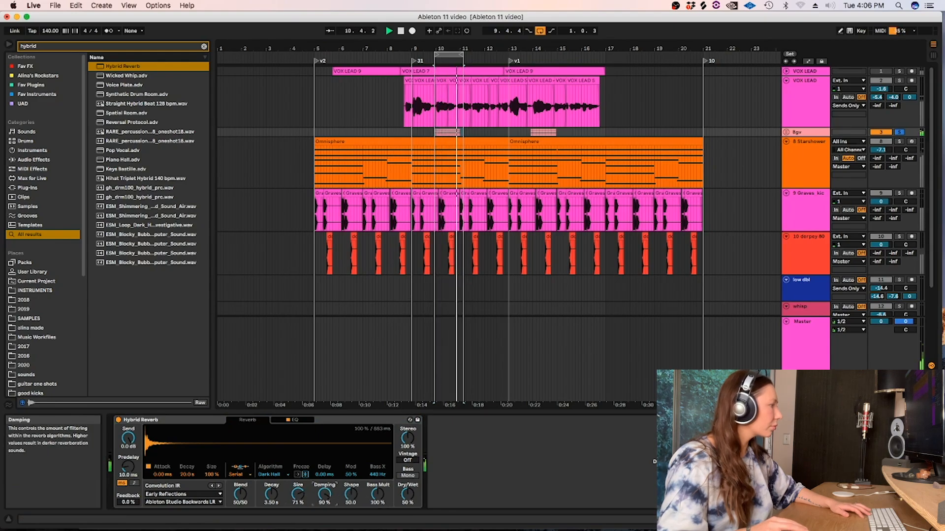
pyautogui.click(203, 495)
pyautogui.click(177, 464)
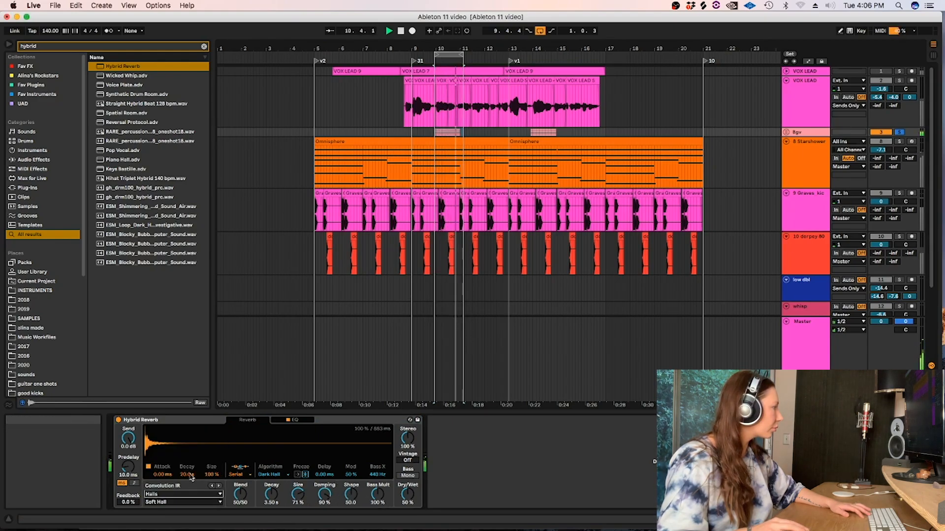
pyautogui.moveTo(241, 495); pyautogui.dragTo(240, 501)
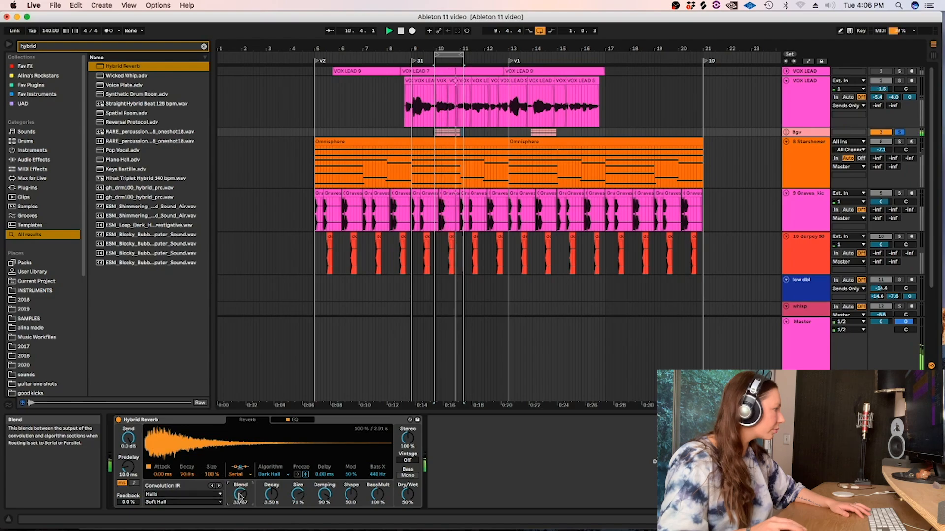
# Set the reverb's Dry/Wet to 65 %, switch the convolution IR to BigClear, and choose the Dark Hall algorithm.
pyautogui.moveTo(408, 494)
pyautogui.mouseDown()
pyautogui.moveTo(407, 516)
pyautogui.moveTo(399, 485)
pyautogui.mouseUp()
pyautogui.click(152, 502)
pyautogui.click(155, 494)
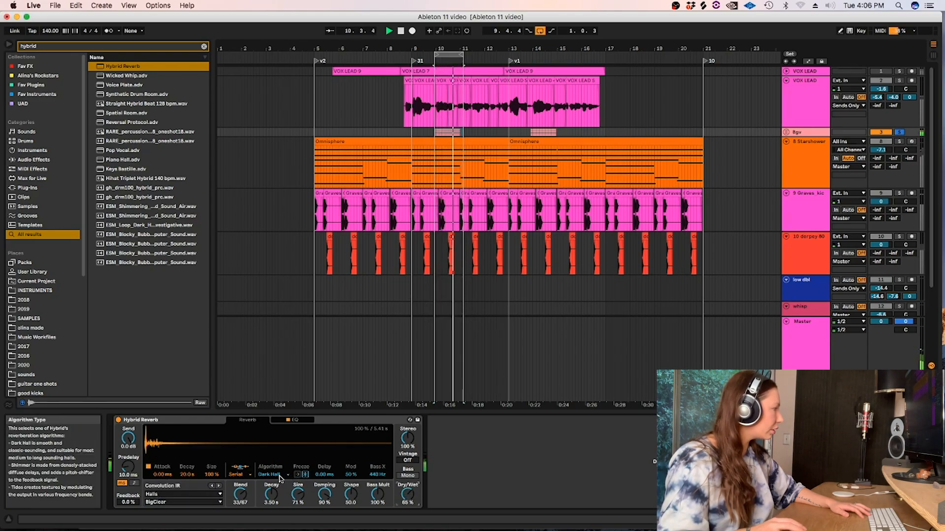
pyautogui.click(280, 474)
pyautogui.click(294, 436)
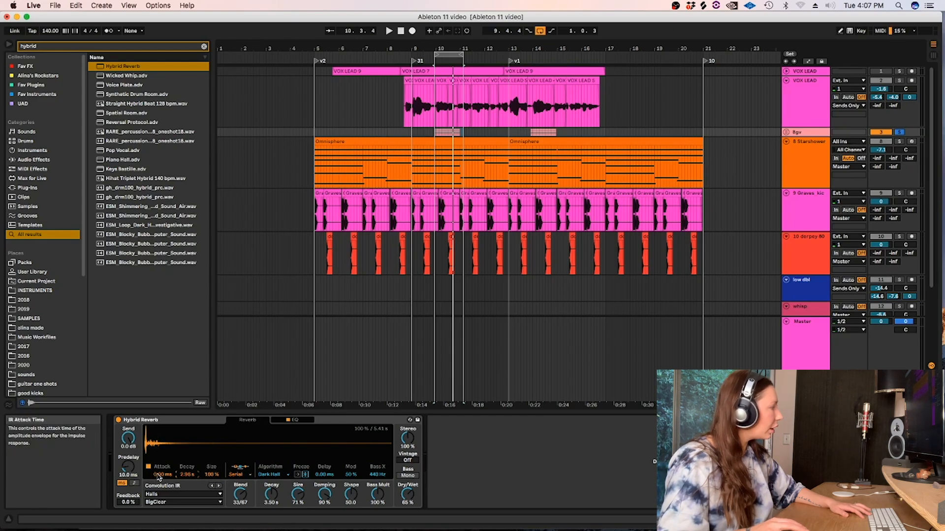
# Set the Hybrid Reverb's convolution IR Attack to 298 ms during playback and unfold the Bgv group.
pyautogui.press('space')
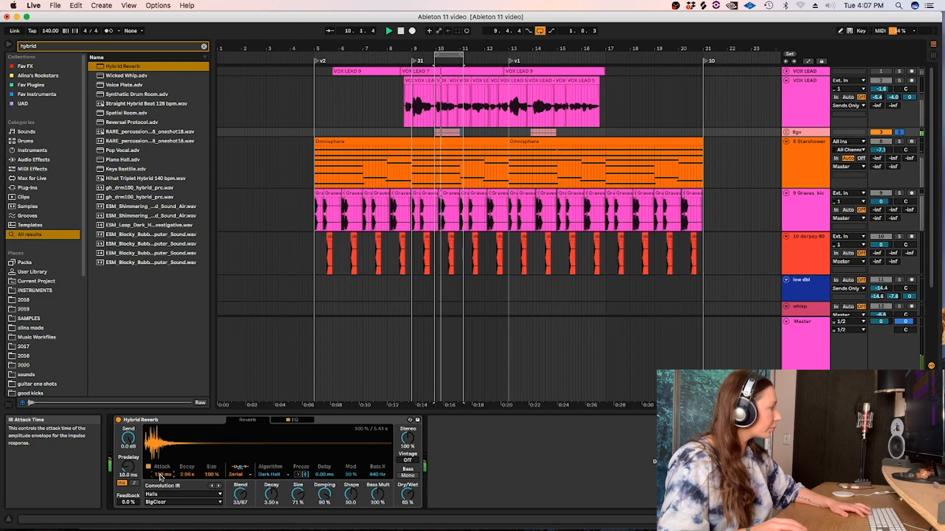
pyautogui.moveTo(161, 478)
pyautogui.mouseDown()
pyautogui.moveTo(162, 460)
pyautogui.moveTo(166, 482)
pyautogui.mouseUp()
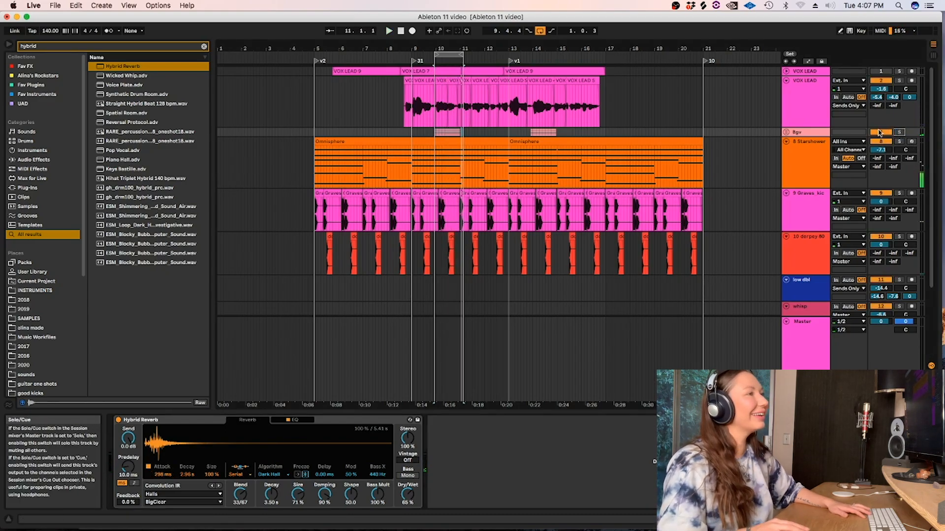
pyautogui.click(785, 132)
pyautogui.click(432, 148)
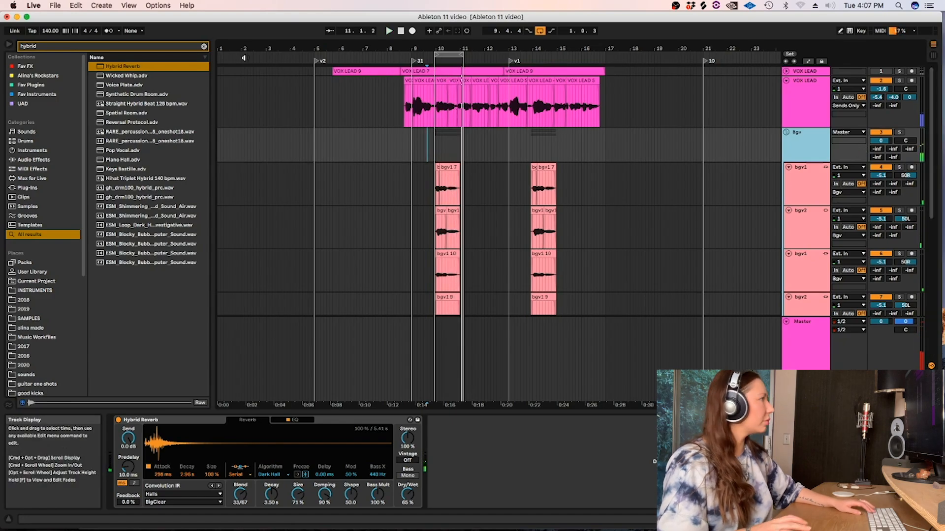
# Set the vox return send of all four background vocal tracks to -6.0 dB while listening to the loop.
pyautogui.click(807, 147)
pyautogui.click(802, 187)
pyautogui.keyDown('shift'); pyautogui.click(814, 311); pyautogui.keyUp('shift')
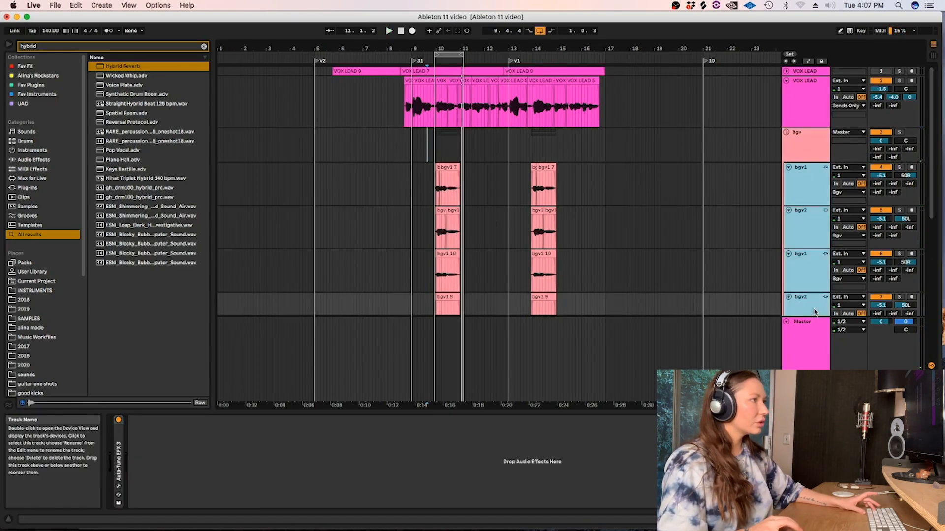
pyautogui.press('Tab')
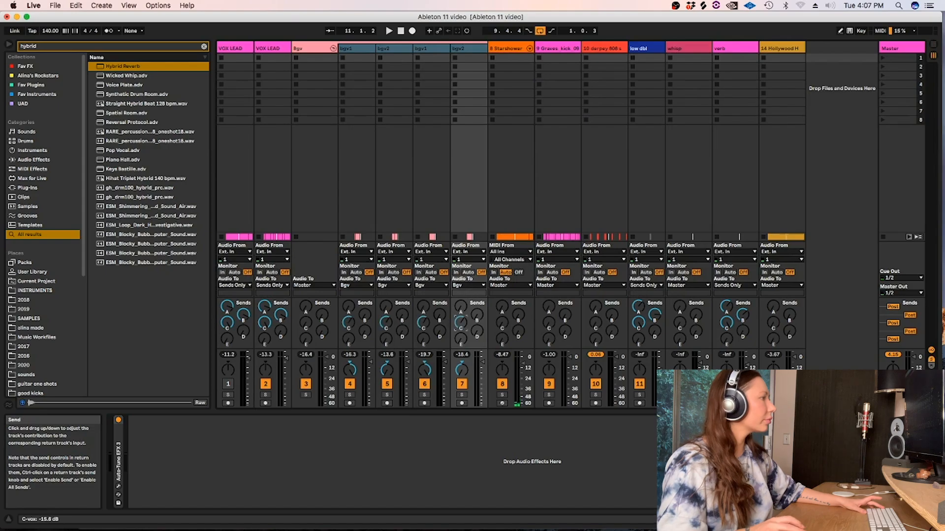
pyautogui.press('Tab')
pyautogui.press('space')
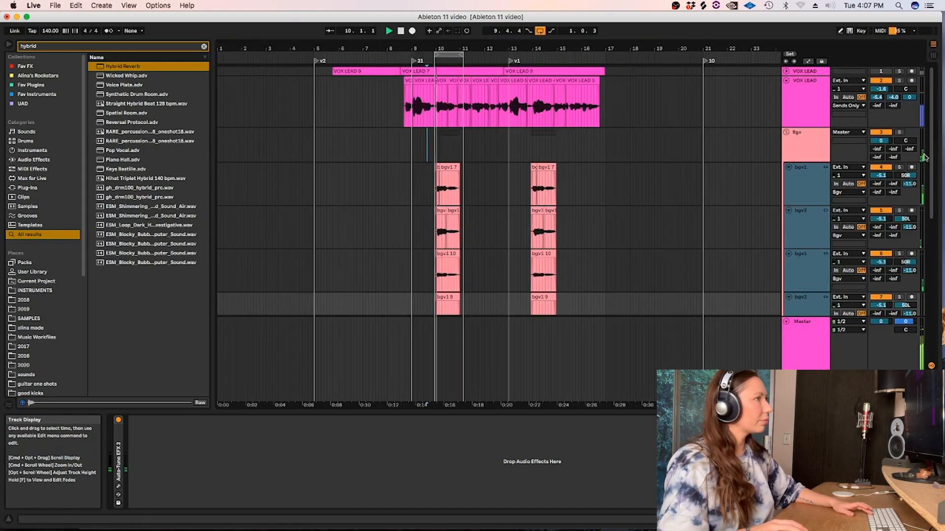
pyautogui.press('Tab')
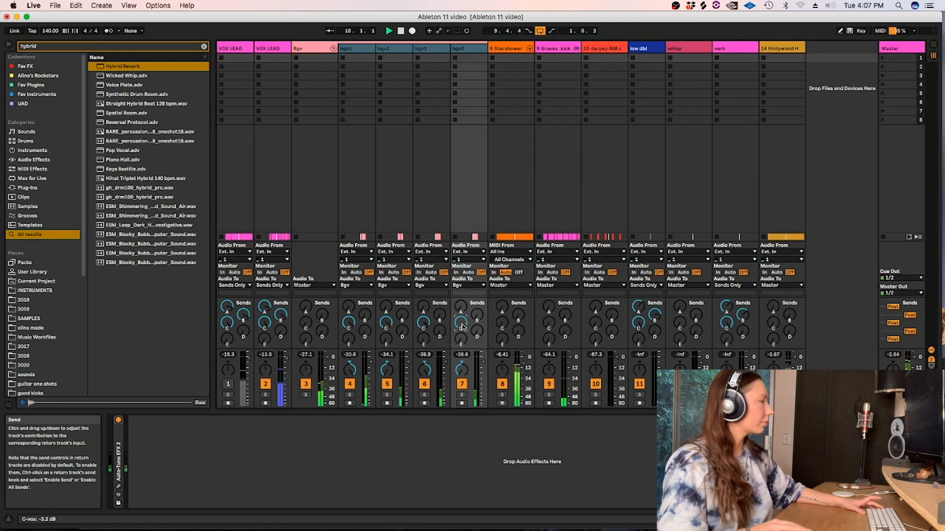
pyautogui.press('Tab')
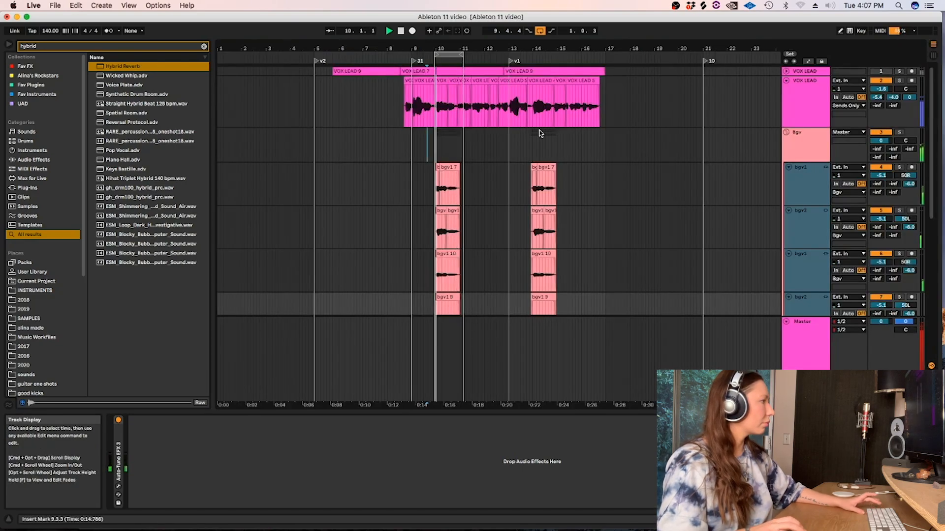
pyautogui.press('space')
# Set the Bgv group's Hybrid Reverb to the Textures, Rolling Rocks IR, with Blend 0/100, Decay 6.03 s, and Dry/Wet 98 %.
pyautogui.click(803, 139)
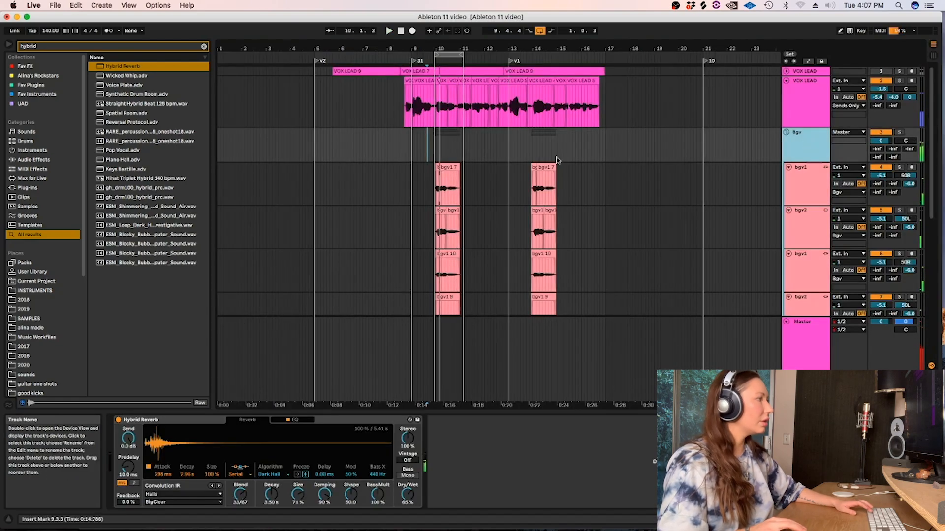
pyautogui.click(166, 502)
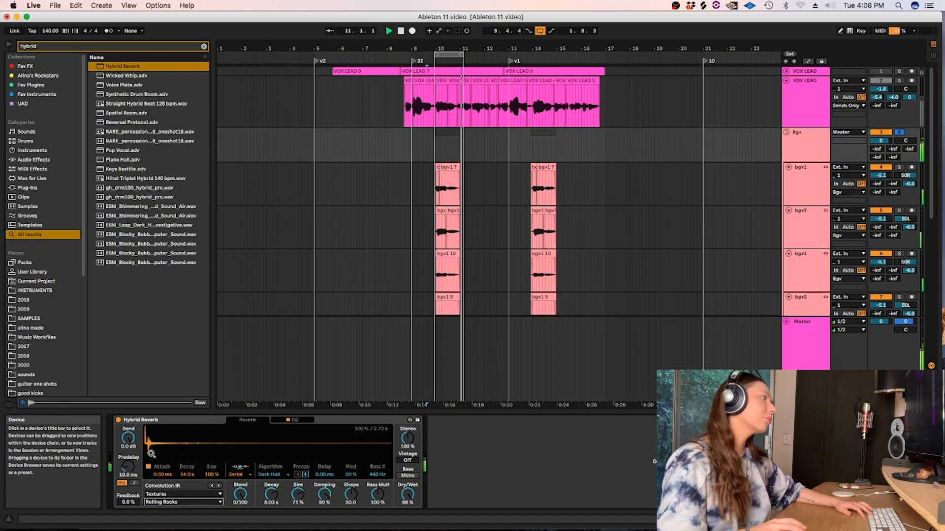
# Give the reverb's EQ a 24 dB low cut at about 1 kHz and adjust its highest band.
pyautogui.click(295, 420)
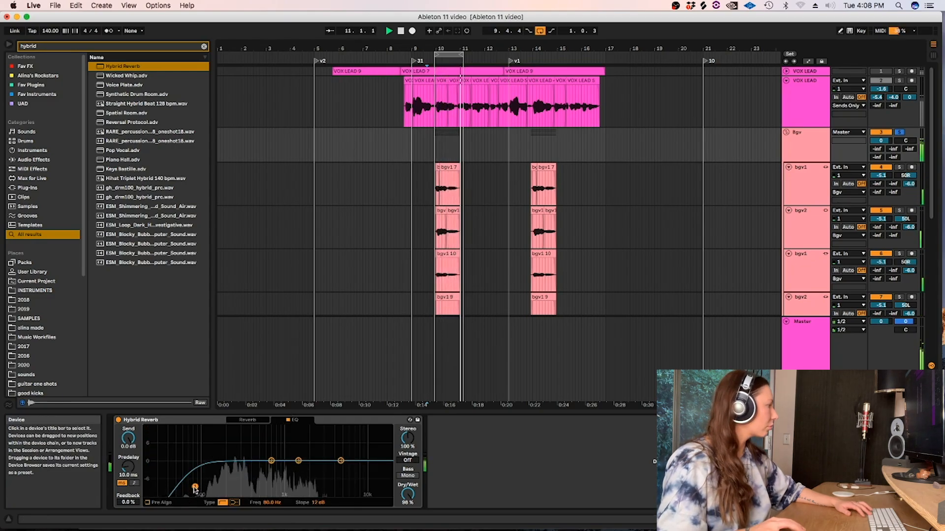
pyautogui.moveTo(250, 487); pyautogui.dragTo(268, 472)
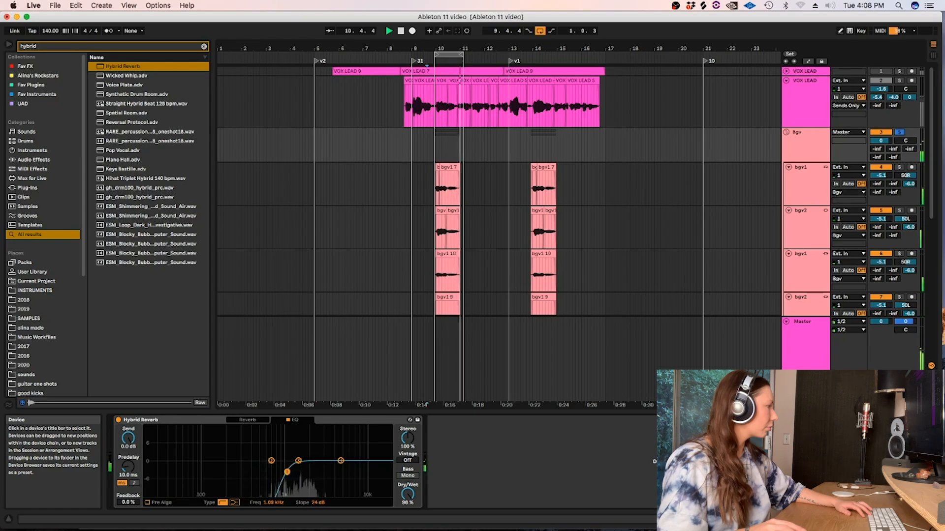
pyautogui.moveTo(340, 461); pyautogui.dragTo(280, 430)
pyautogui.click(252, 421)
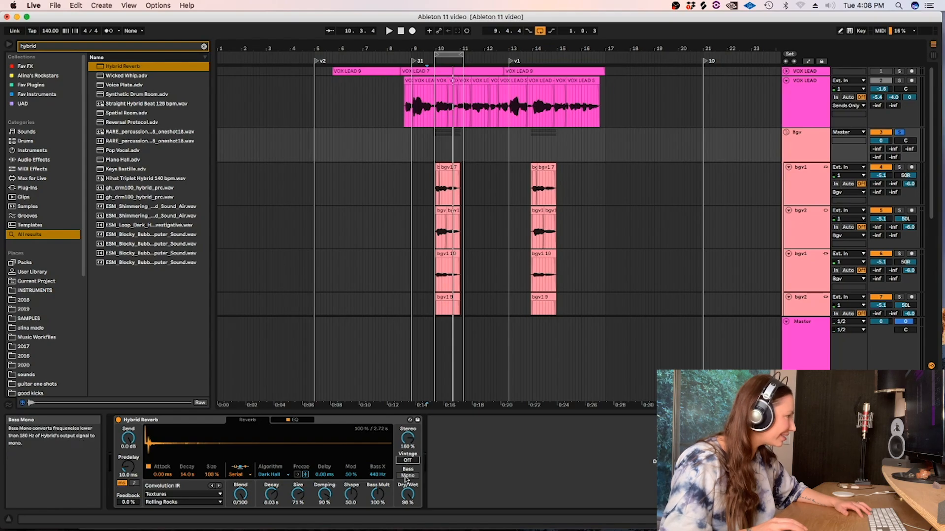
# Try the Plates Digital, Made for Drums, and Halls categories for the reverb's convolution IR.
pyautogui.click(161, 494)
pyautogui.click(155, 472)
pyautogui.click(207, 494)
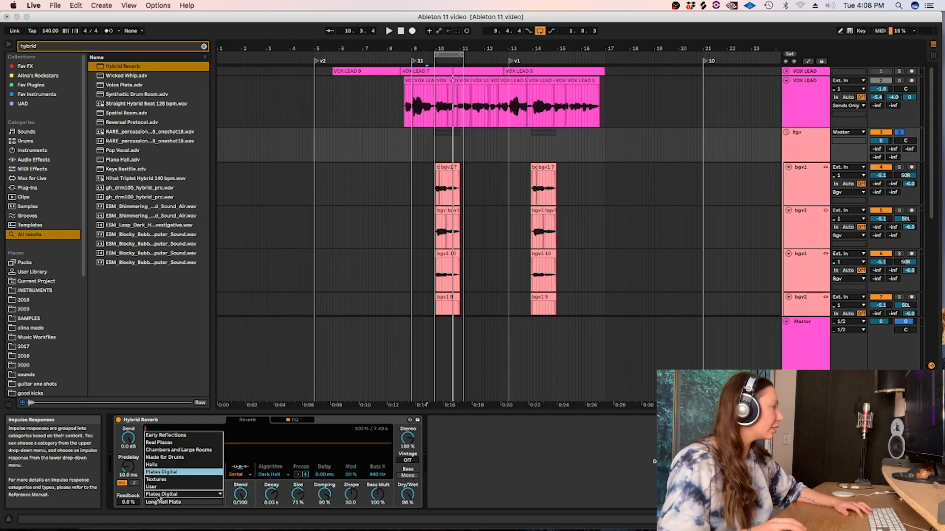
pyautogui.click(231, 487)
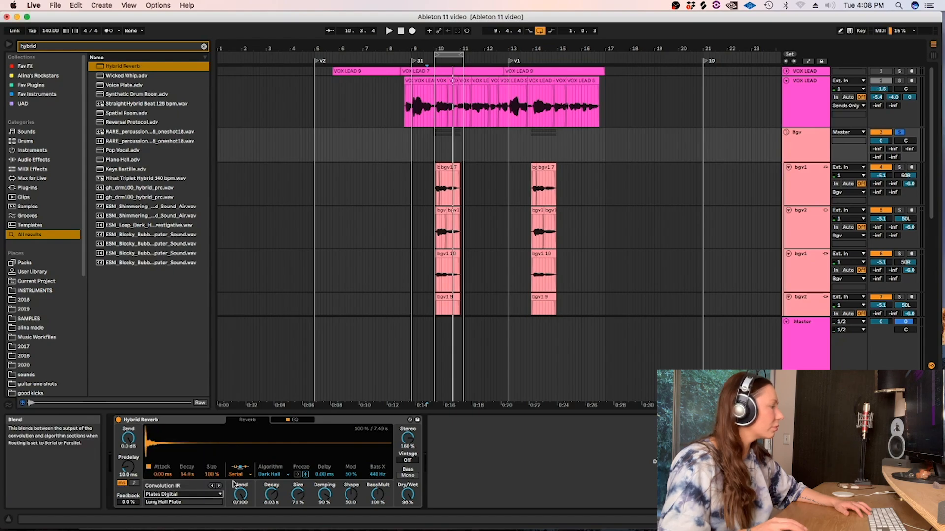
pyautogui.click(181, 494)
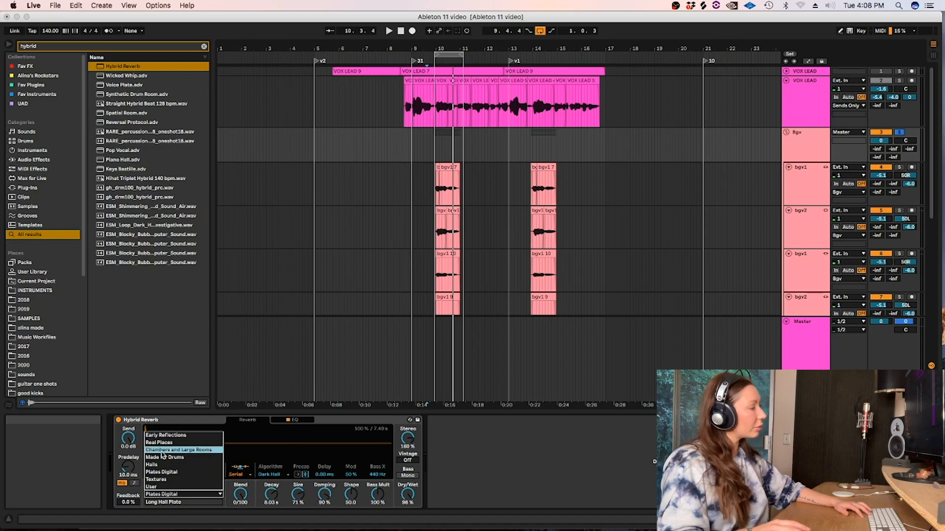
pyautogui.click(160, 458)
pyautogui.click(186, 494)
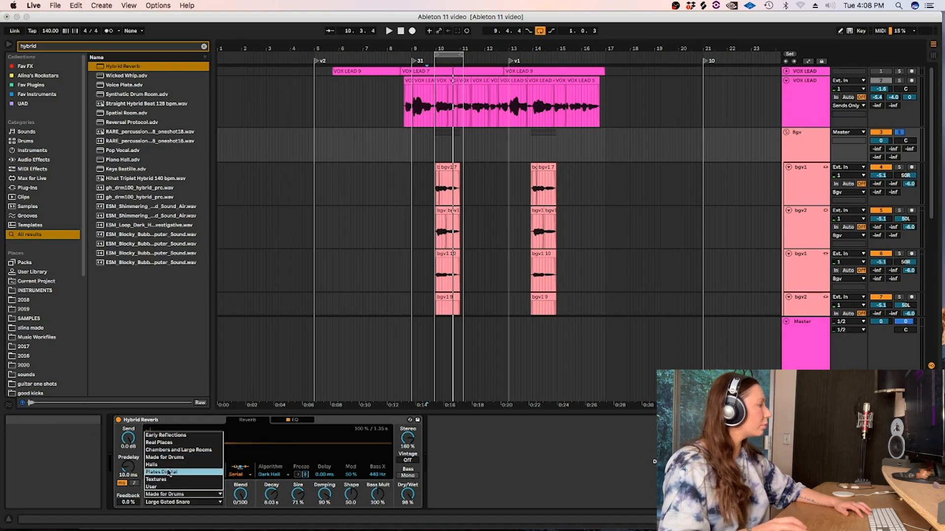
pyautogui.click(153, 465)
# Set the convolution IR to Textures, JetWashBlanket, and audition the background vocals with arrangement looping turned off.
pyautogui.click(162, 494)
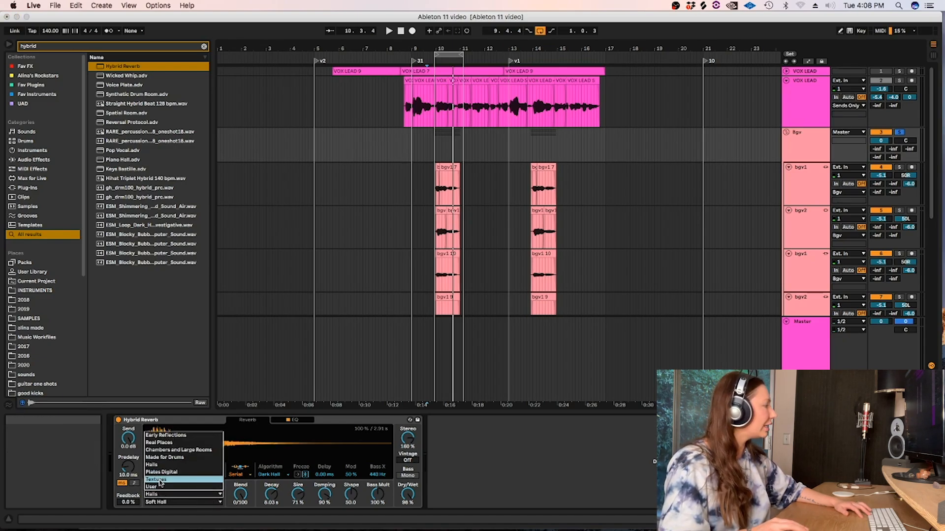
pyautogui.click(156, 480)
pyautogui.click(167, 502)
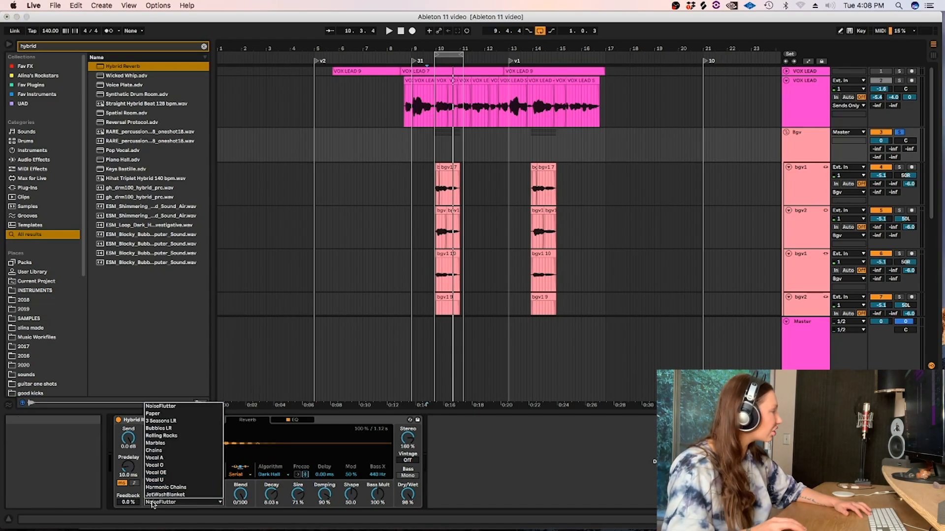
pyautogui.click(156, 495)
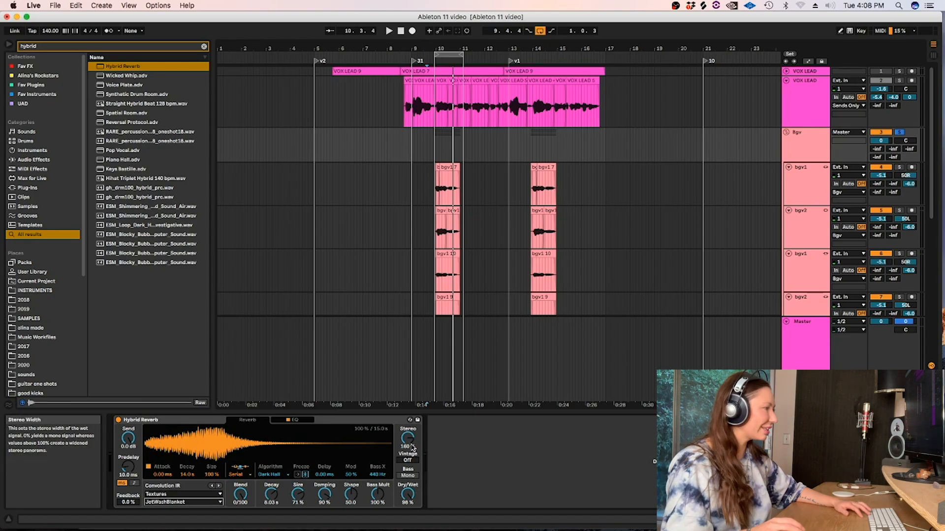
pyautogui.press('space')
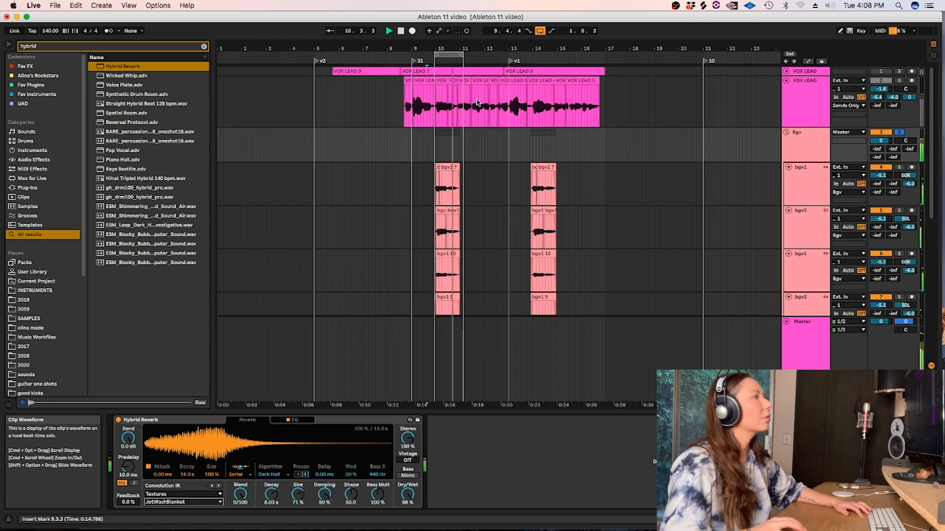
pyautogui.click(540, 31)
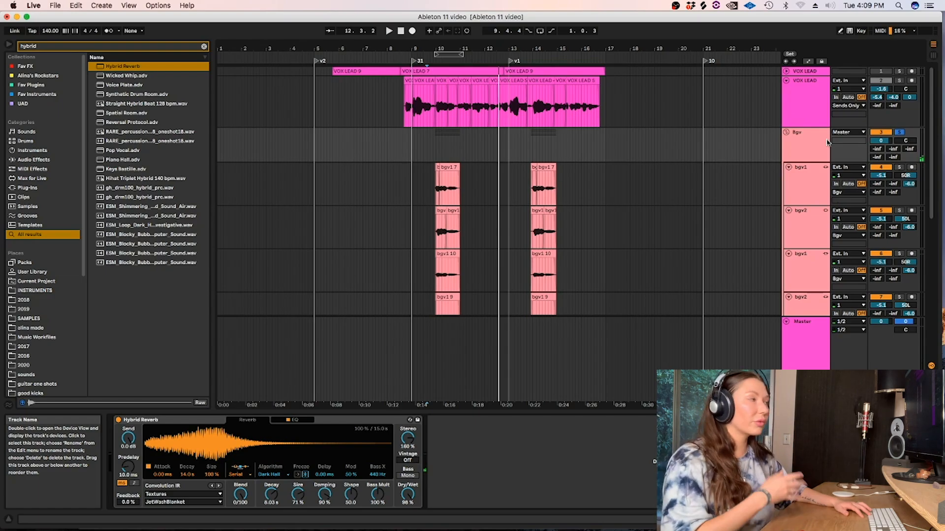
# Fold the Bgv group and select the gap before its second phrase, from 12.2.1 to 13.4.2.
pyautogui.click(786, 133)
pyautogui.moveTo(532, 135); pyautogui.dragTo(490, 134)
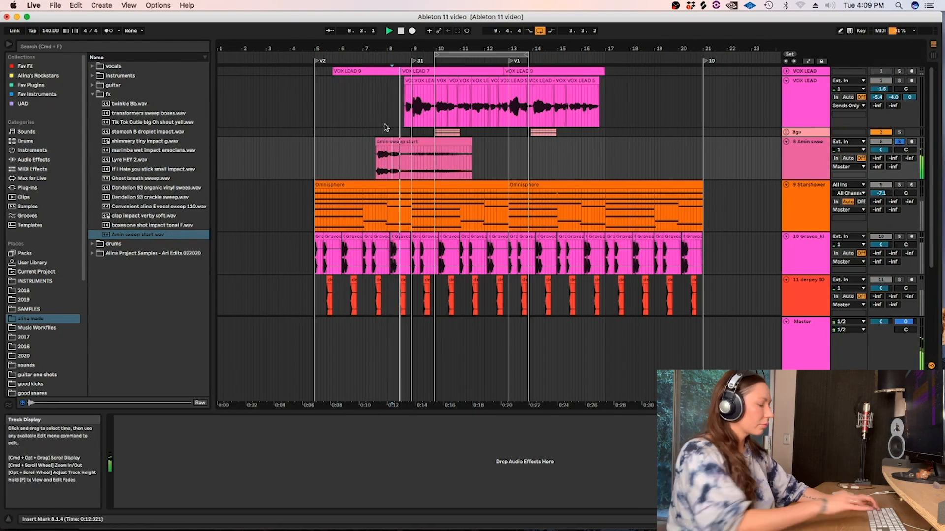
pyautogui.scroll(3, 386, 127)
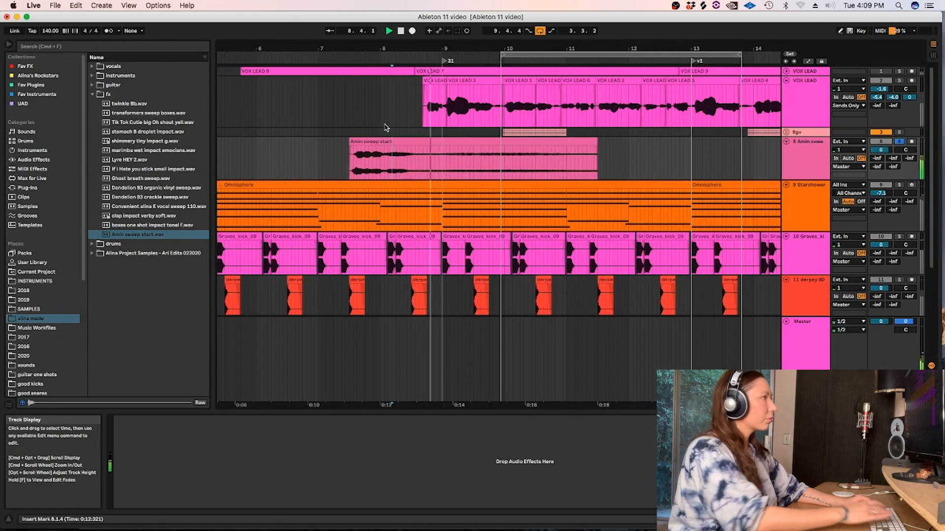
# Trim the Amin sweep start clip to run from 8.3.2 to 10.4.1.
pyautogui.moveTo(299, 159); pyautogui.dragTo(415, 159)
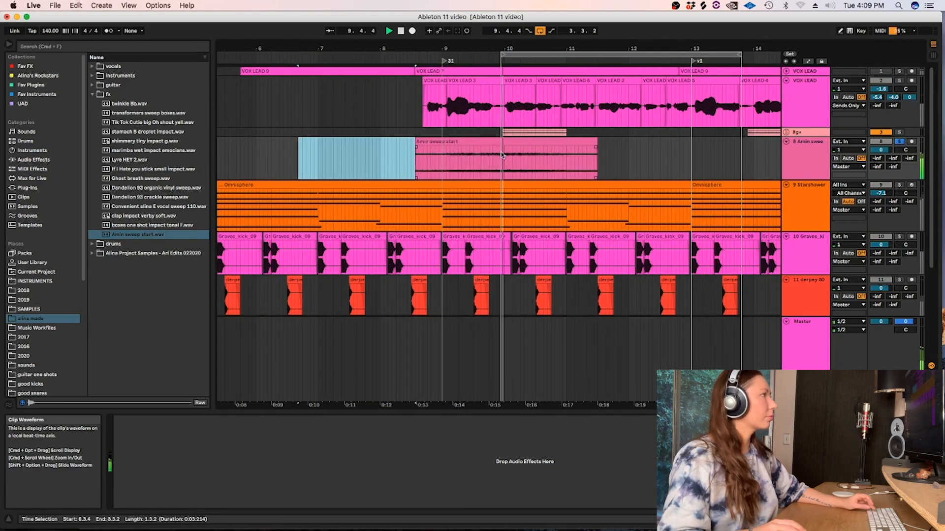
pyautogui.moveTo(621, 156); pyautogui.dragTo(551, 155)
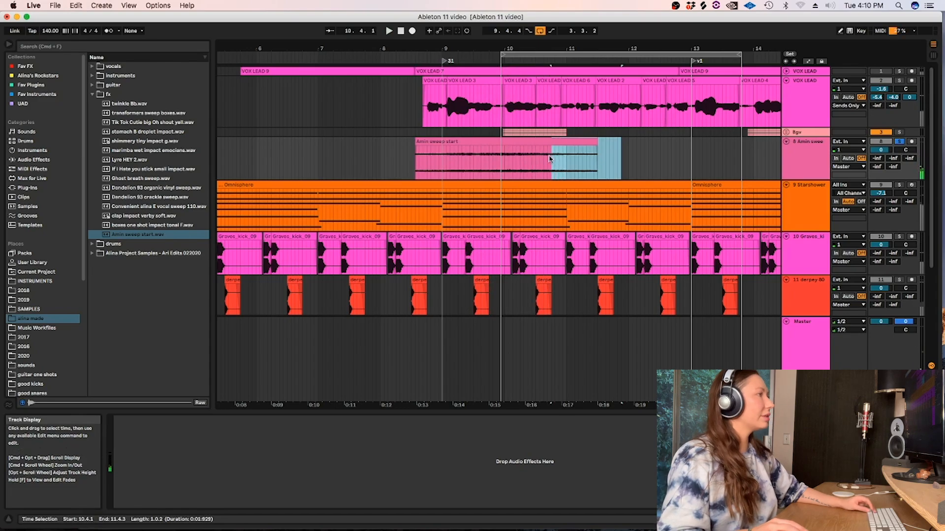
pyautogui.press('Delete')
# Add a fade-in to the sweep clip, move it to about bar 3, and play it with its track unsoloed.
pyautogui.press('f')
pyautogui.moveTo(418, 147); pyautogui.dragTo(283, 160)
pyautogui.scroll(-3, 633, 143)
pyautogui.click(899, 142)
pyautogui.press('space')
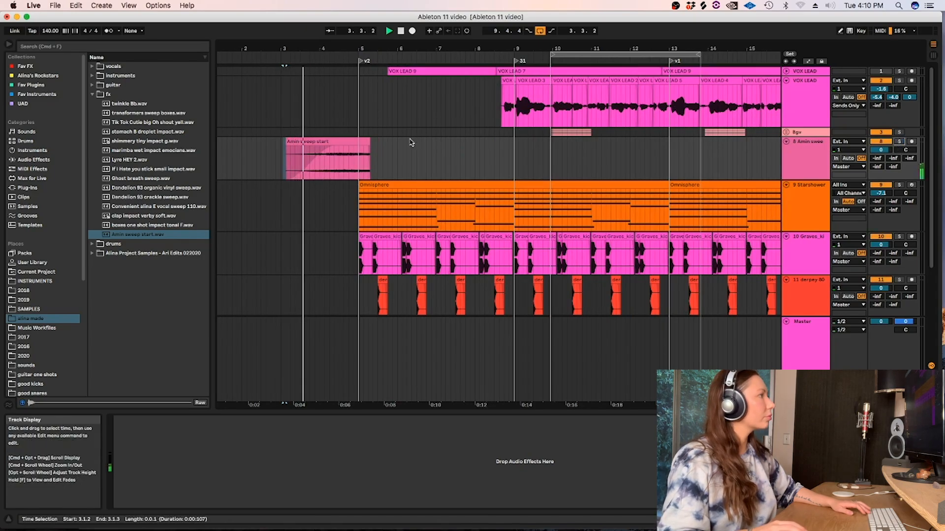
# Change the arrangement grid spacing, move the sweep clip to start at 7.1.1, and trim its end to 9.1.1.
pyautogui.click(439, 204)
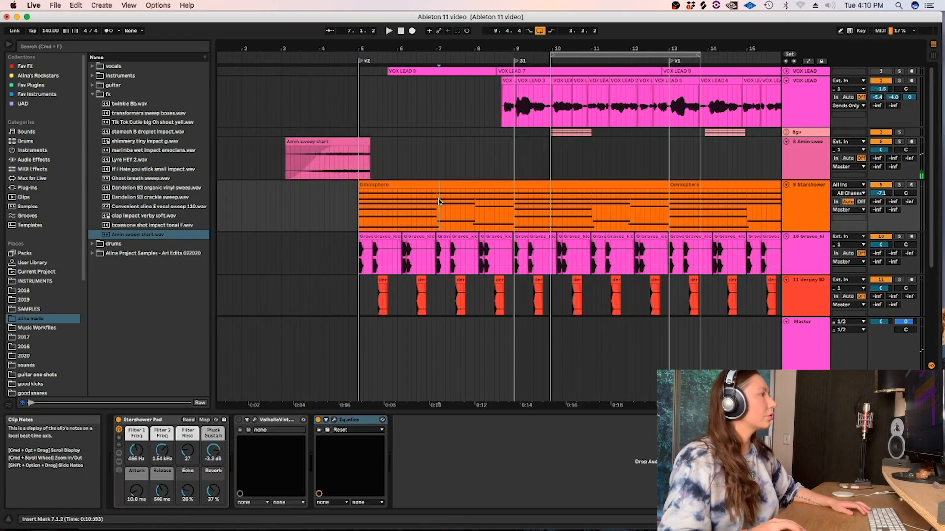
pyautogui.click(497, 205)
pyautogui.rightClick(496, 205)
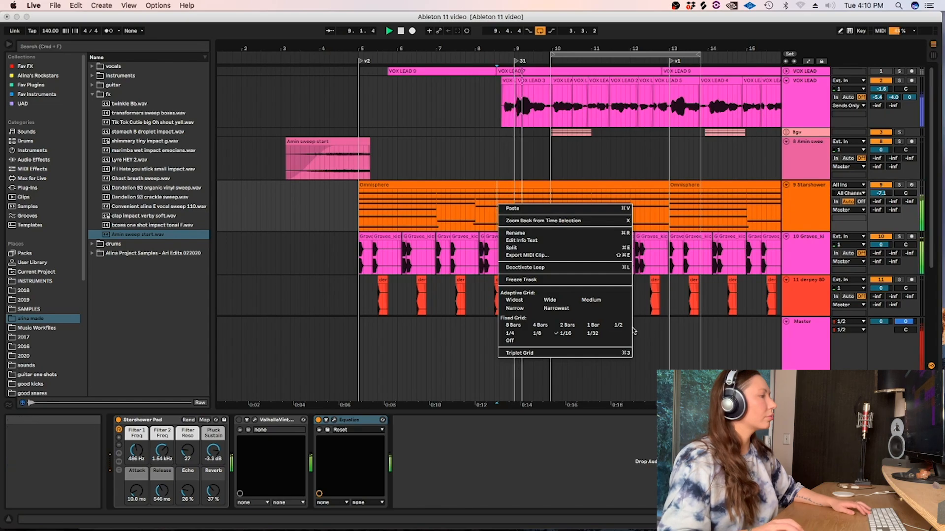
pyautogui.click(566, 306)
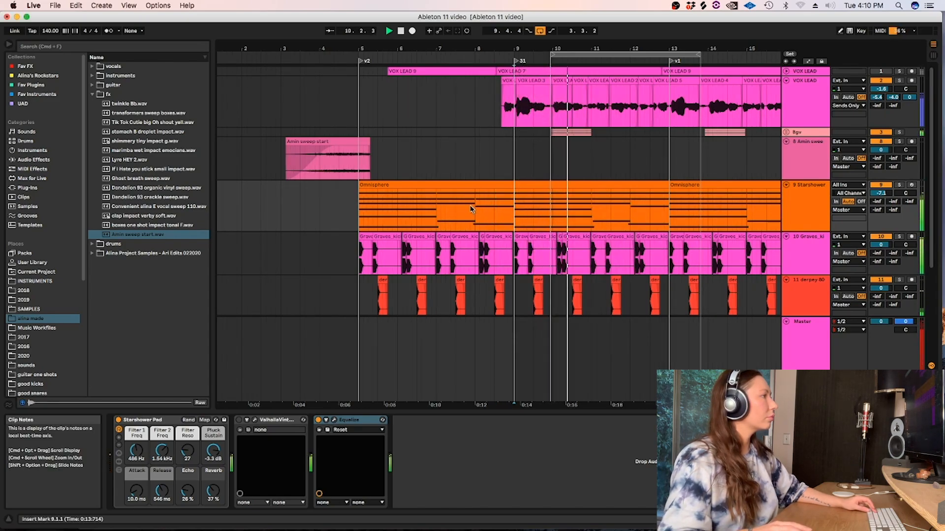
pyautogui.moveTo(296, 162); pyautogui.dragTo(516, 159)
pyautogui.click(446, 161)
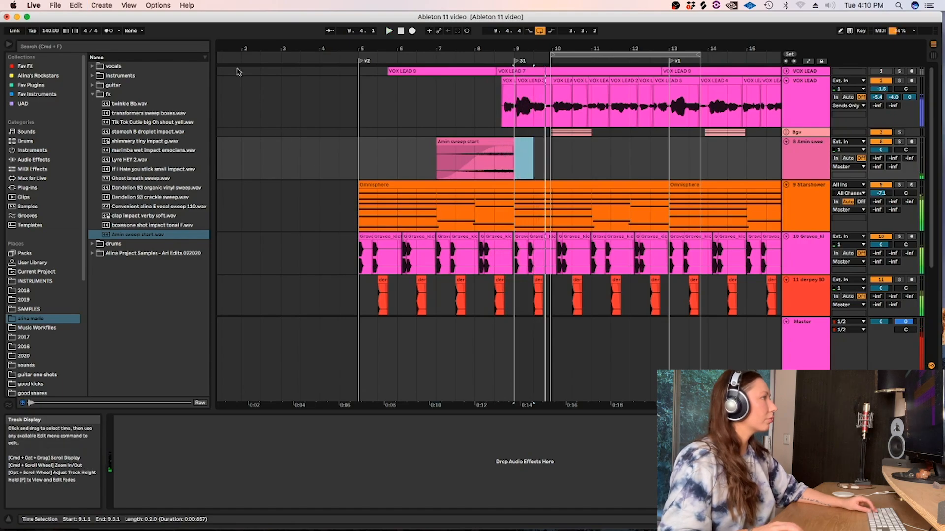
# Search the browser for "pancak" and add PanCake2 to the Amin sweep track.
pyautogui.click(44, 45)
pyautogui.write('pancak')
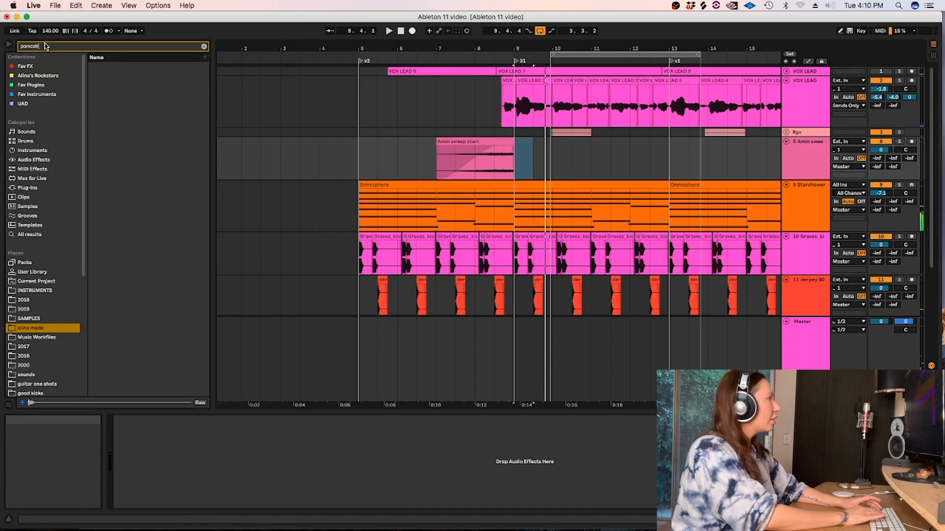
pyautogui.moveTo(107, 73); pyautogui.dragTo(470, 177)
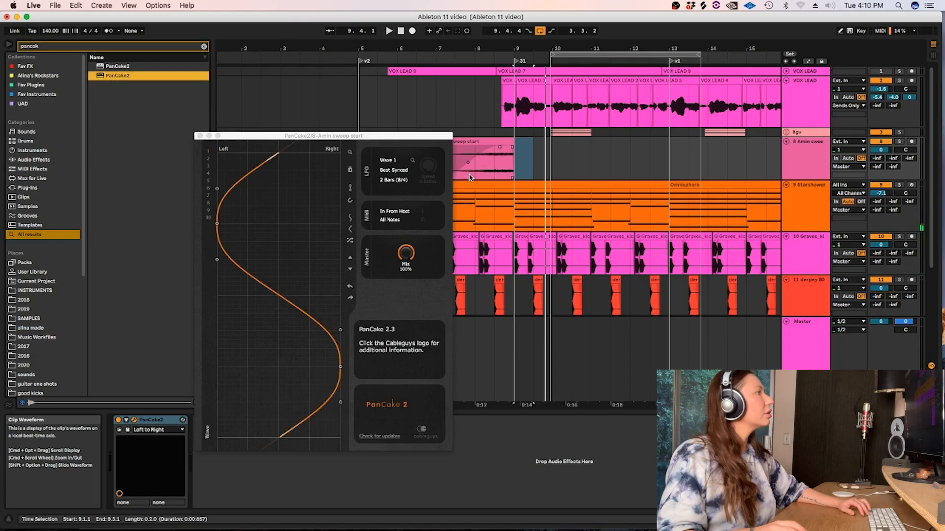
# Set PanCake2's LFO rate to 1/2 and Mix to 70 %, close its window, and play the sweep from 7.1.1.
pyautogui.click(386, 183)
pyautogui.click(401, 263)
pyautogui.moveTo(404, 256); pyautogui.dragTo(405, 273)
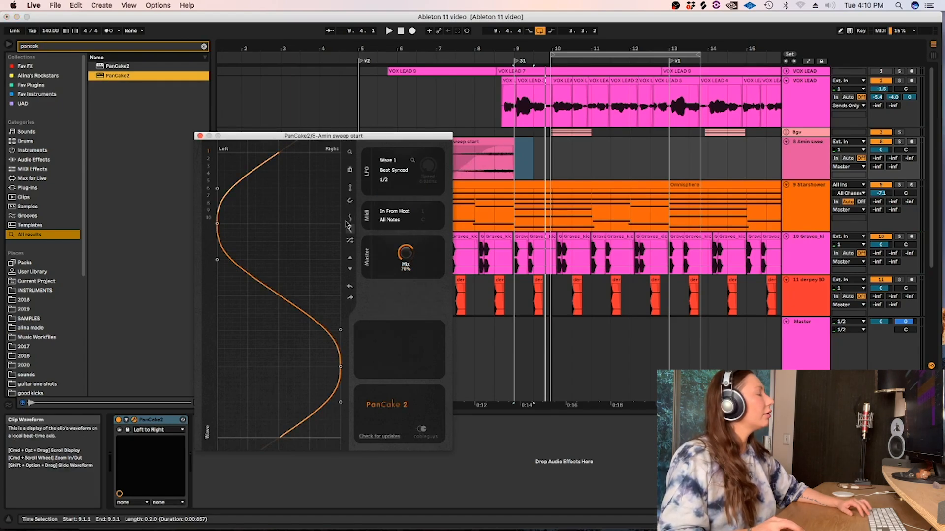
pyautogui.click(200, 136)
pyautogui.click(436, 162)
pyautogui.press('space')
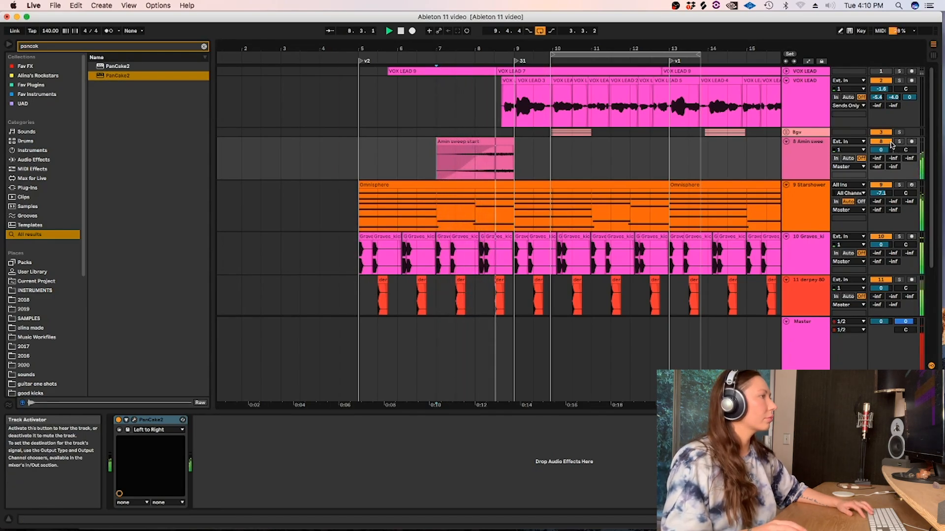
# Stop the playback, unfold the Bgv group, and place the insert marker at 9.3.1 on its track.
pyautogui.click(632, 148)
pyautogui.press('space')
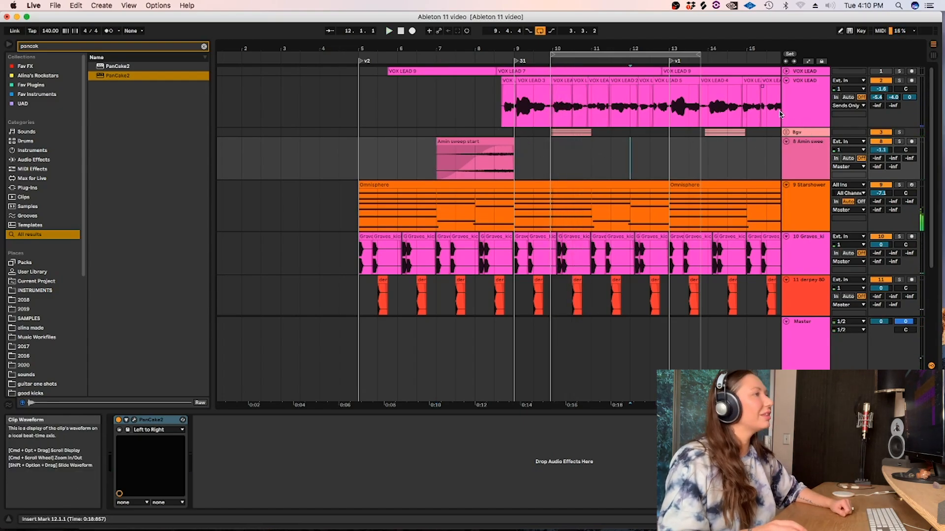
pyautogui.click(785, 131)
pyautogui.click(541, 149)
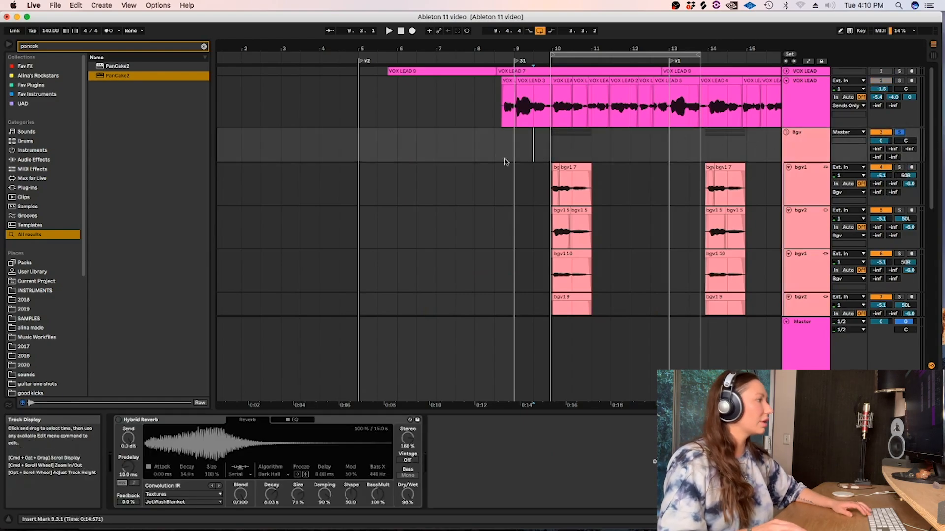
# Enable the Bgv group's Hybrid Reverb with the Halls impulse response BigClear and 40 % Dry/Wet, and play the group.
pyautogui.click(118, 420)
pyautogui.click(173, 494)
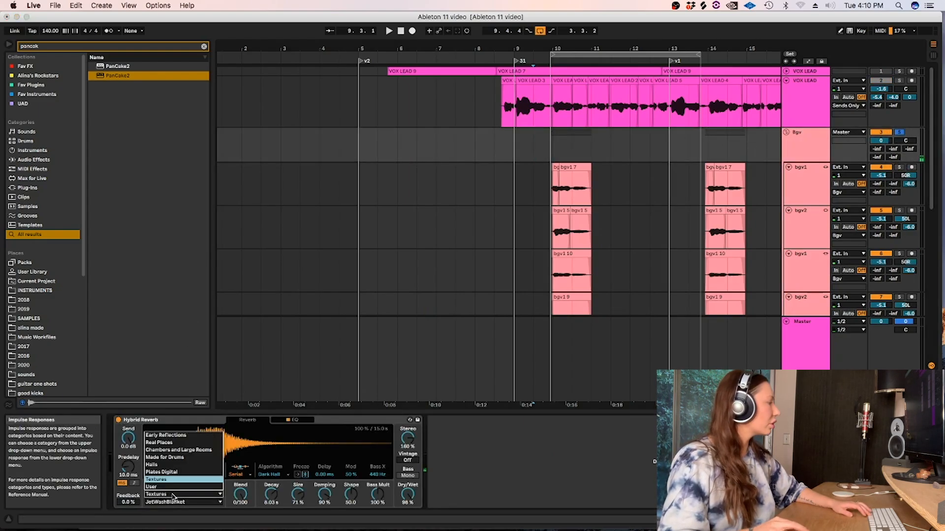
pyautogui.click(177, 464)
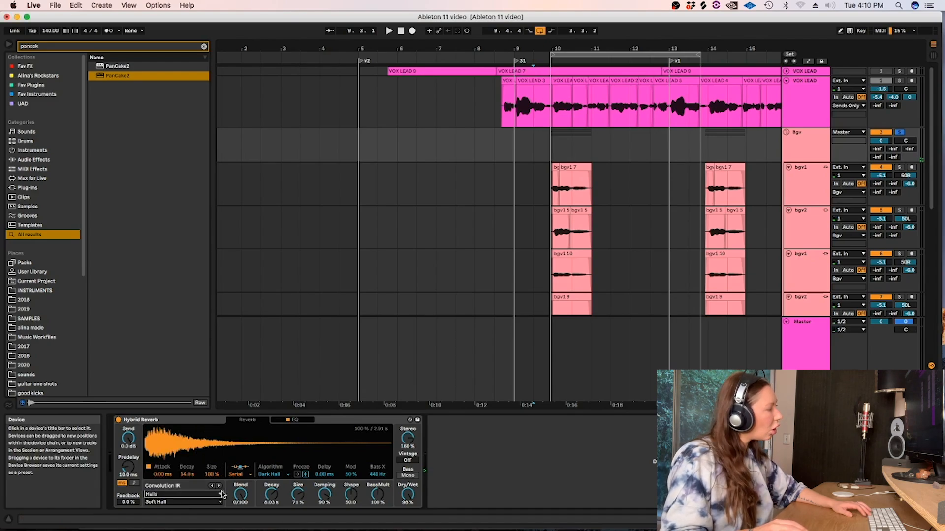
pyautogui.click(185, 501)
pyautogui.click(177, 494)
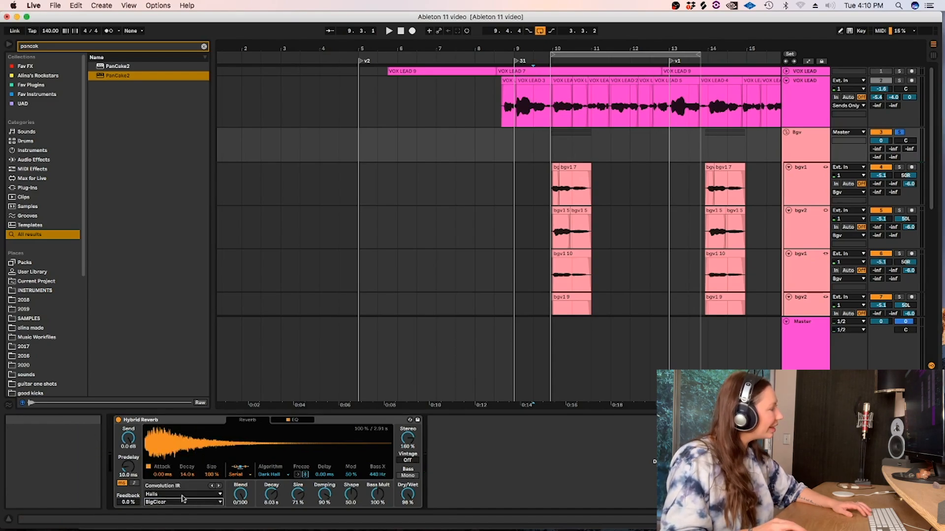
pyautogui.press('space')
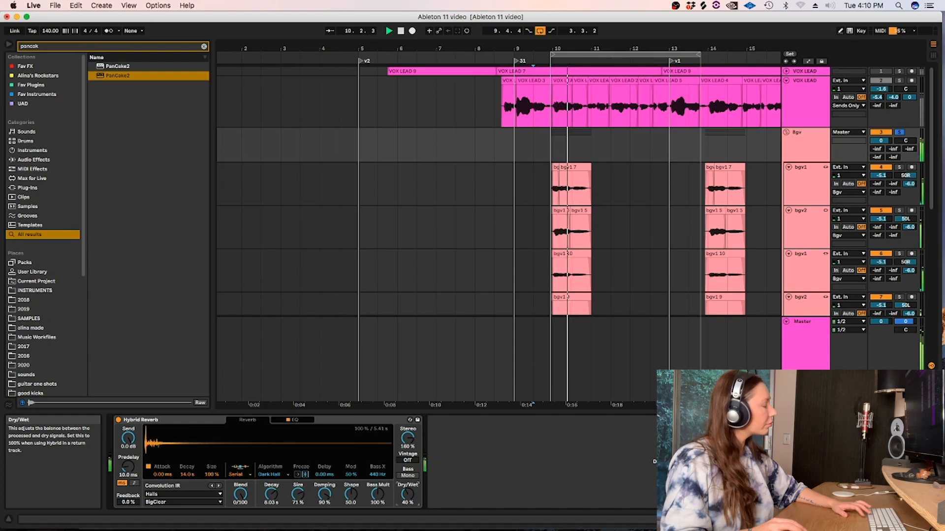
# Raise the upper band's gain in Hybrid Reverb's EQ to -1.2 dB while listening, and return to its reverb settings.
pyautogui.click(294, 419)
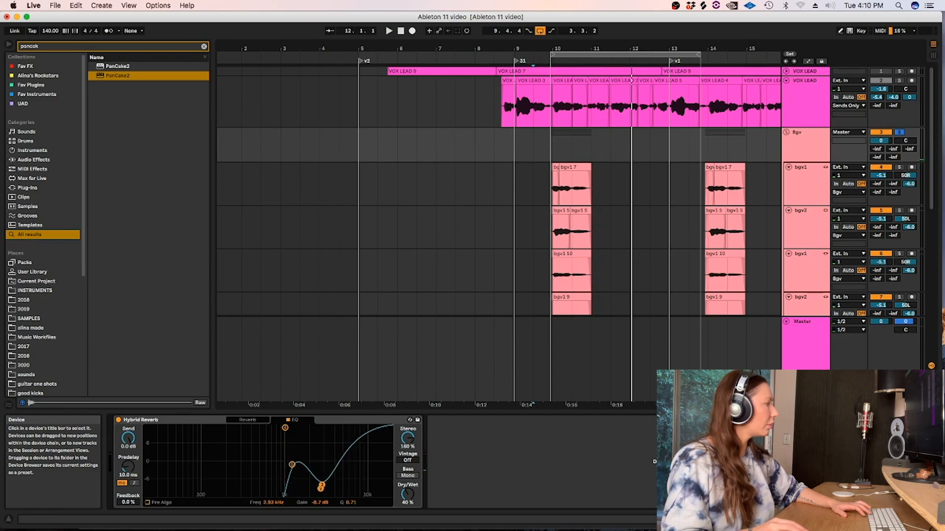
pyautogui.press('space')
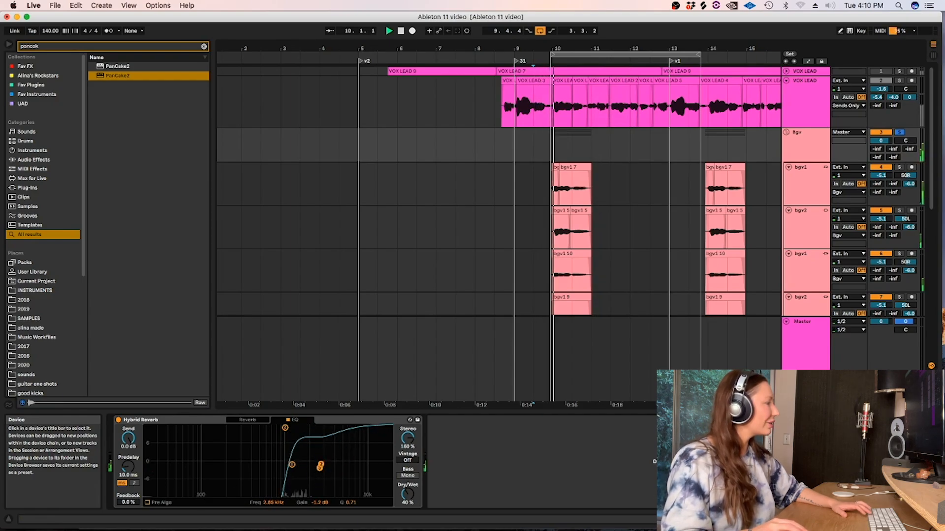
pyautogui.click(258, 422)
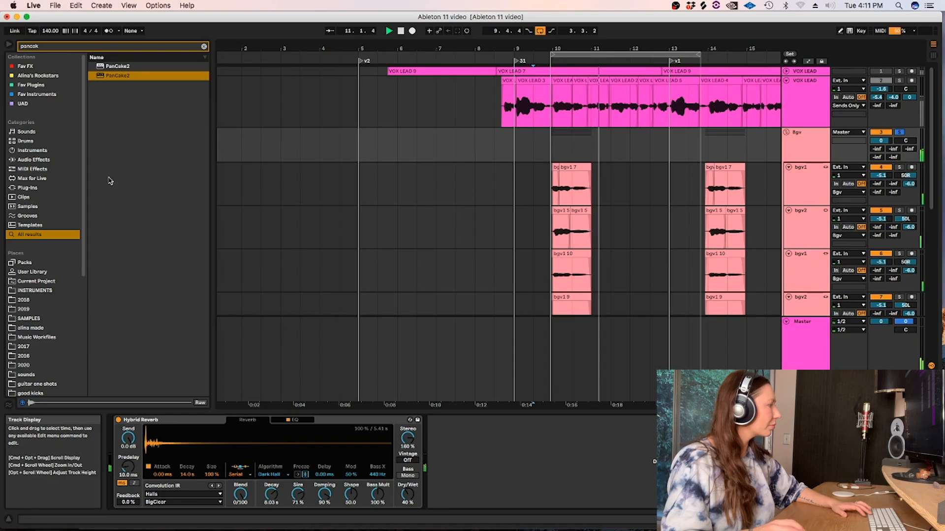
pyautogui.press('space')
# Unsolo the Bgv group and play the full arrangement from 9.1.1.
pyautogui.click(899, 131)
pyautogui.click(511, 148)
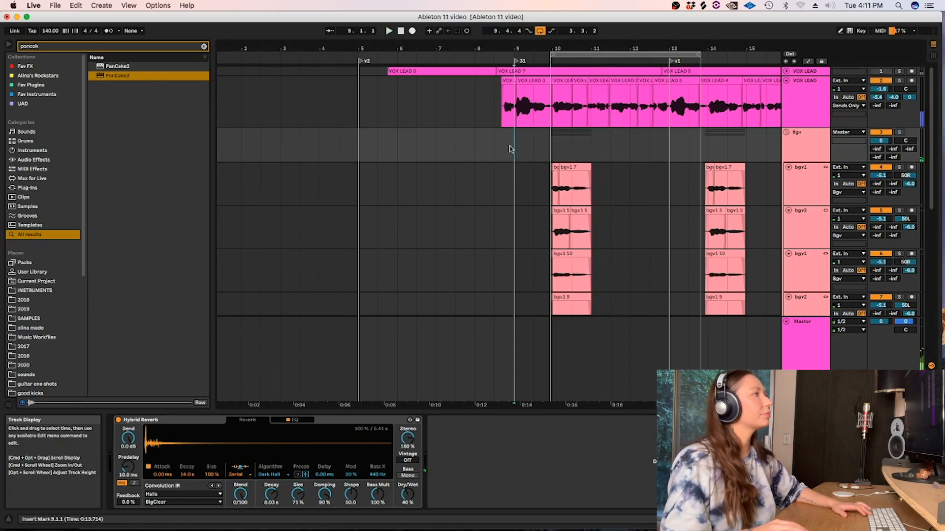
pyautogui.press('space')
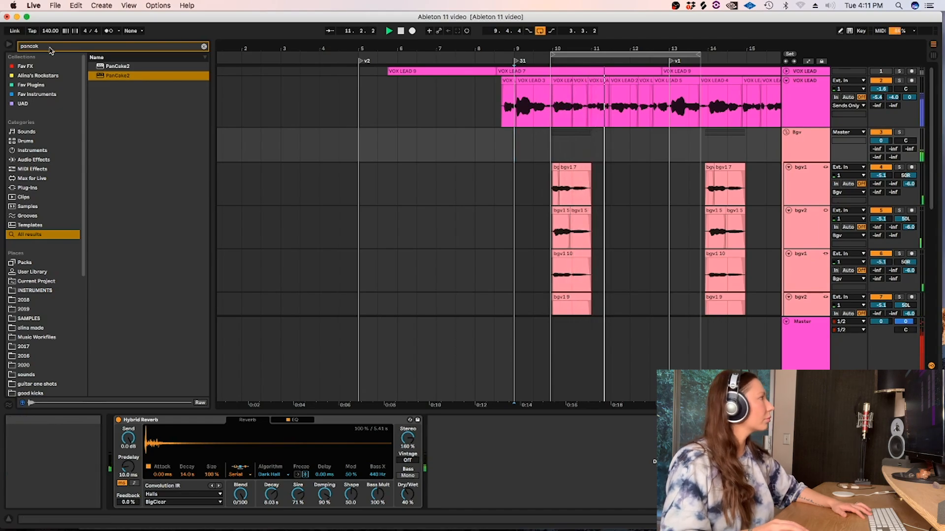
# Search the browser for "equa", select Equalize, and show the devices of the VOX LEAD track.
pyautogui.press('super+f')
pyautogui.write('equa')
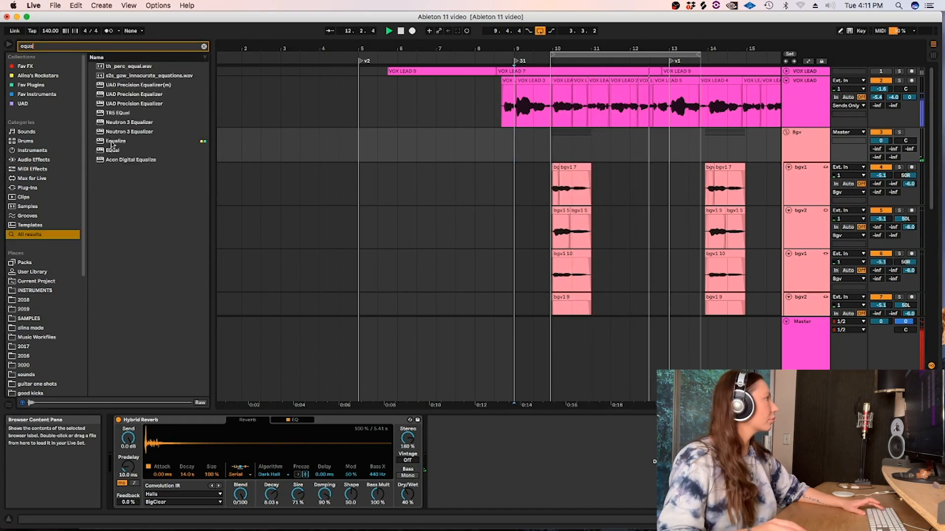
pyautogui.click(553, 121)
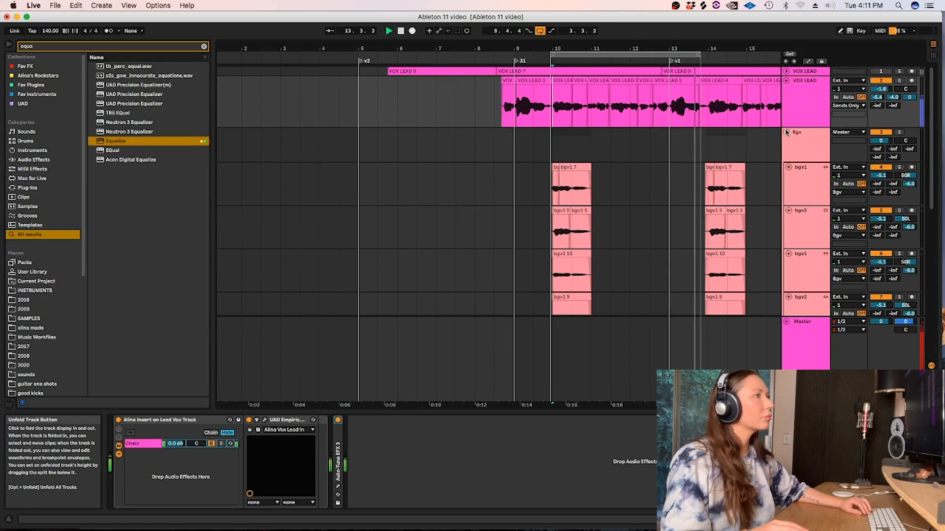
# Fold the Bgv group, show the whole arrangement, and switch off the arrangement loop.
pyautogui.click(786, 132)
pyautogui.click(632, 130)
pyautogui.press('w')
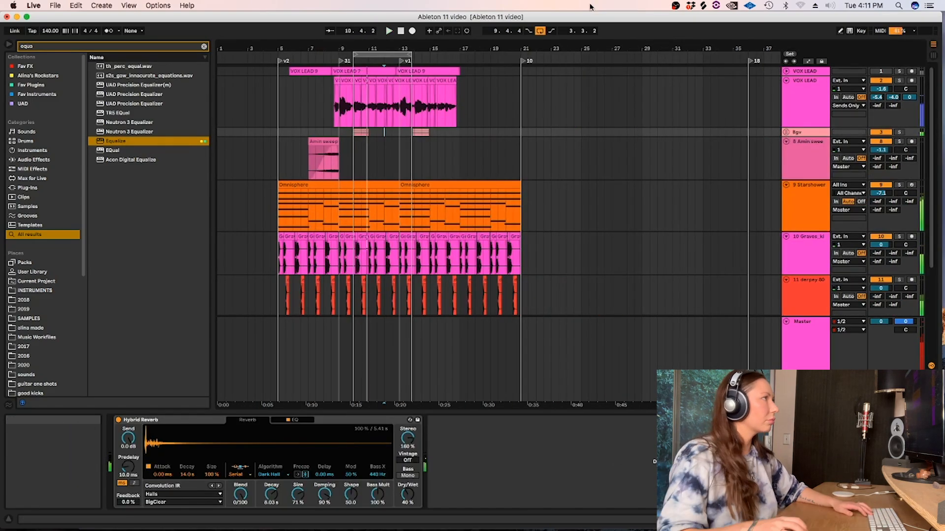
pyautogui.click(540, 33)
pyautogui.click(264, 152)
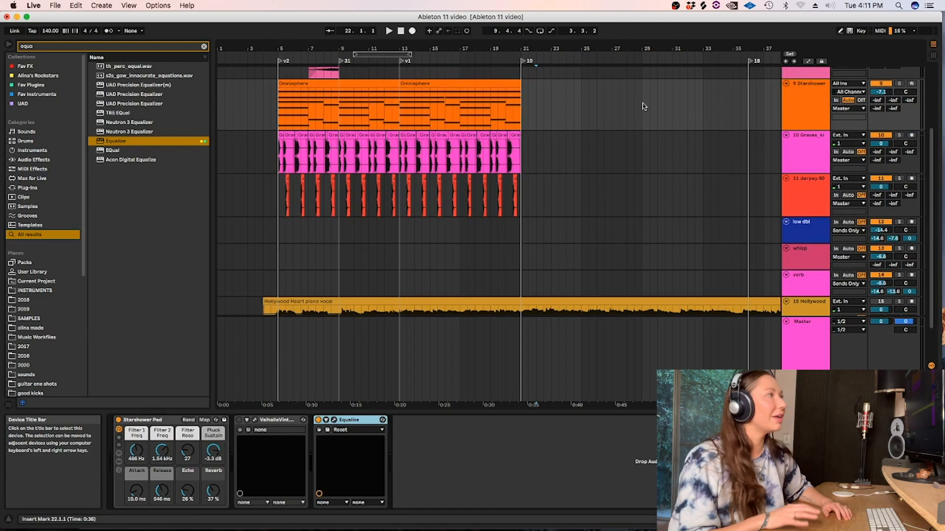
pyautogui.moveTo(931, 131); pyautogui.dragTo(931, 69)
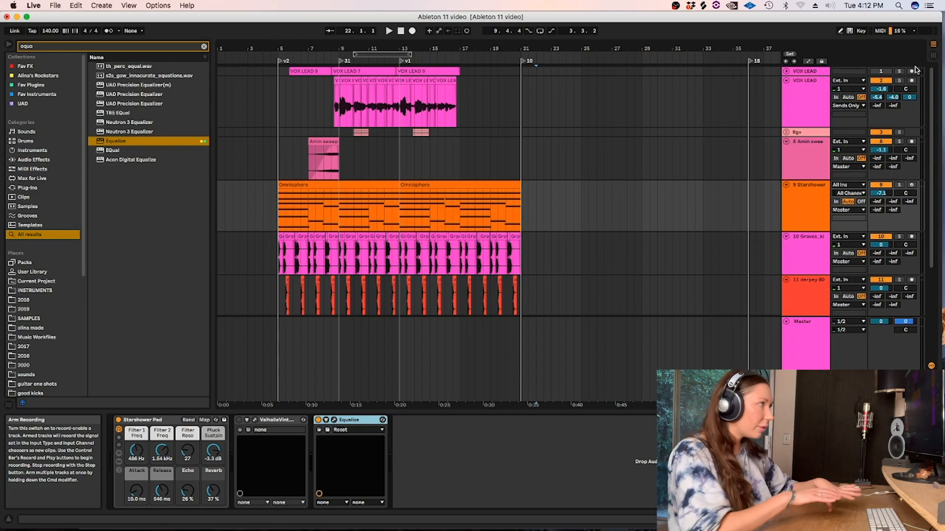
# Hide the device view and inspect the kick clips near bar 20 at a closer zoom.
pyautogui.click(511, 238)
pyautogui.press('alt+super+l')
pyautogui.press('+')
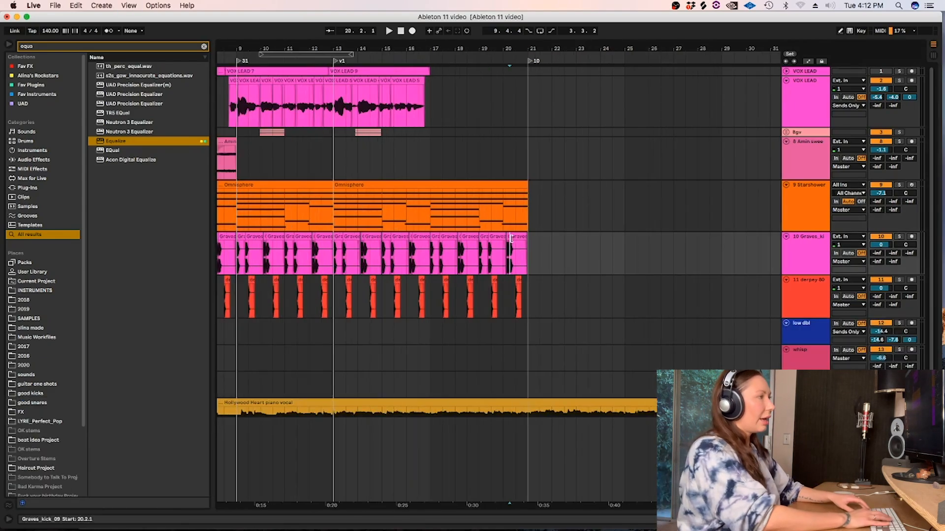
pyautogui.moveTo(482, 507); pyautogui.dragTo(541, 502)
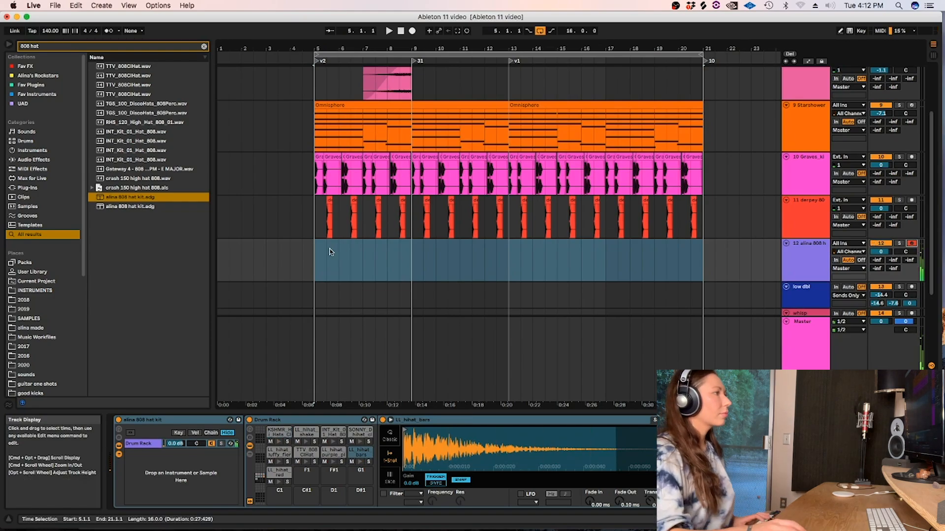
# Record a hi-hat part on the alina 808 hat kit track from 5.1.1 past bar 9 with the arrangement loop off.
pyautogui.click(315, 256)
pyautogui.press('F9')
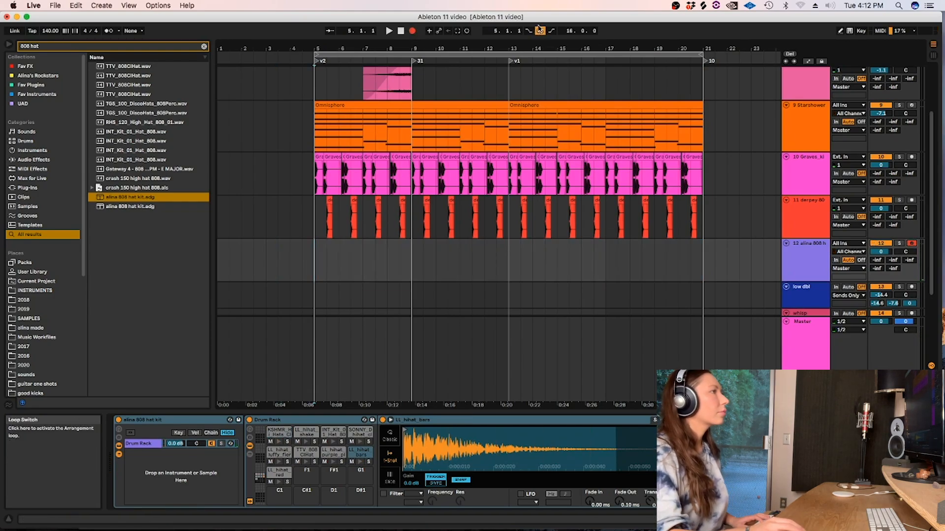
pyautogui.click(540, 30)
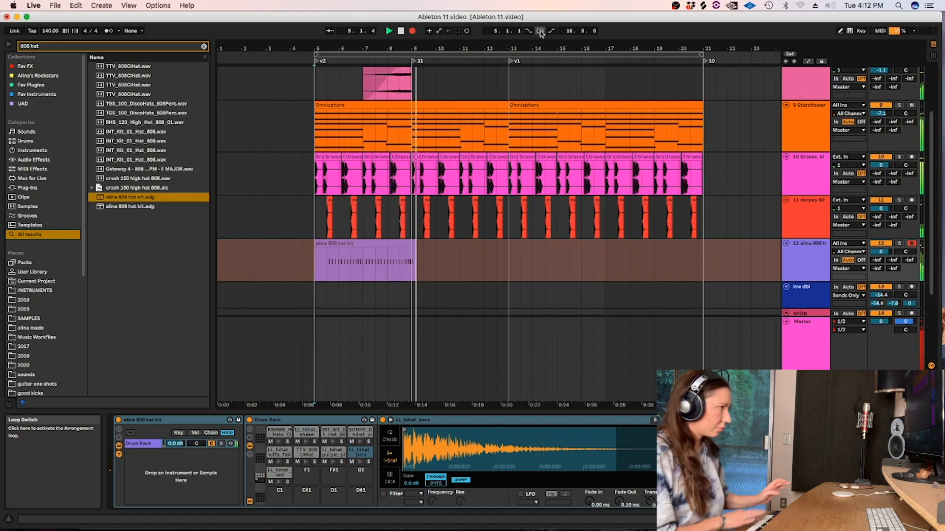
pyautogui.press('space')
# Cut the recorded hi-hat clip down to 6.1.1–9.1.1 and add LL_hihat_bars notes at 3.4.3 and 3.4.4.
pyautogui.moveTo(449, 255); pyautogui.dragTo(336, 256)
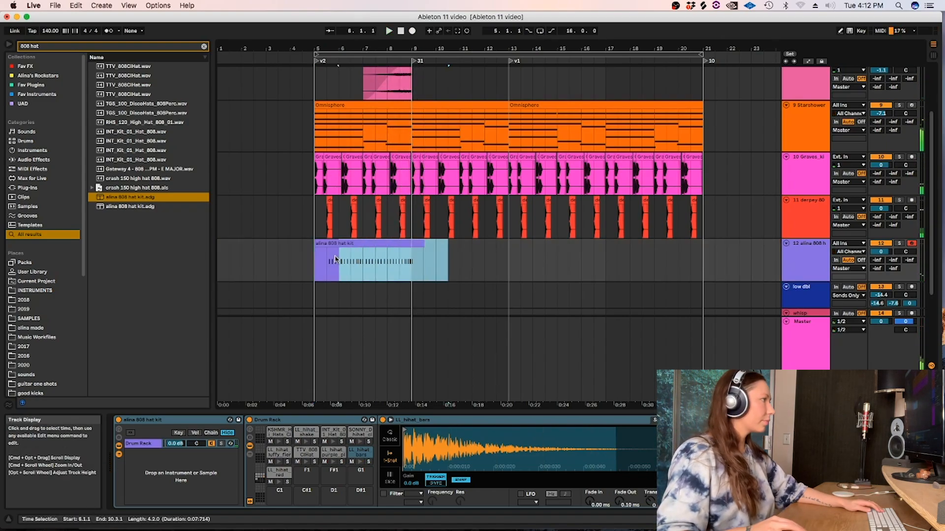
pyautogui.press('super+e')
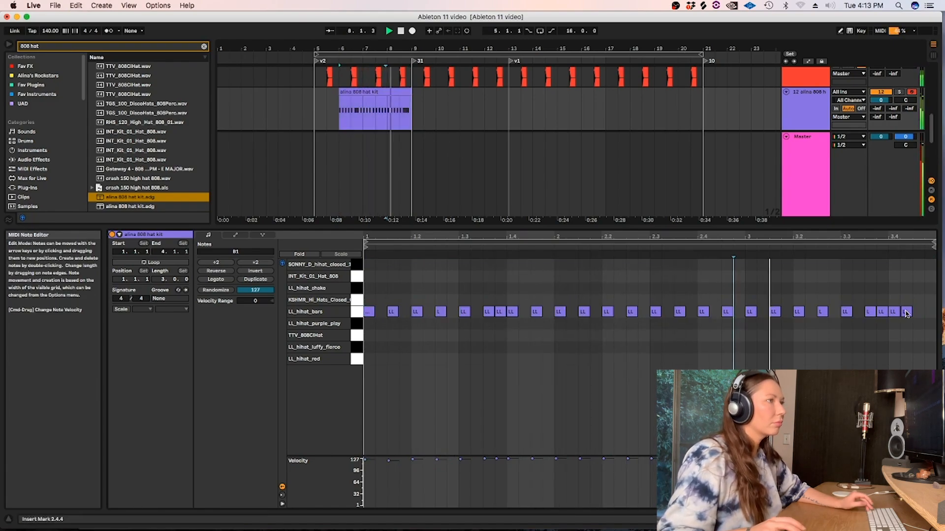
pyautogui.doubleClick(918, 312)
pyautogui.doubleClick(929, 312)
pyautogui.press('space')
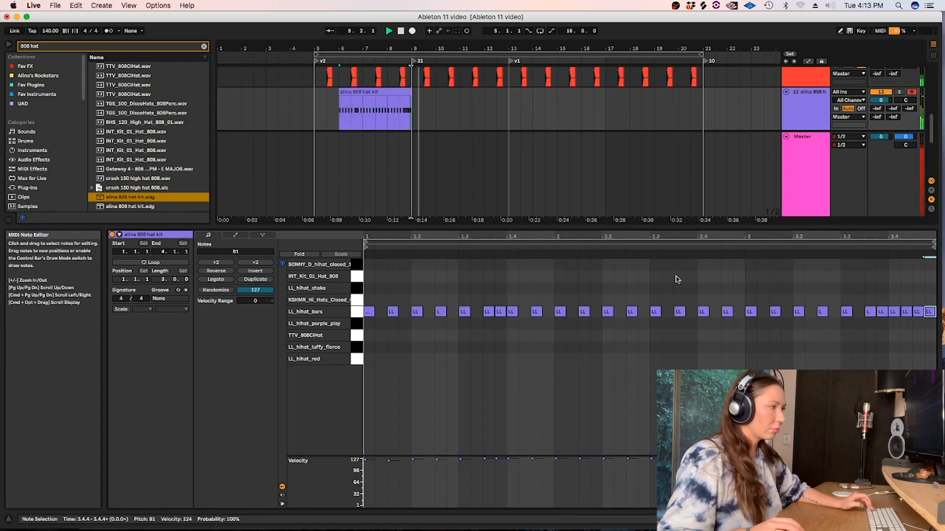
# Move the hi-hat clip to 10.1.1, extend the part back to 9.1.1, and consolidate it into one clip ending at 13.1.1.
pyautogui.click(364, 93)
pyautogui.moveTo(363, 93); pyautogui.dragTo(498, 103)
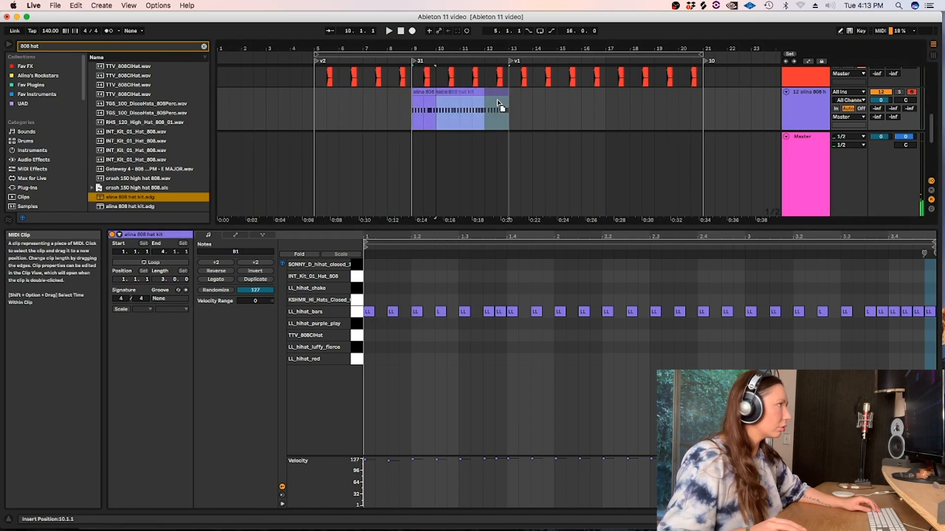
pyautogui.click(443, 112)
pyautogui.moveTo(436, 95); pyautogui.dragTo(509, 113)
pyautogui.press('super+j')
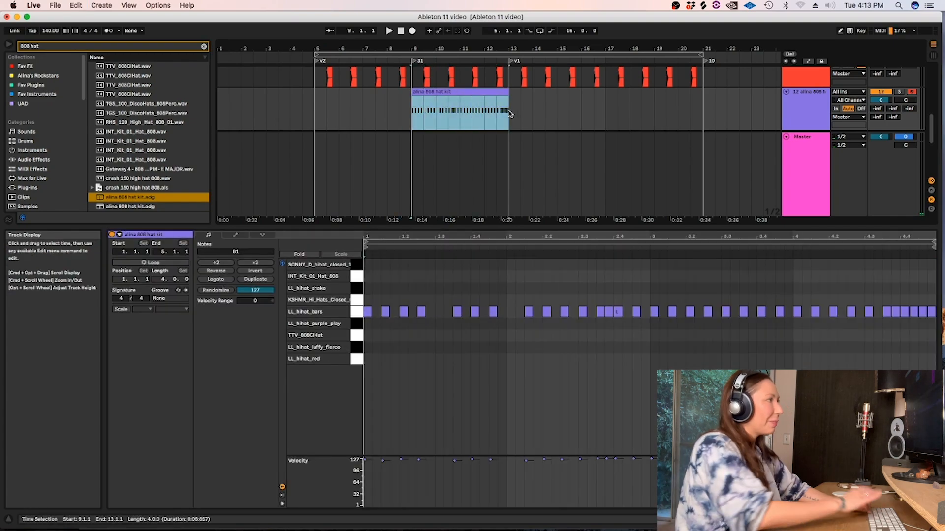
# Randomize the velocities of all notes in the hi-hat clip with an amount of 127 and play it from 9.1.1.
pyautogui.click(480, 397)
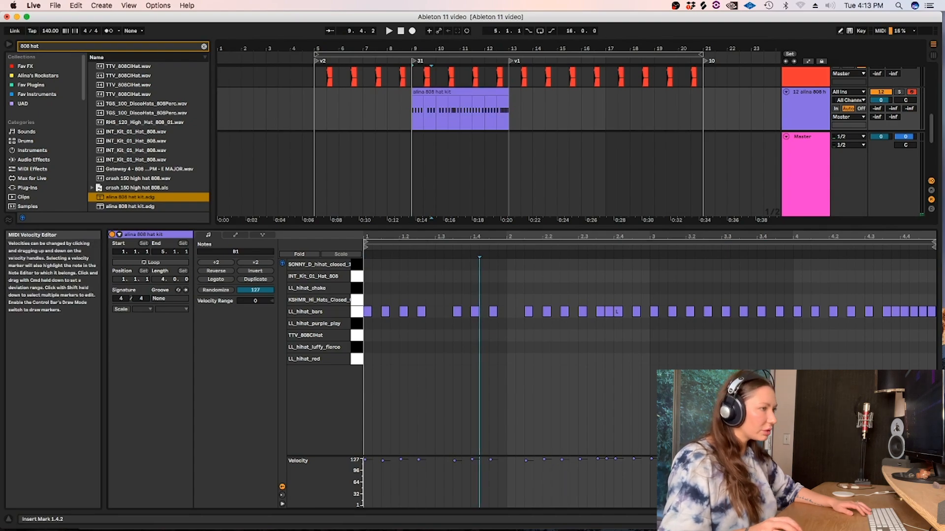
pyautogui.press('super+a')
pyautogui.click(221, 290)
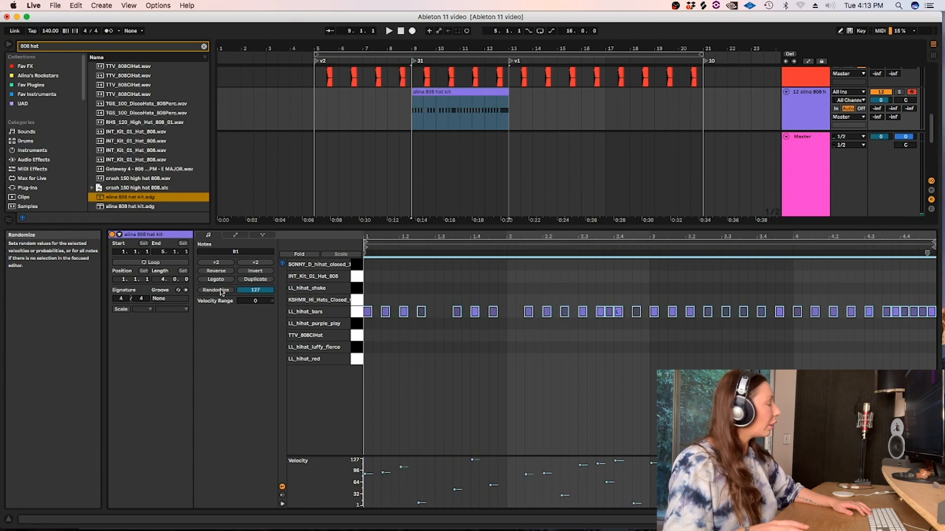
pyautogui.click(428, 93)
pyautogui.press('space')
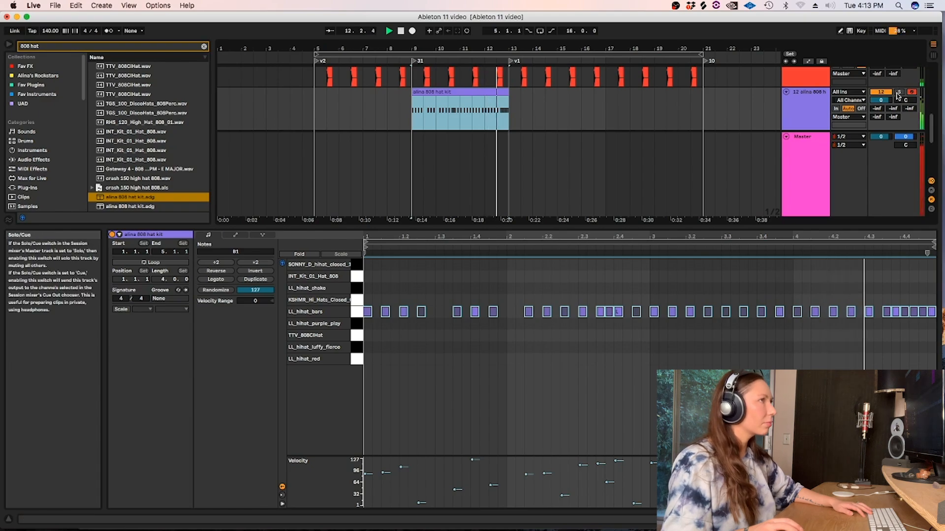
# Solo the alina 808 hat kit track and loop its clip from 9.1.1 to 13.1.1.
pyautogui.click(898, 93)
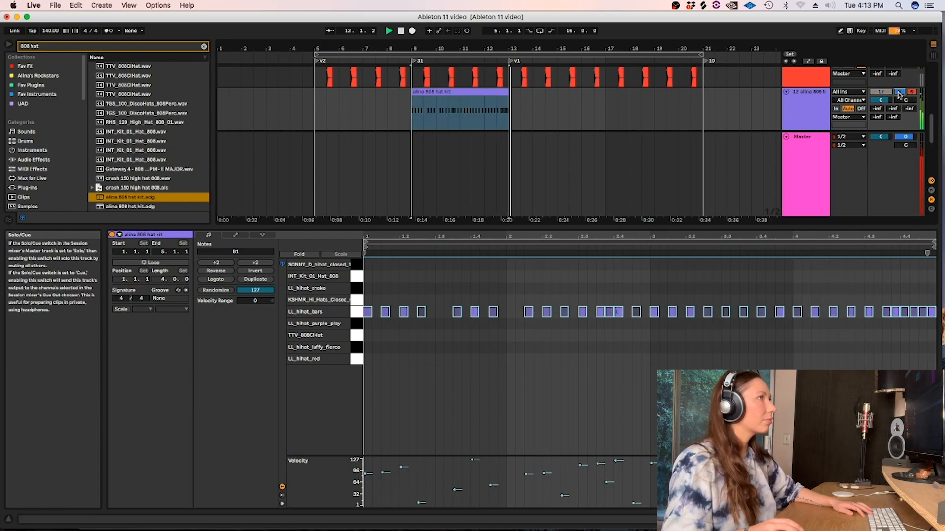
pyautogui.click(456, 92)
pyautogui.press('super+l')
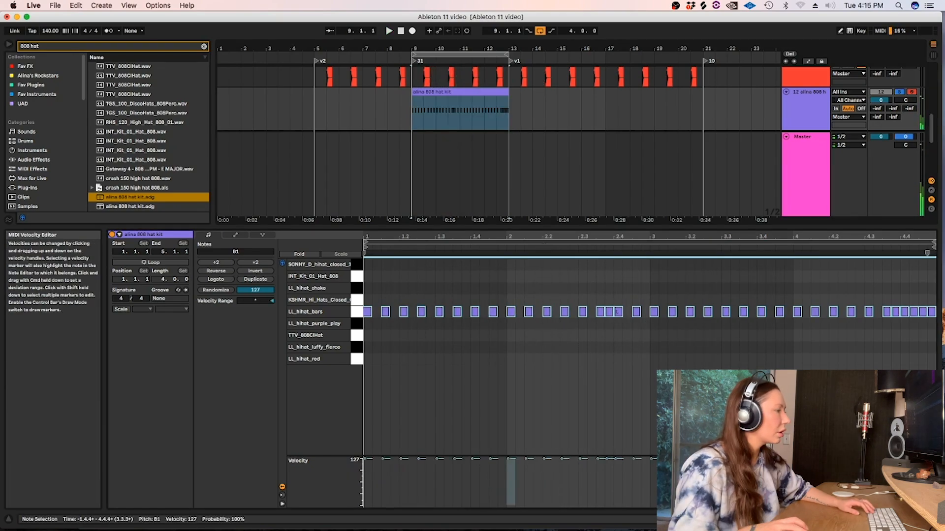
# Deselect the hi-hat notes and listen to the soloed, looped clip from its start.
pyautogui.click(551, 416)
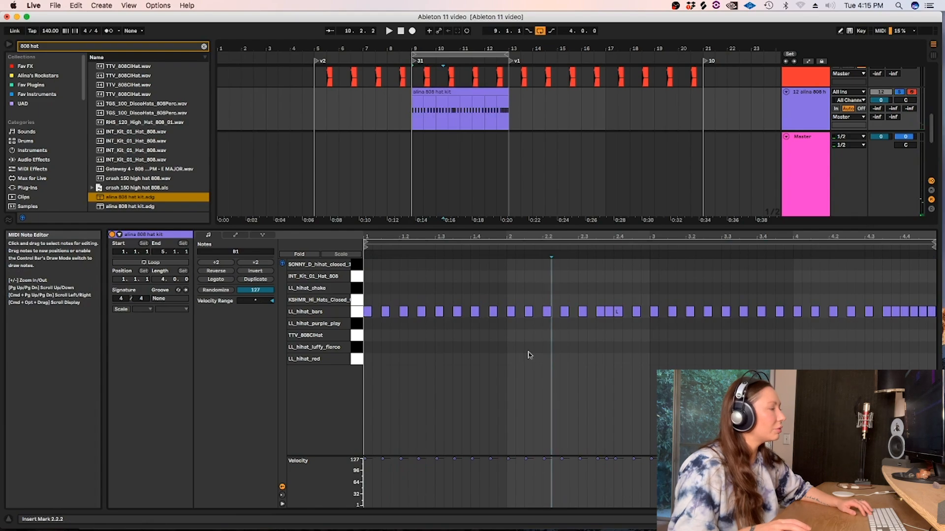
pyautogui.click(625, 398)
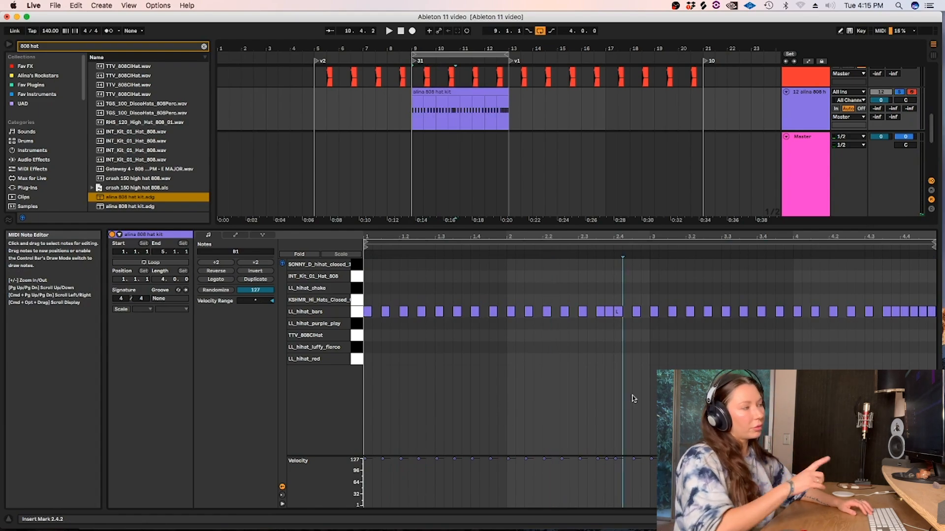
pyautogui.click(366, 279)
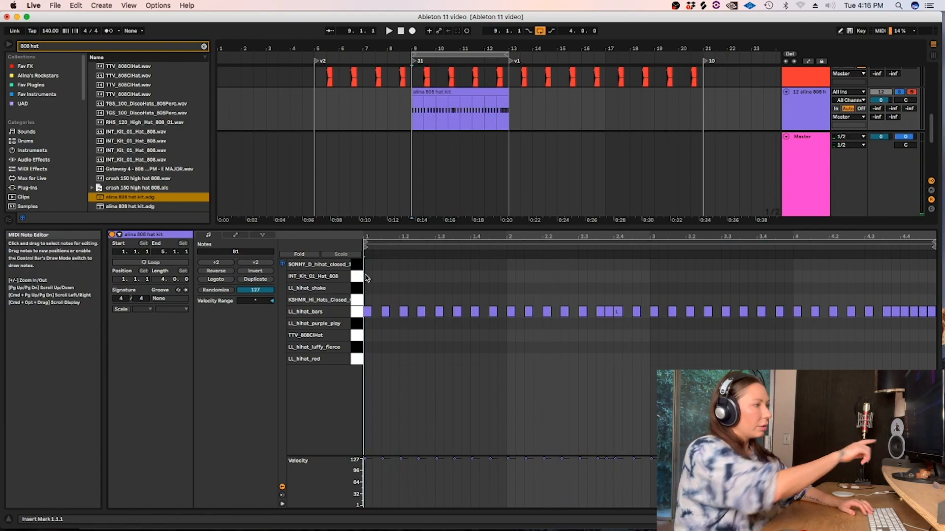
pyautogui.press('space')
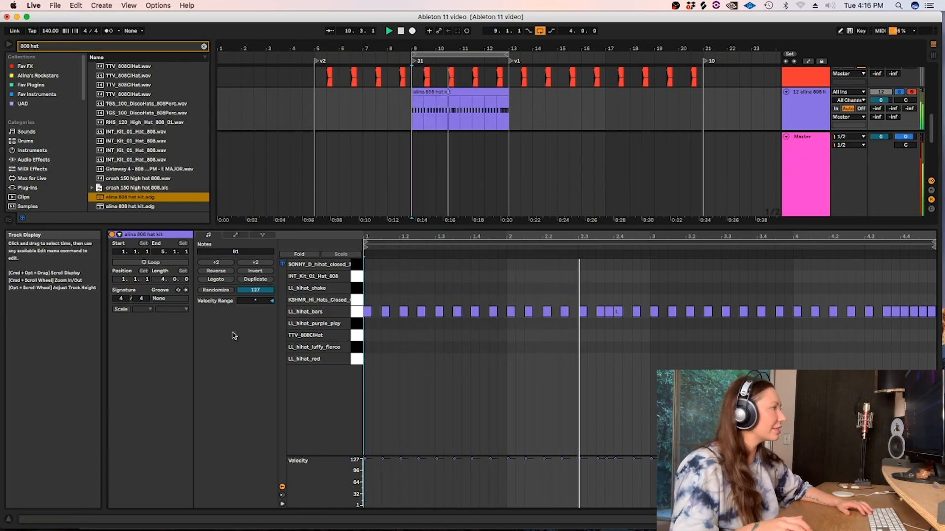
pyautogui.press('space')
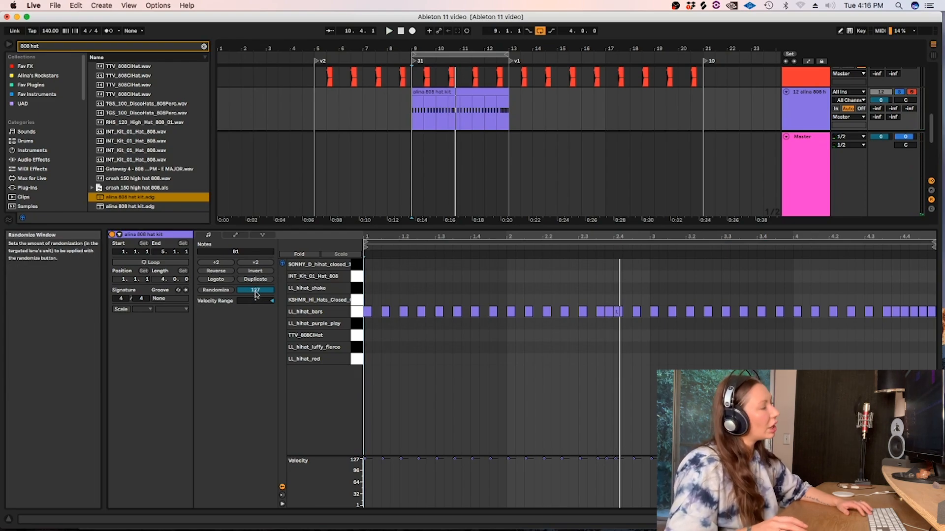
# Try randomizing the velocities of all hi-hat notes with an amount of 125, and undo it.
pyautogui.moveTo(255, 294); pyautogui.dragTo(256, 297)
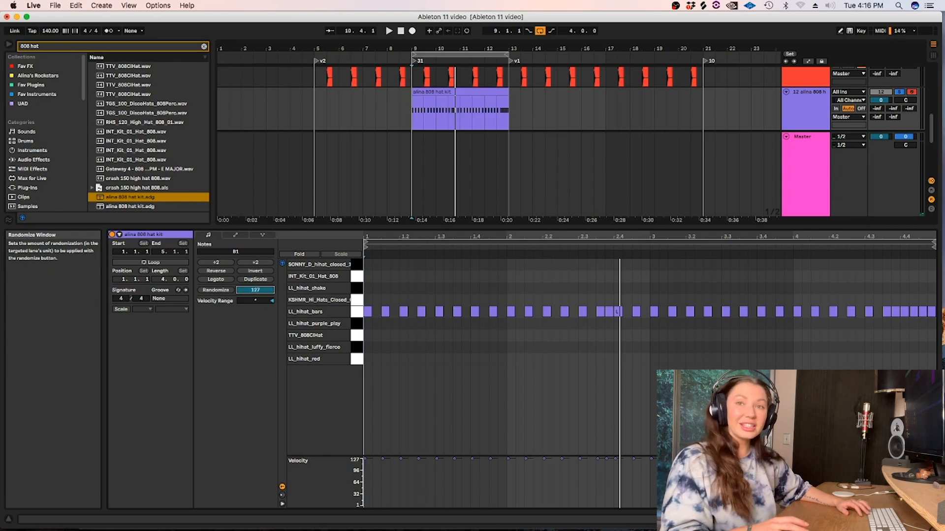
pyautogui.click(215, 290)
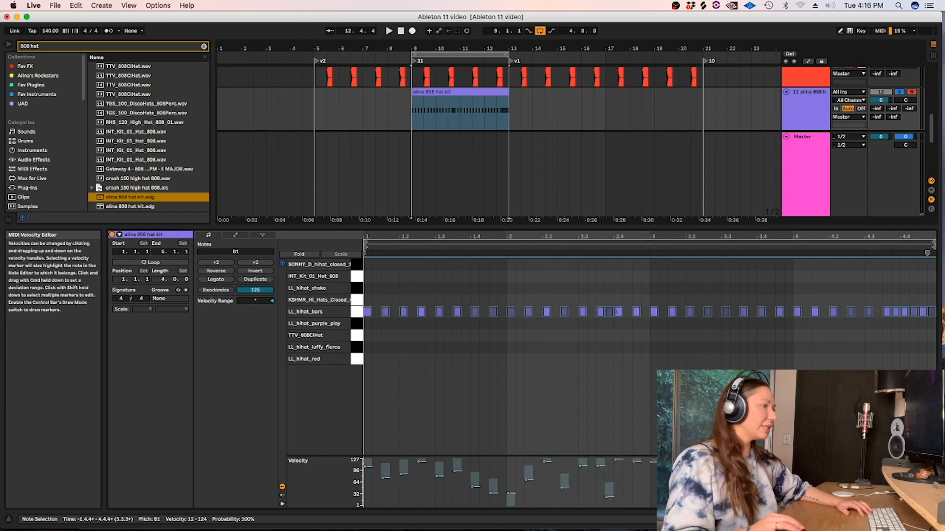
pyautogui.press('super+z')
# Randomize the velocities of all hi-hat notes with an amount of 19 and listen to the clip from 9.1.1.
pyautogui.moveTo(255, 290); pyautogui.dragTo(255, 301)
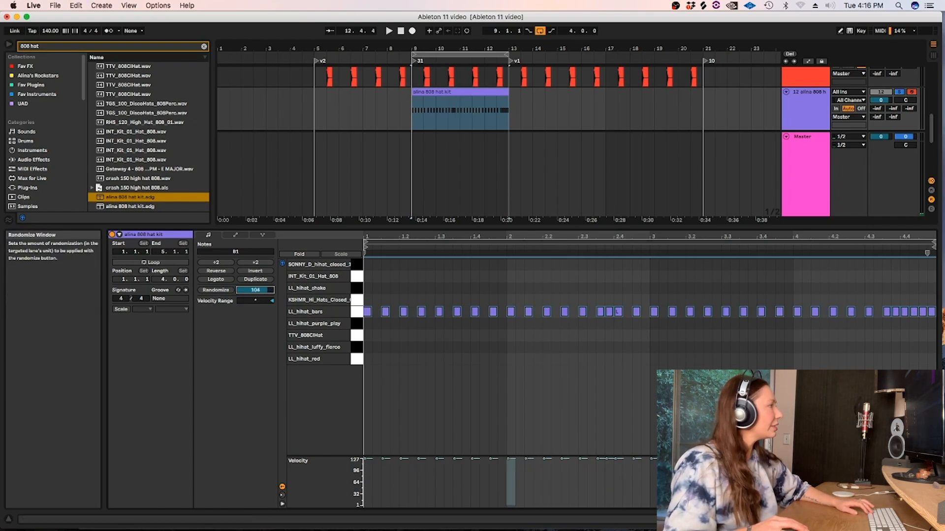
pyautogui.click(217, 290)
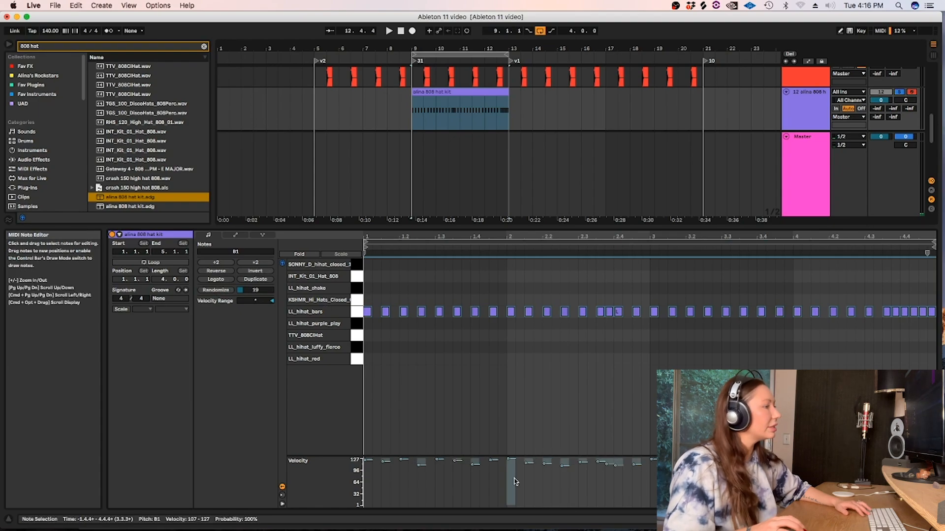
pyautogui.click(372, 383)
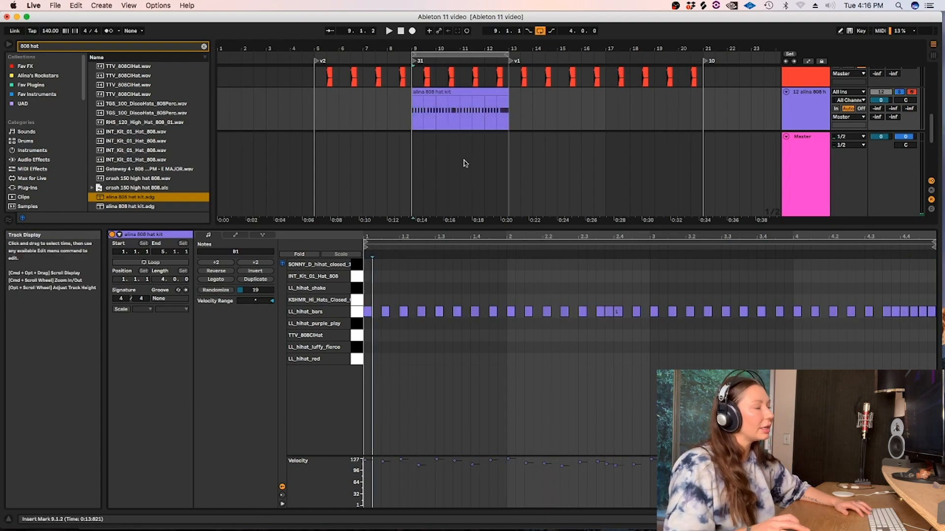
pyautogui.click(428, 90)
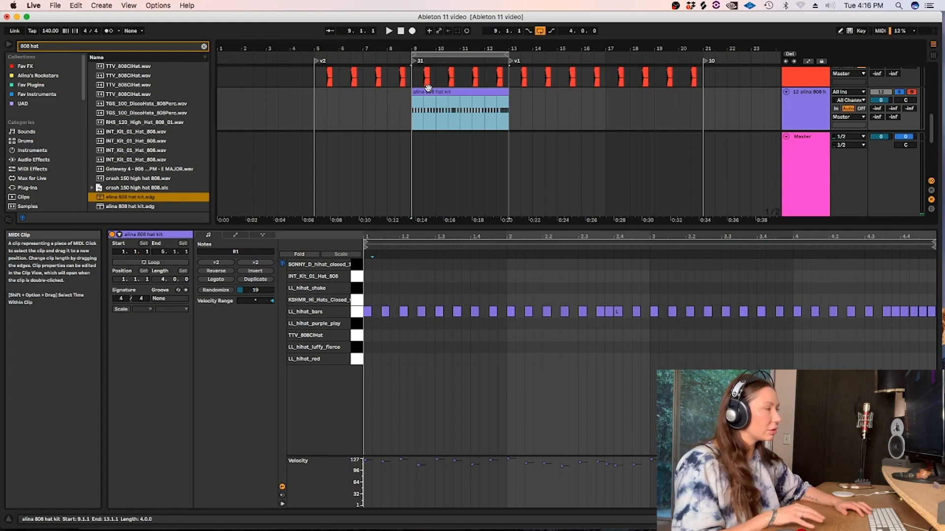
pyautogui.press('space')
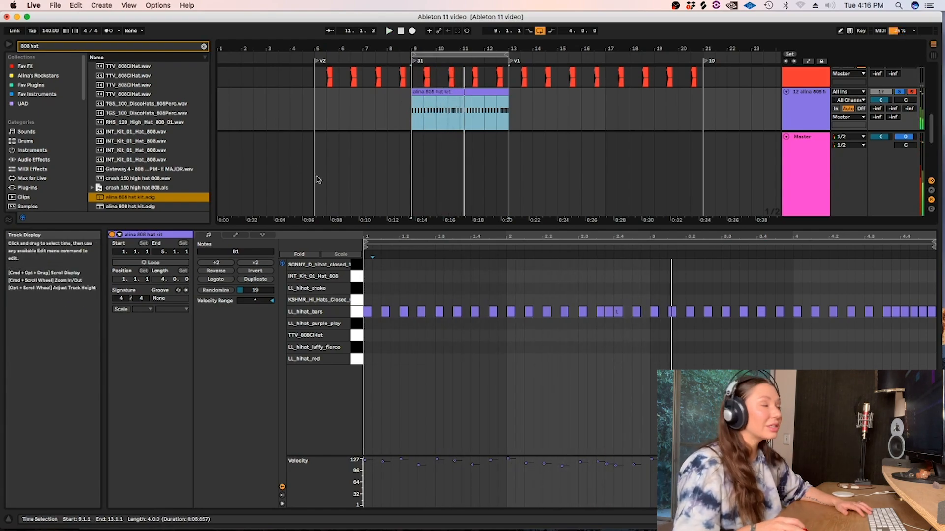
# Randomize the hi-hat velocities once more with the same amount of 19, deselect the notes and play the clip.
pyautogui.click(221, 291)
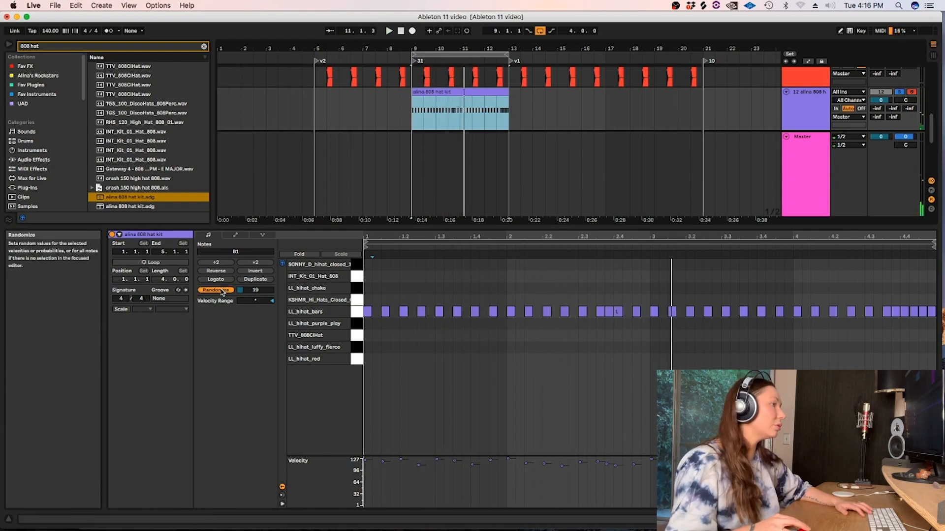
pyautogui.click(444, 345)
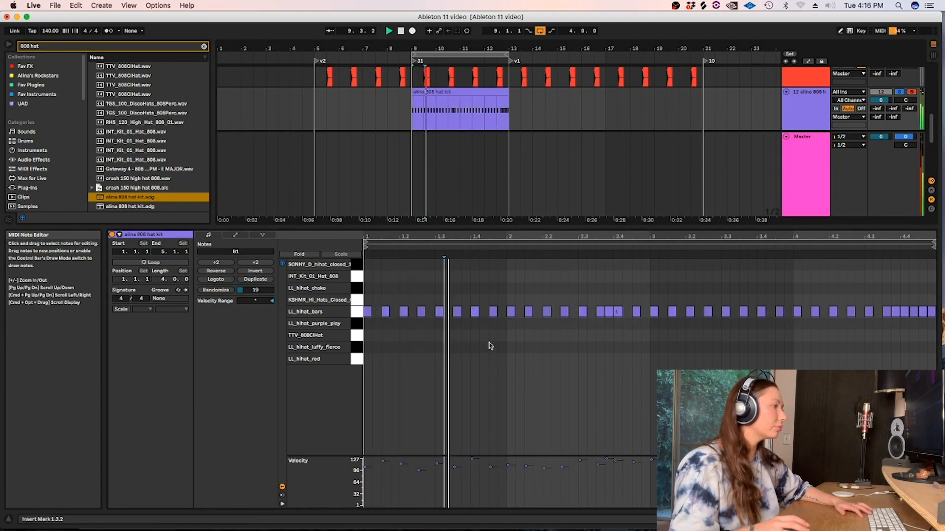
# Unsolo the alina 808 hat kit track and lower its volume to -3.0 dB.
pyautogui.click(899, 92)
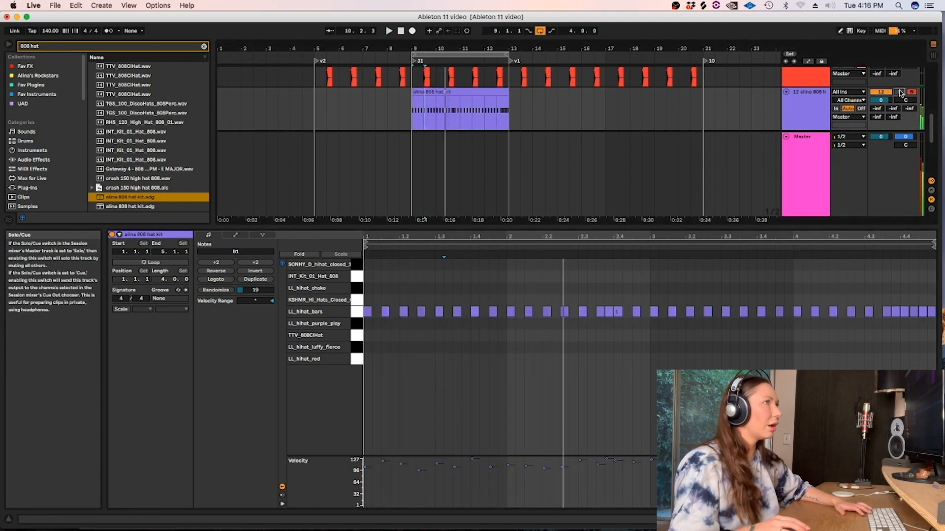
pyautogui.moveTo(880, 100); pyautogui.dragTo(881, 107)
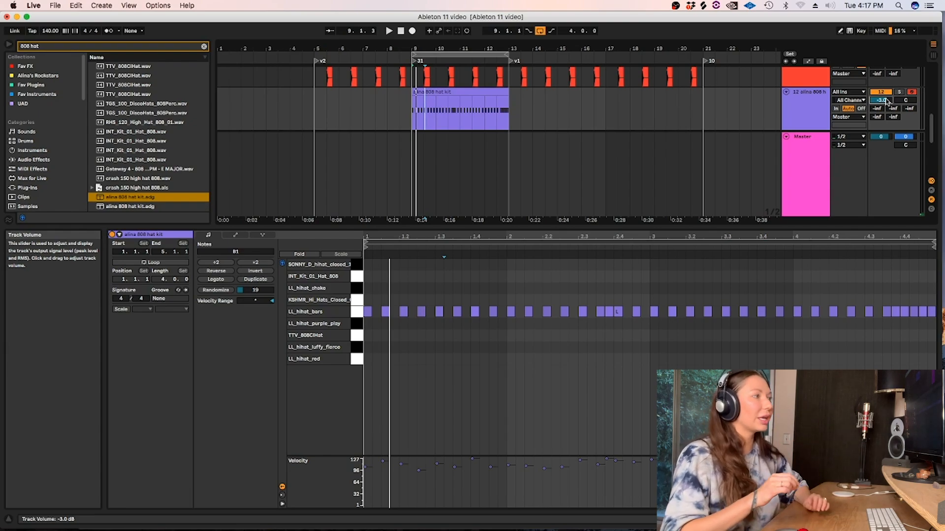
# Nudge the velocity of the hi-hat note near 1.4, and re-randomize the velocities of all notes in the clip with an amount of 19.
pyautogui.click(475, 462)
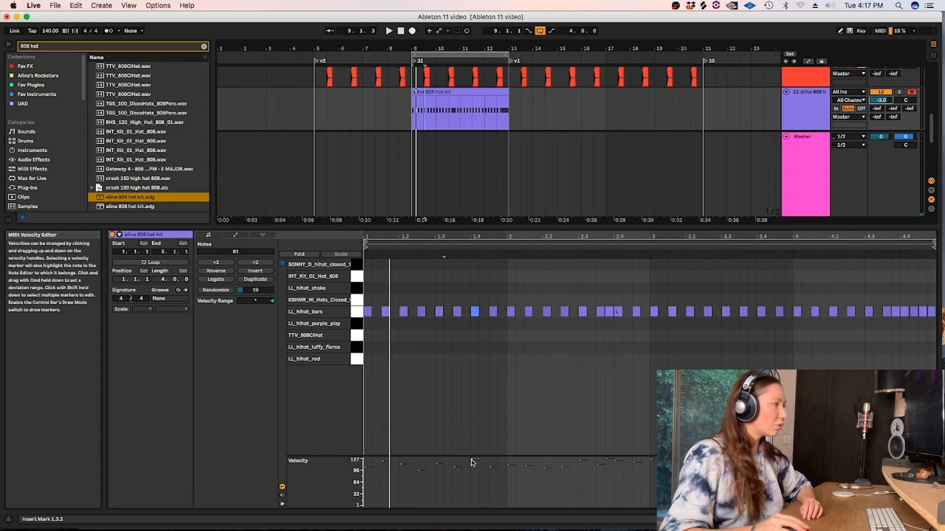
pyautogui.moveTo(473, 462)
pyautogui.mouseDown()
pyautogui.moveTo(473, 472)
pyautogui.moveTo(473, 461)
pyautogui.mouseUp()
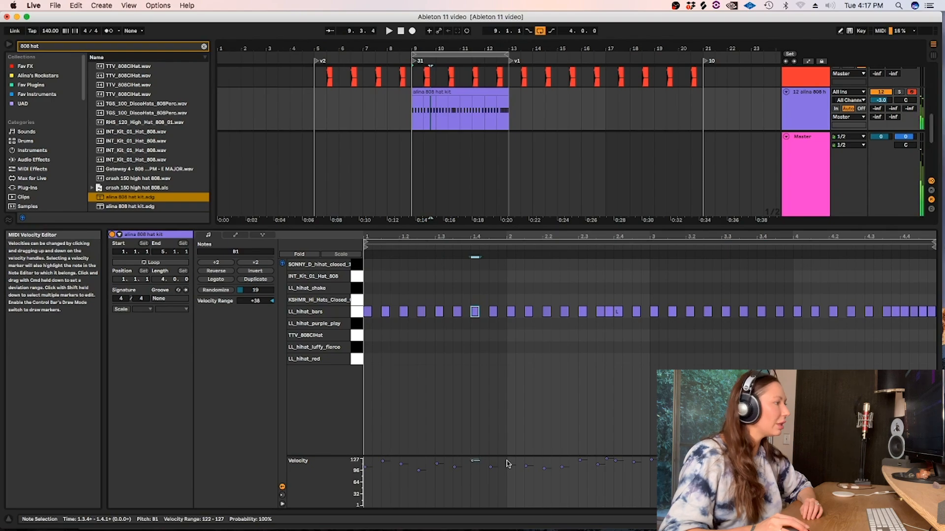
pyautogui.click(525, 466)
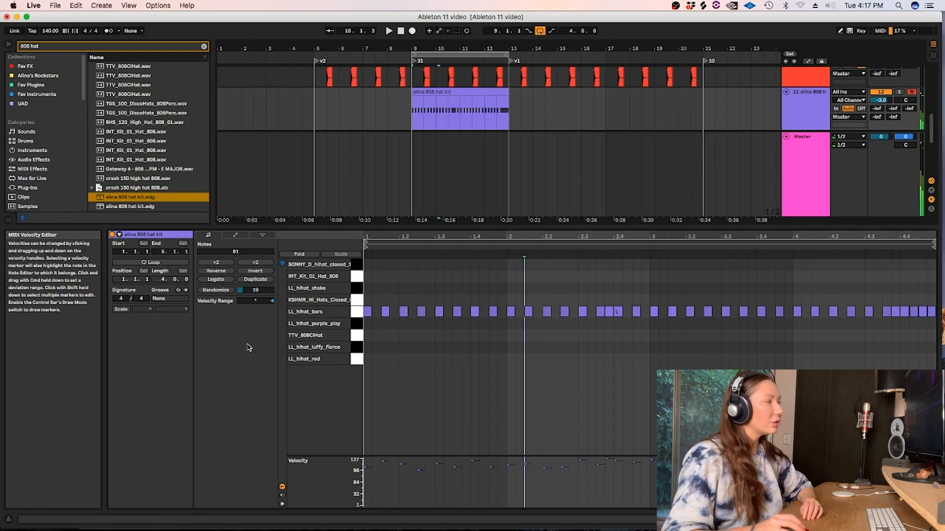
pyautogui.press('super+a')
pyautogui.click(216, 291)
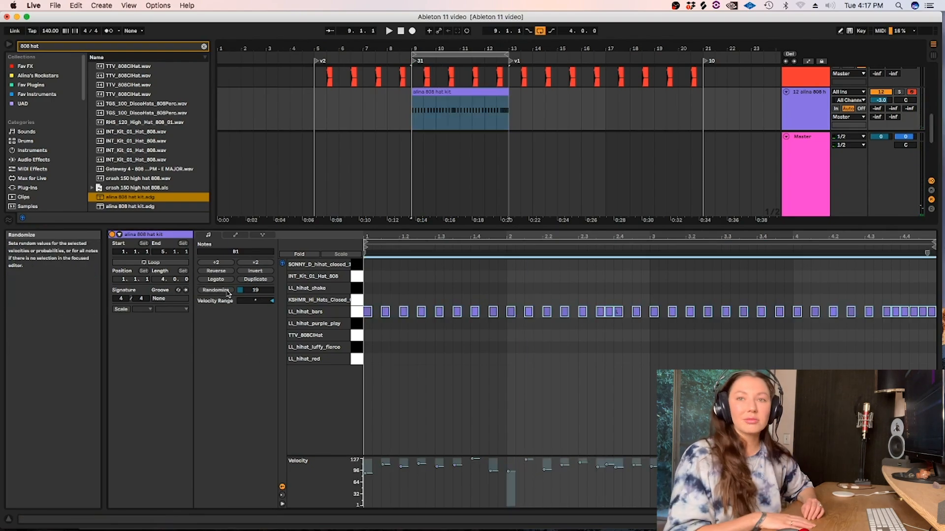